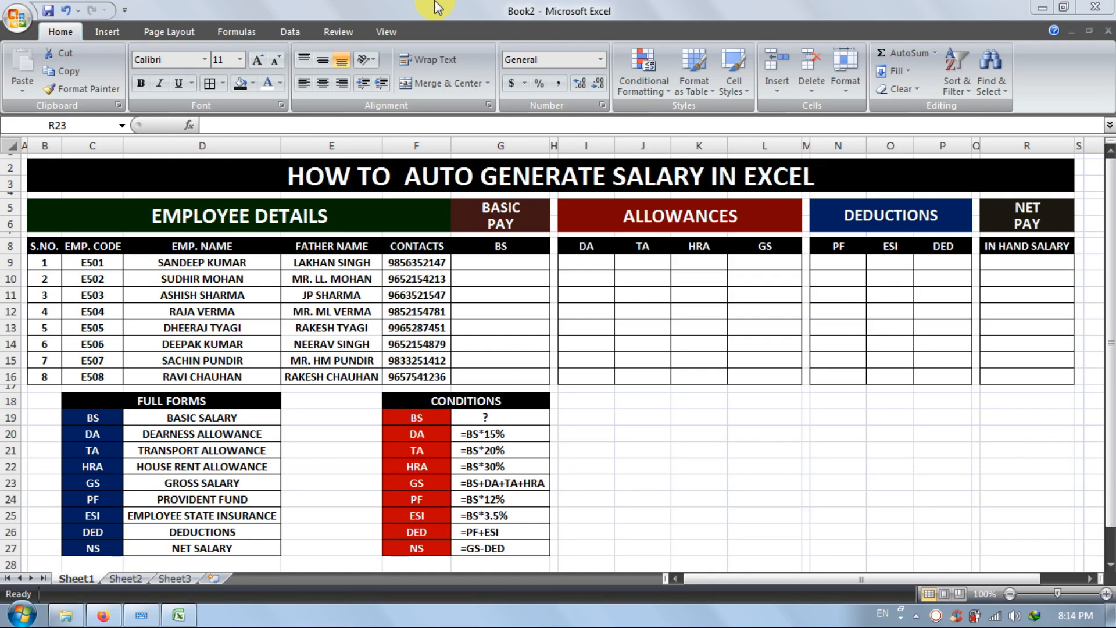
- Open the recent workbook on making an auto monthly attendance tracker and show its attendance report on Sheet1
click(14, 20)
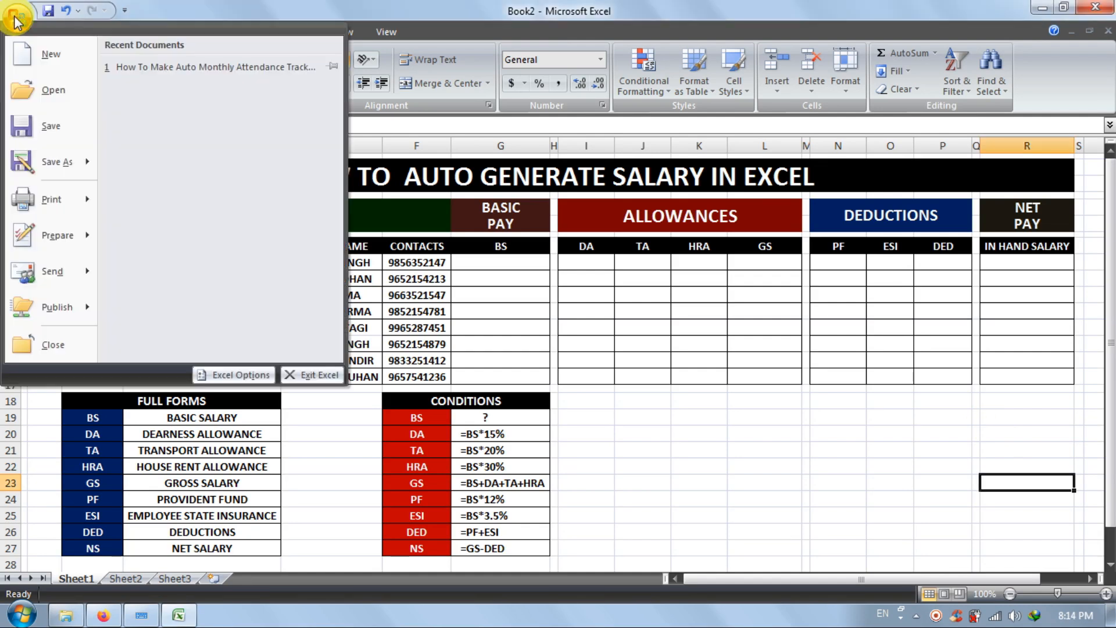
click(174, 68)
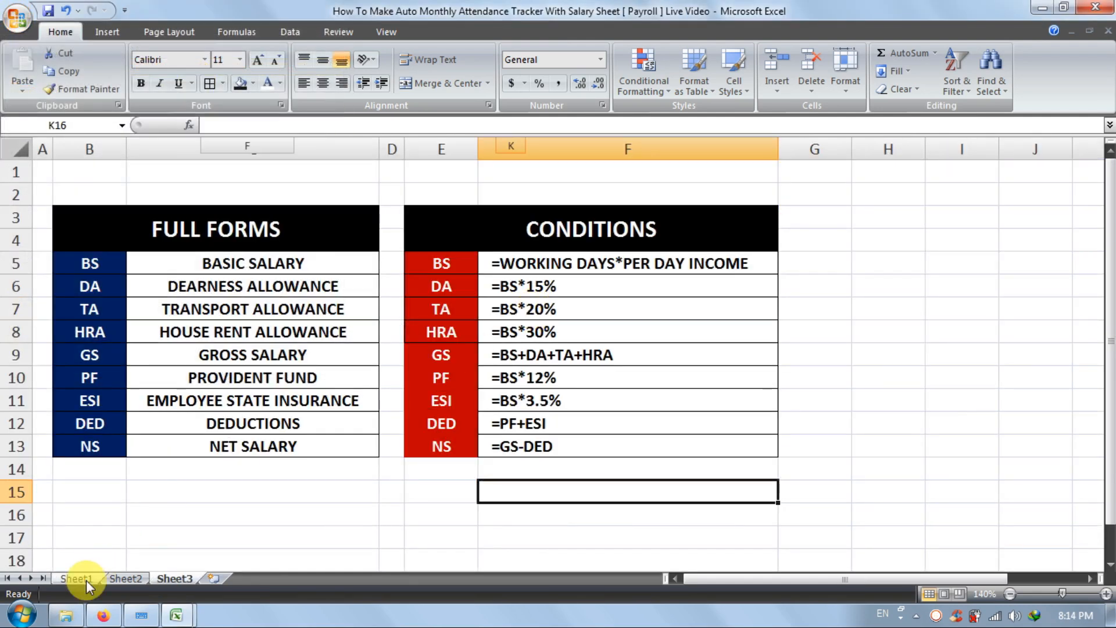
click(77, 578)
click(314, 488)
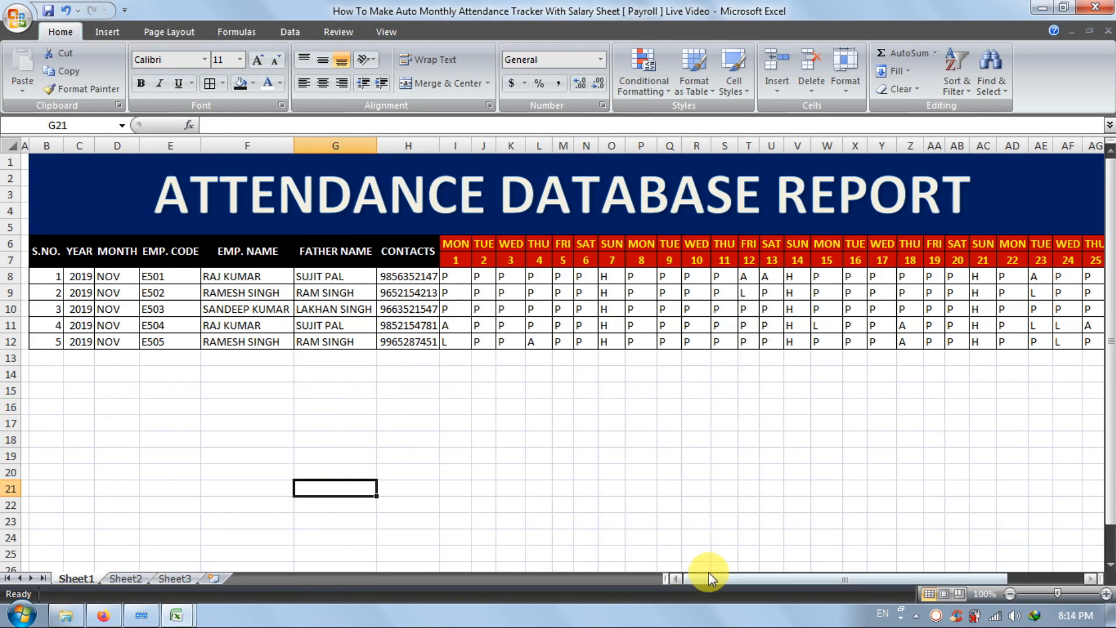
- Examine the attendance report's month, daily marks, and present, absent, leave and working day columns
click(453, 243)
drag(112, 278, 114, 351)
click(455, 276)
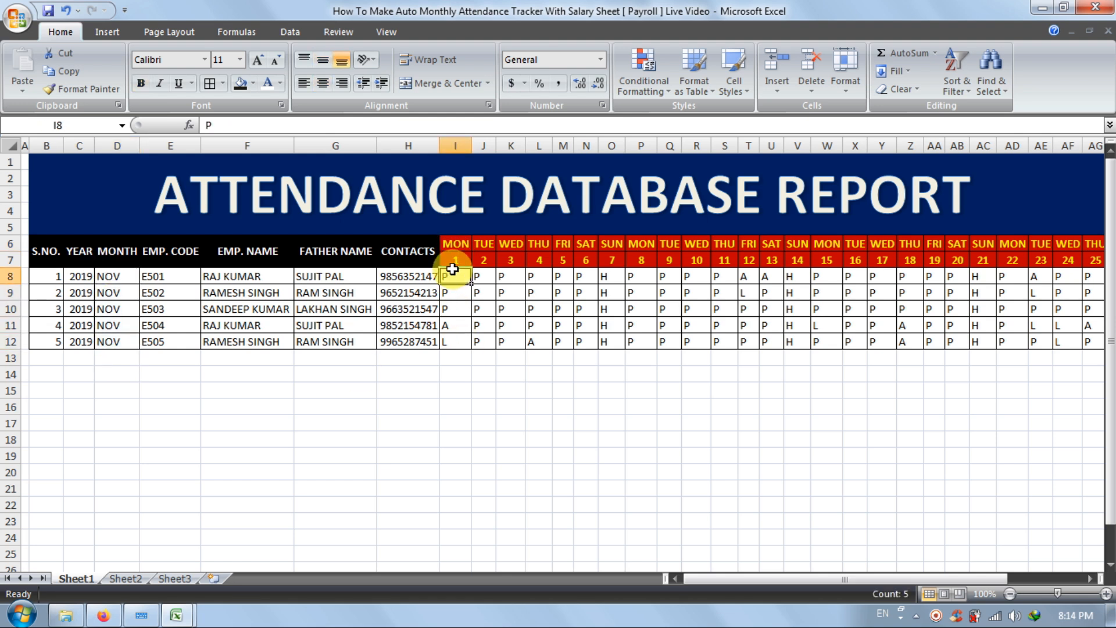
drag(701, 578, 828, 576)
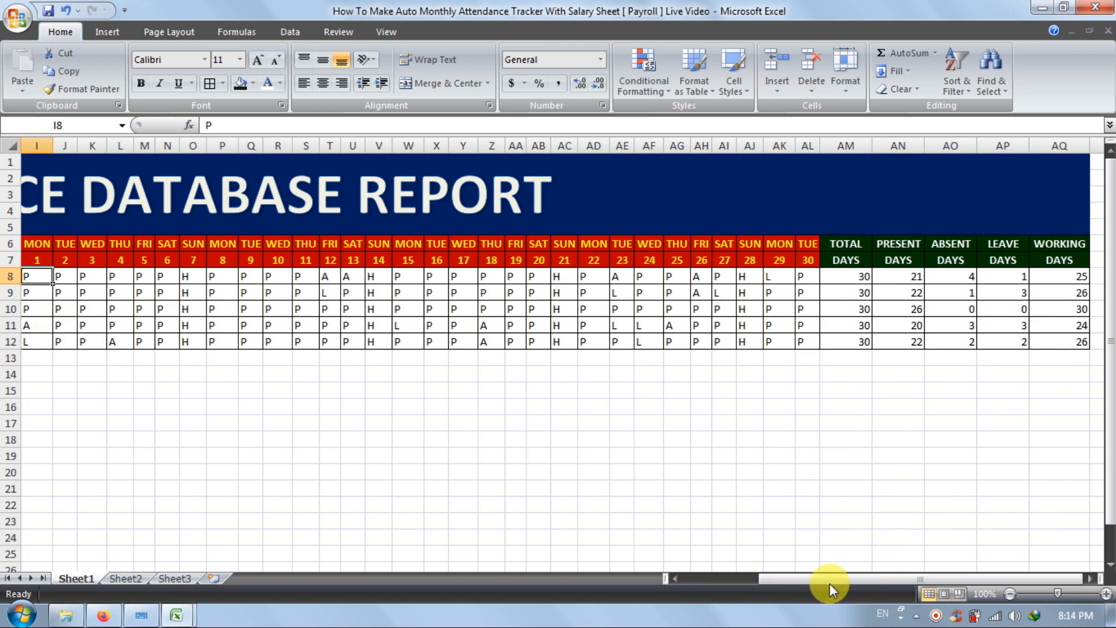
click(898, 276)
click(952, 277)
click(998, 278)
click(1044, 279)
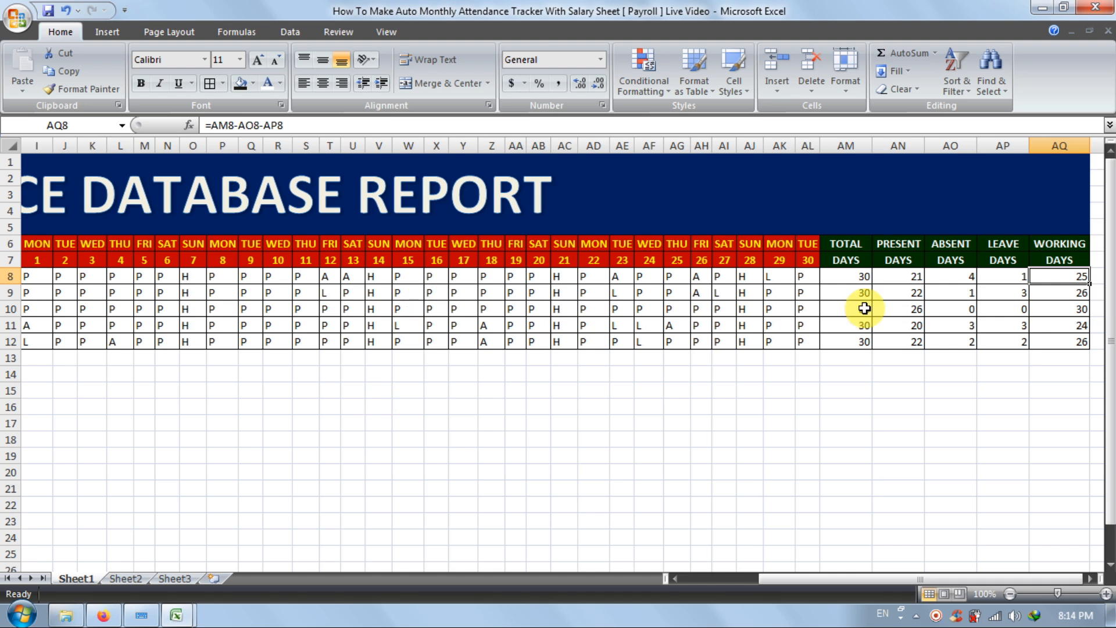
- Inspect the first employee's Working Days formula in the Sheet2 salary report, then close the attendance tracker workbook
click(127, 578)
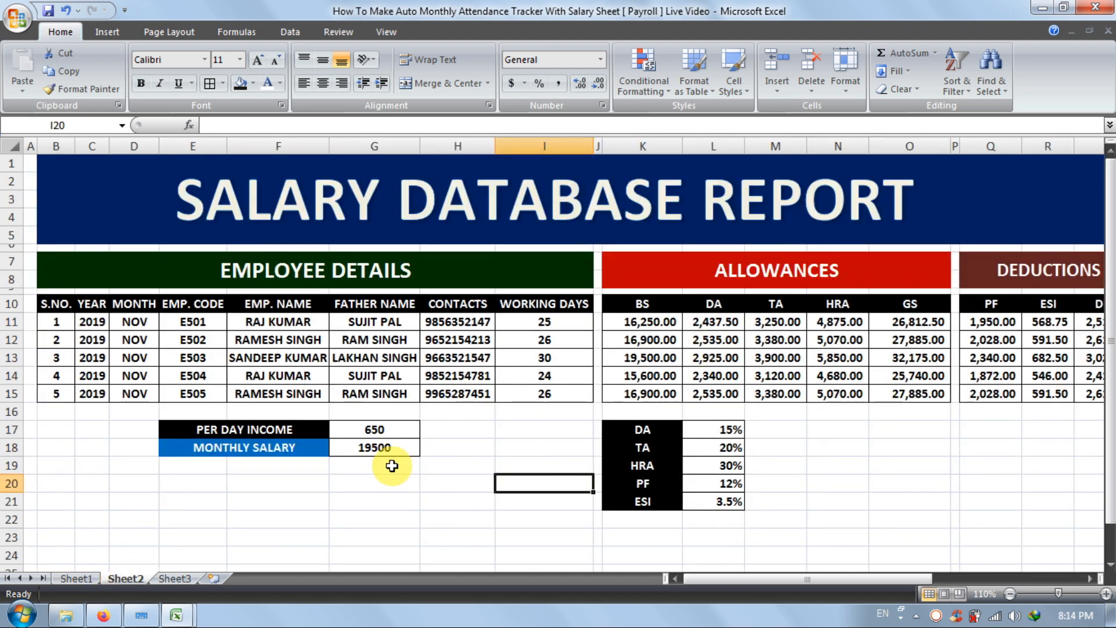
click(542, 320)
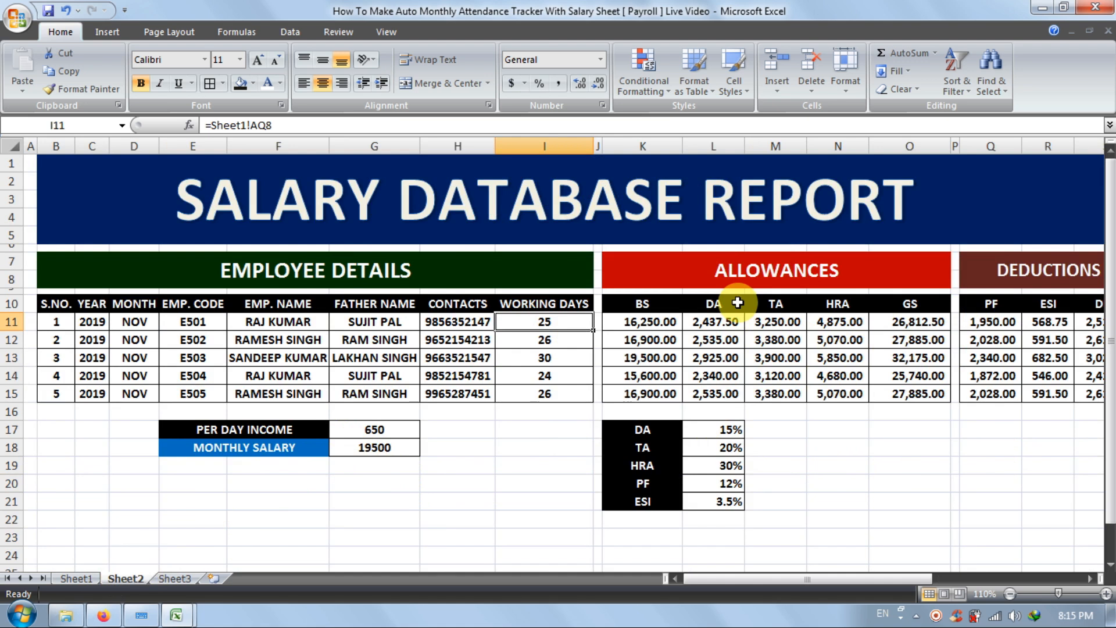
click(1094, 7)
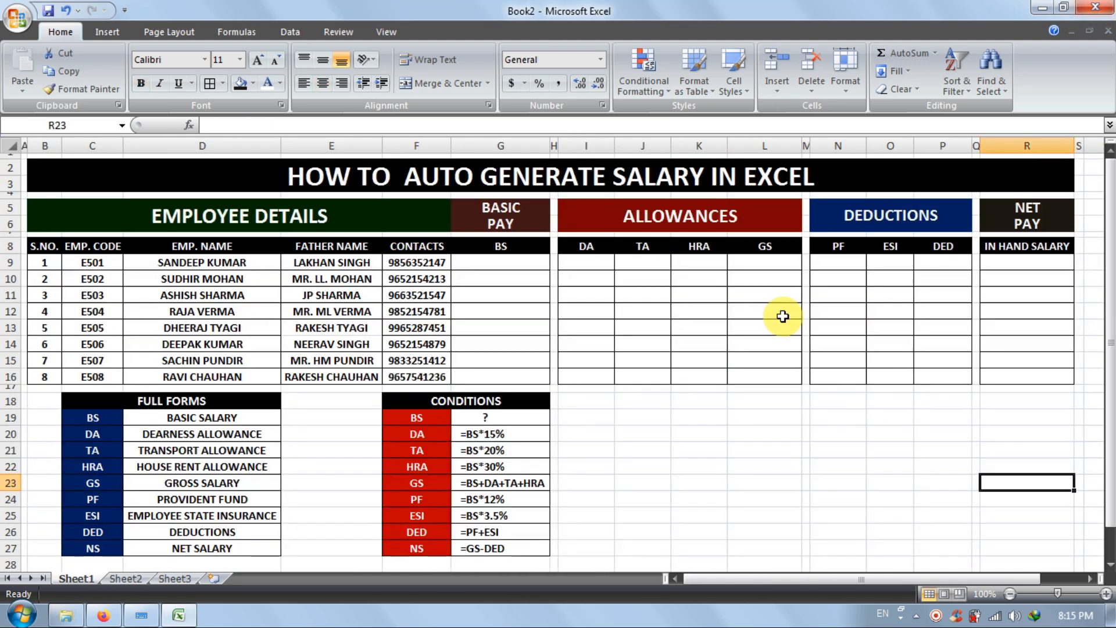
click(795, 401)
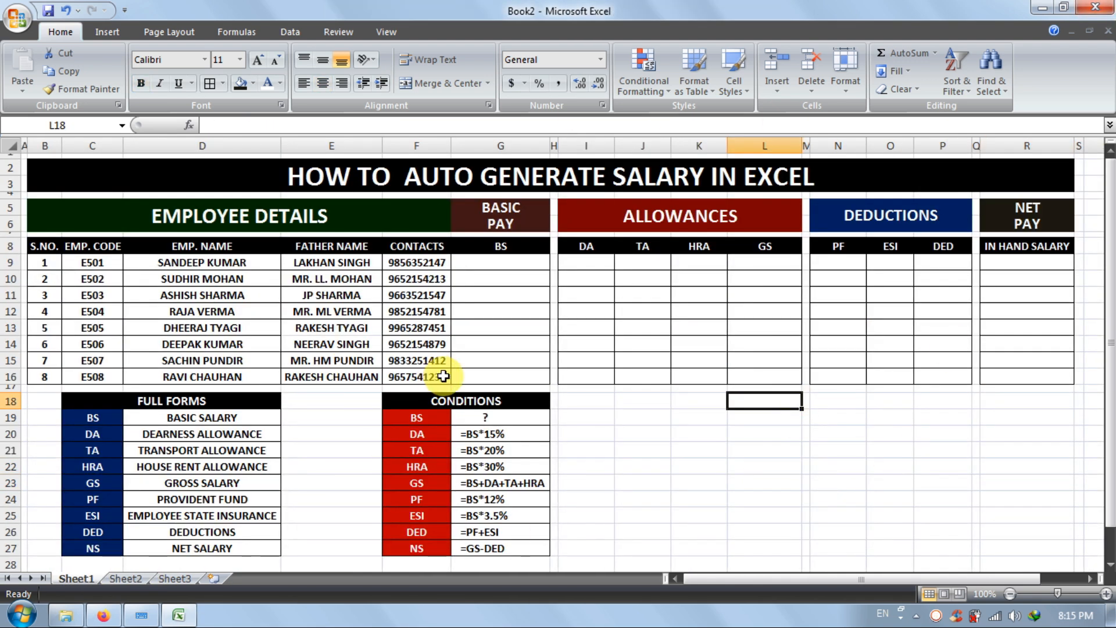
click(663, 447)
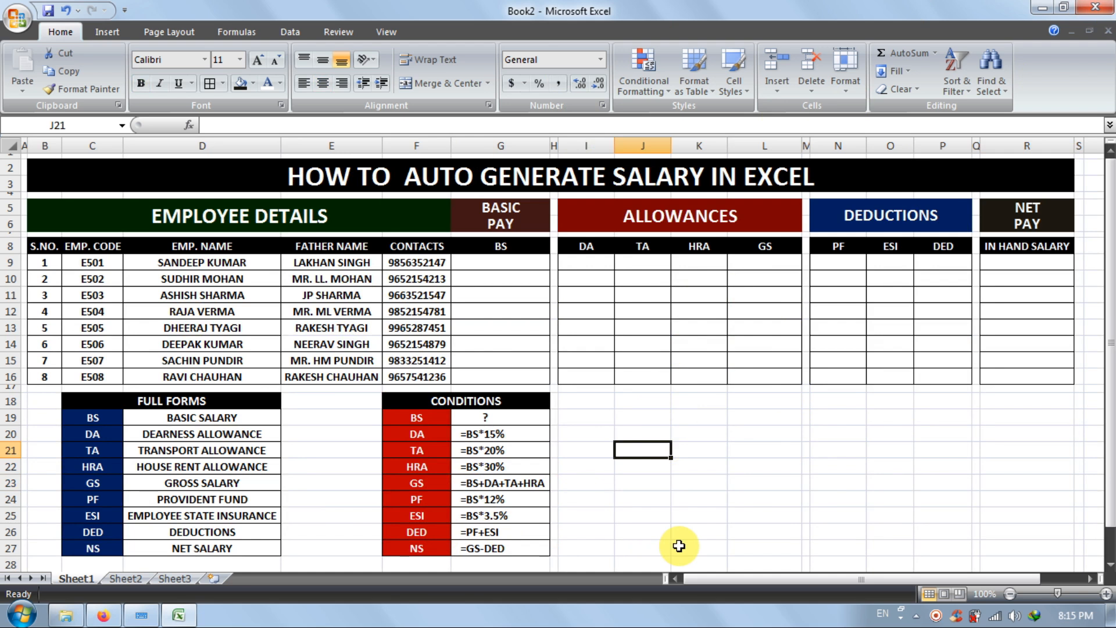
click(791, 378)
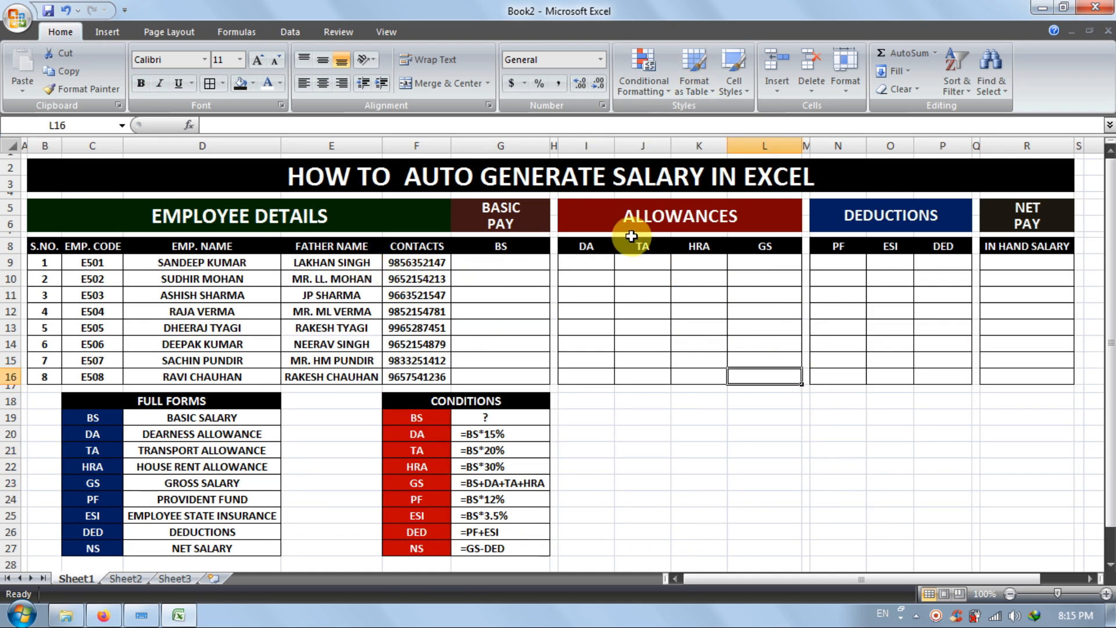
click(754, 465)
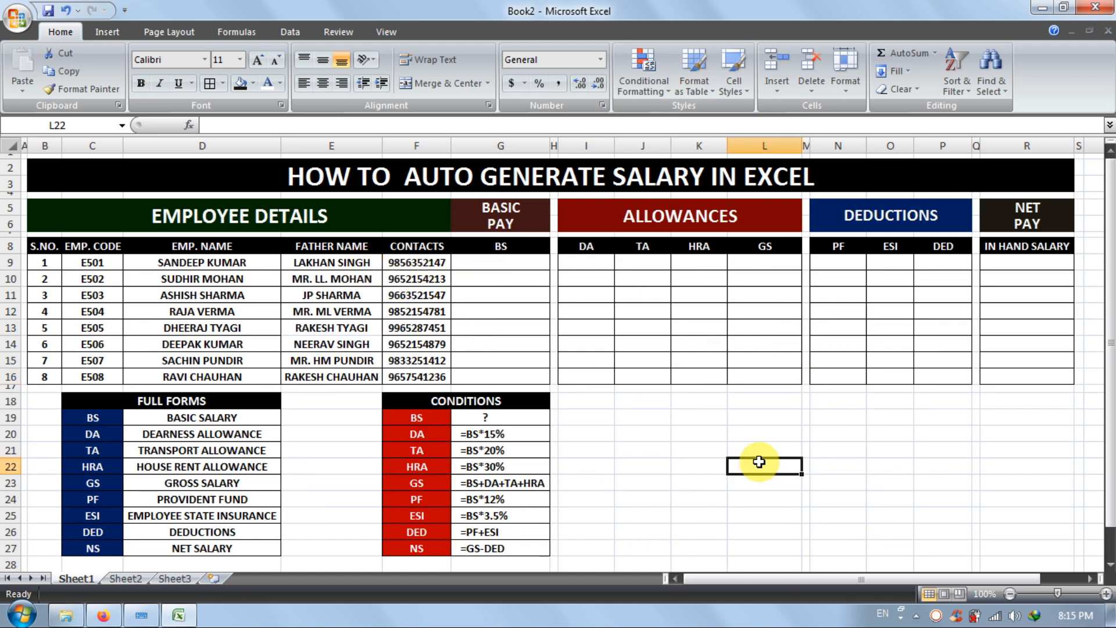
click(651, 437)
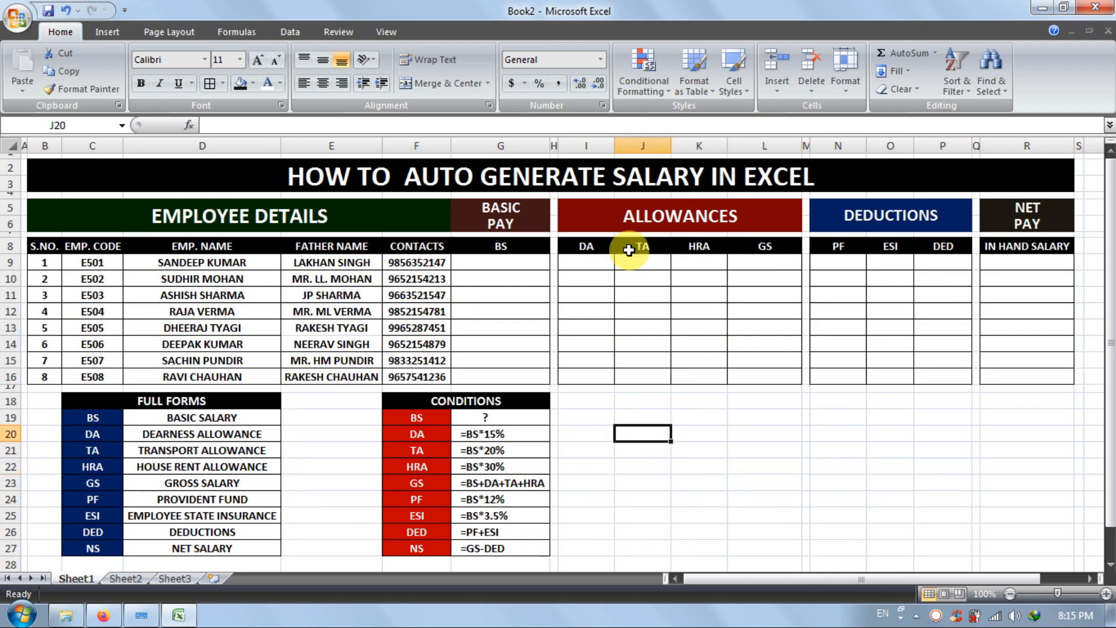
click(242, 178)
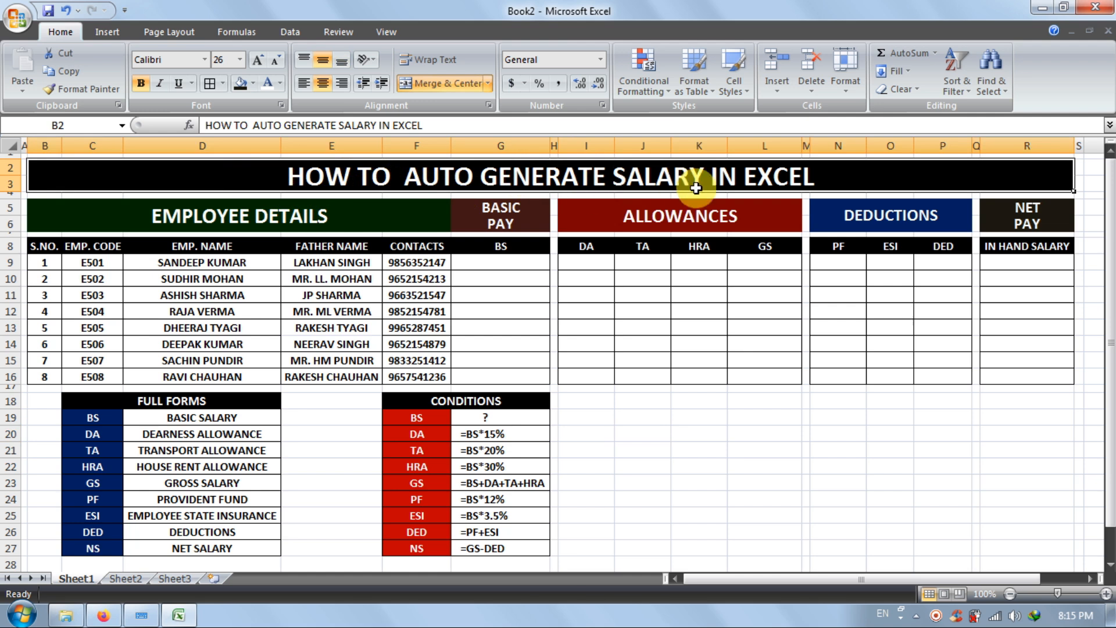
click(793, 469)
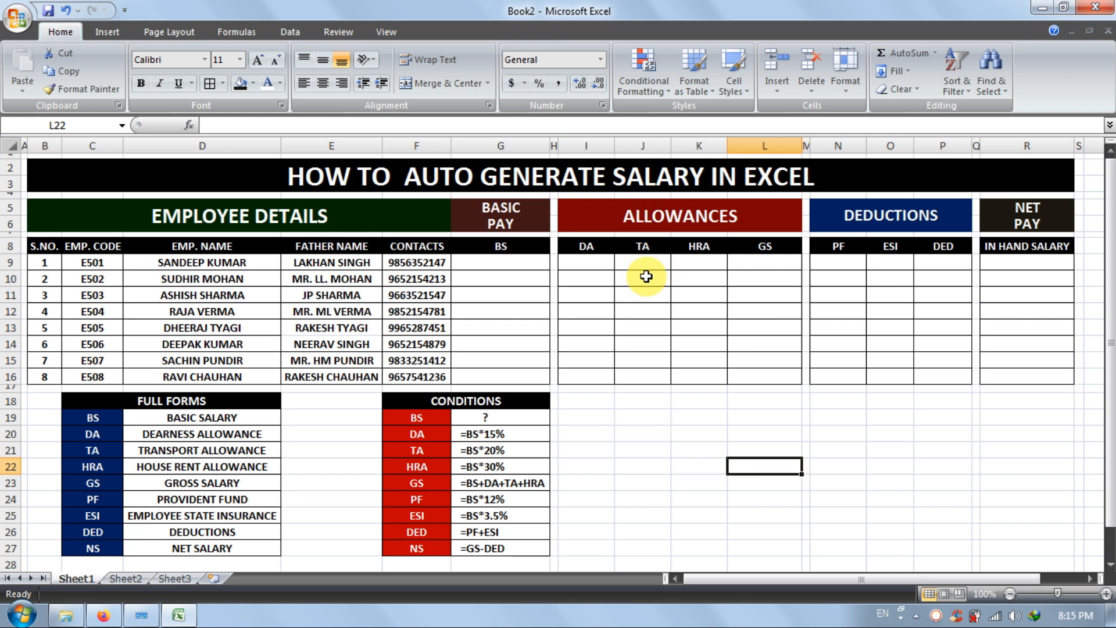
click(648, 433)
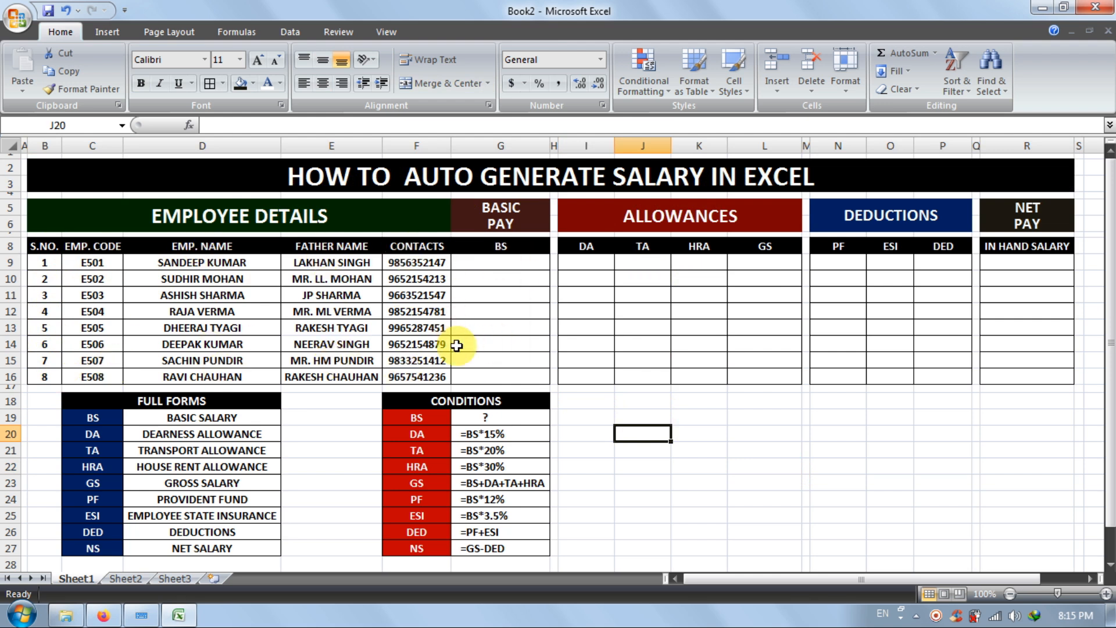
- Review the Employee Details section and the empty Basic Pay column of the salary sheet
click(264, 221)
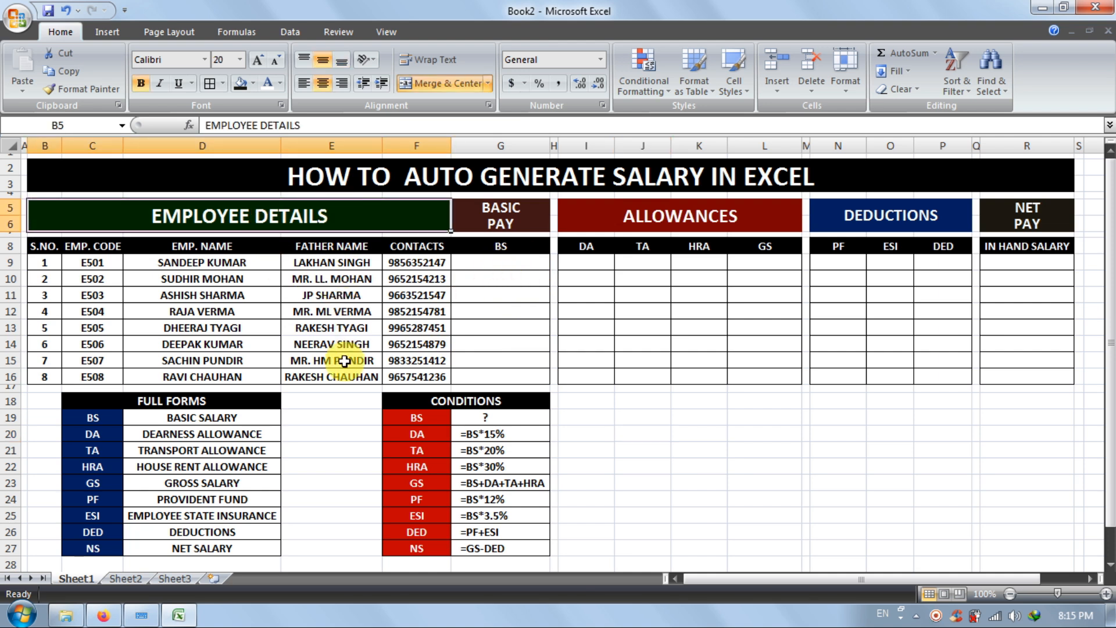
click(494, 311)
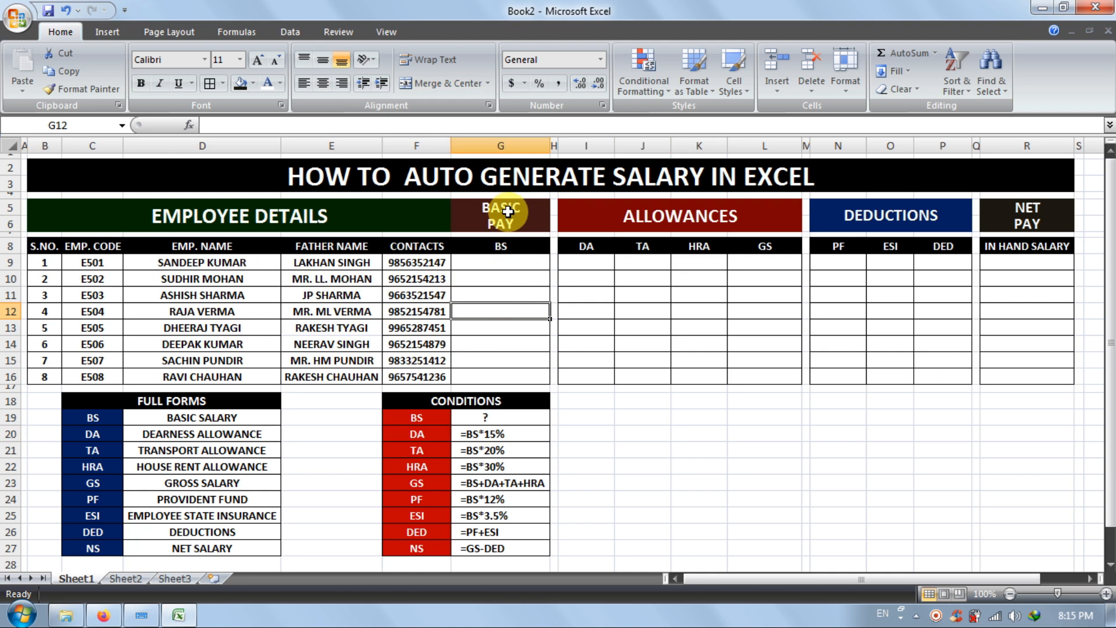
click(498, 266)
click(498, 321)
click(500, 298)
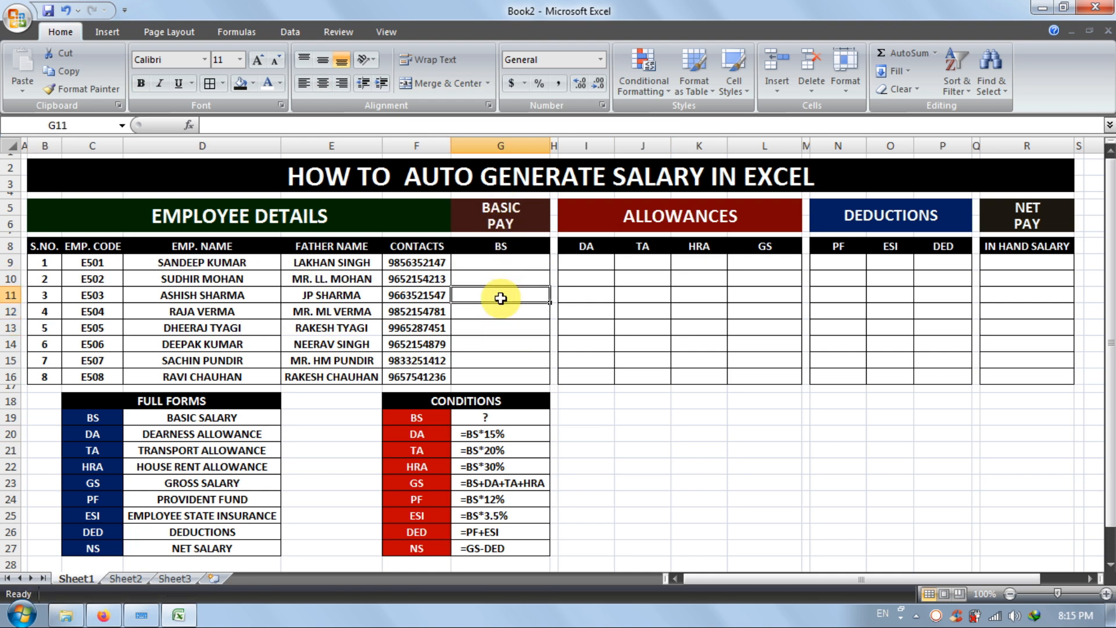
- Review the Allowances section and its DA, TA, HRA and GS column headings
click(619, 215)
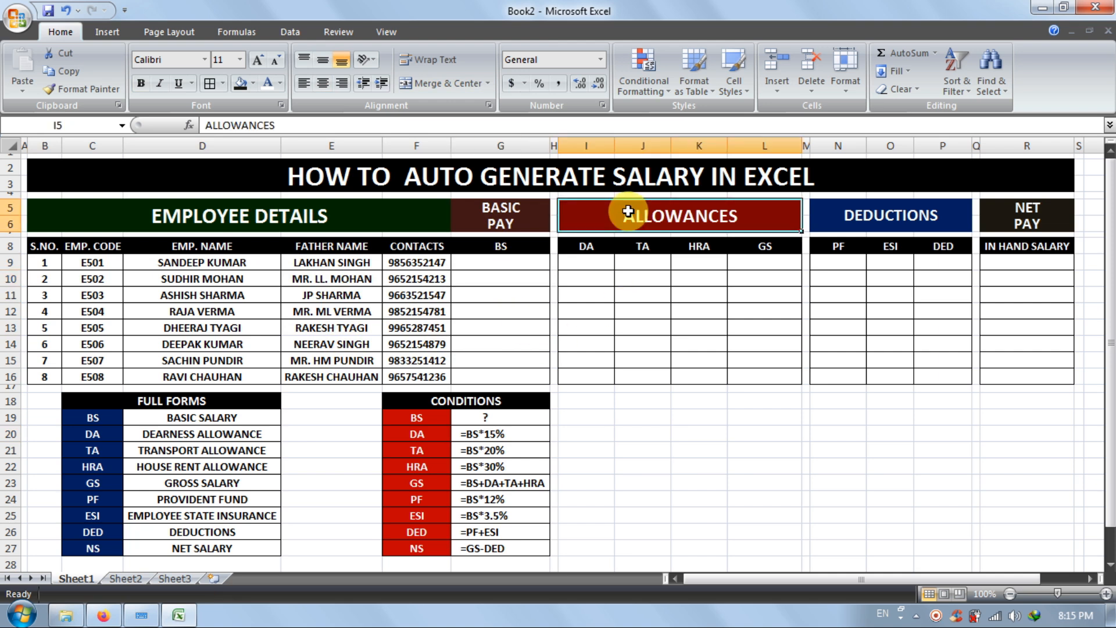
click(594, 249)
click(642, 247)
click(700, 247)
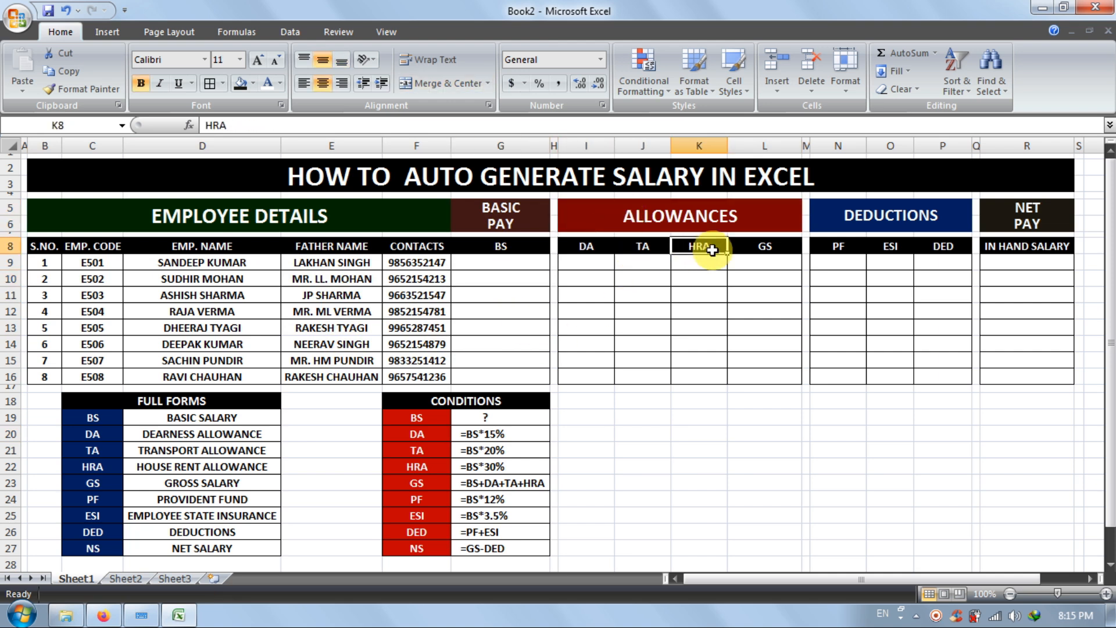
click(736, 251)
click(591, 246)
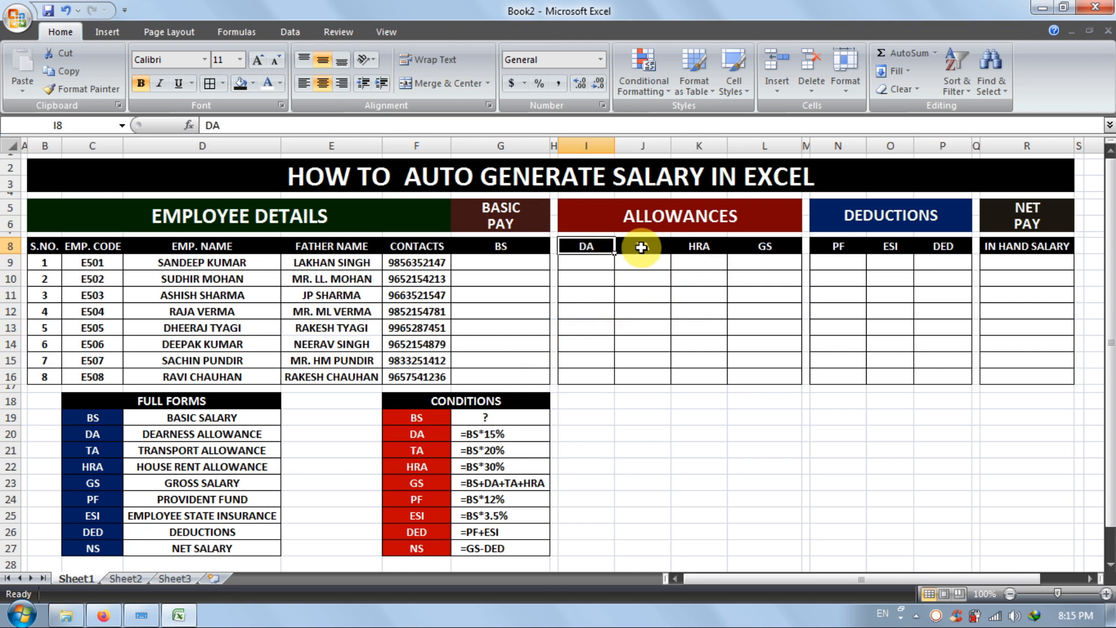
click(643, 246)
click(690, 245)
click(779, 245)
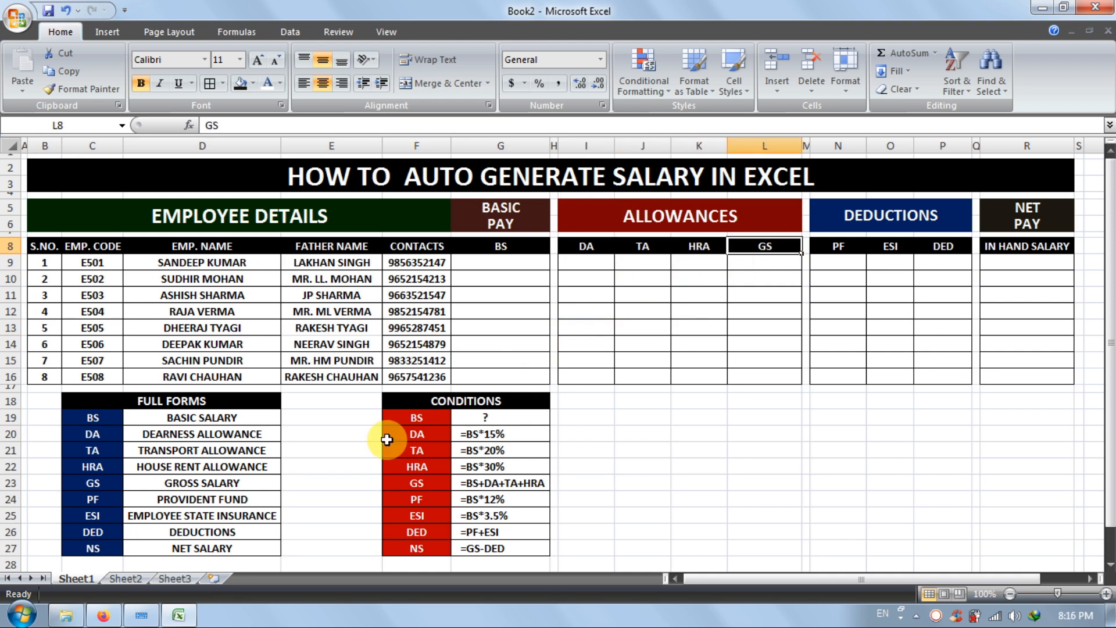
- Look up the meanings of BS, DA and TA in the Full Forms table
click(176, 401)
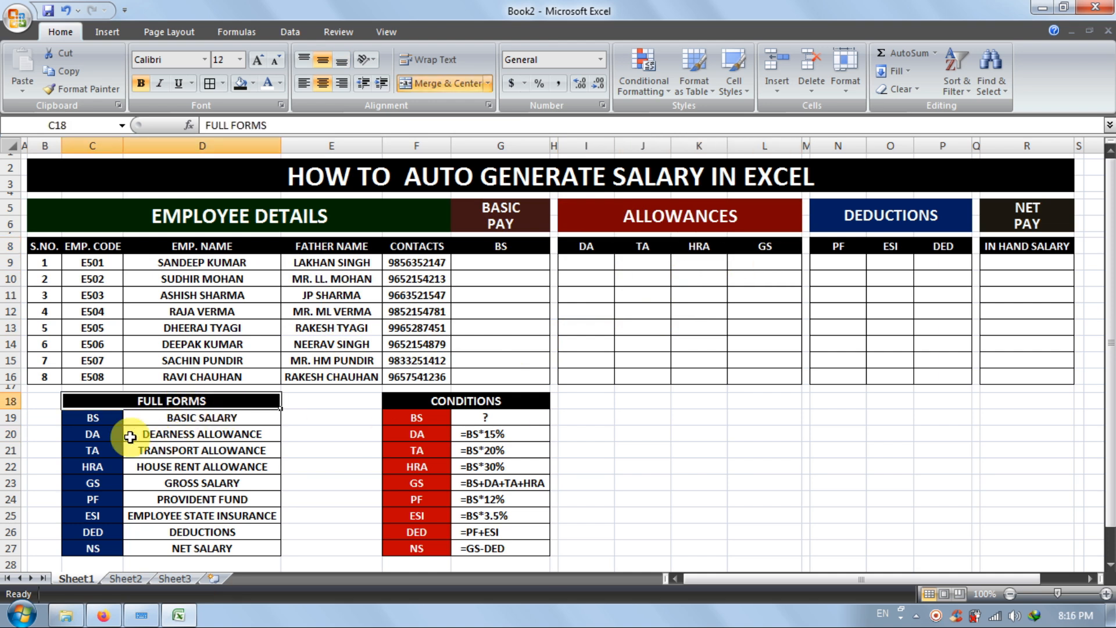
click(79, 420)
click(184, 421)
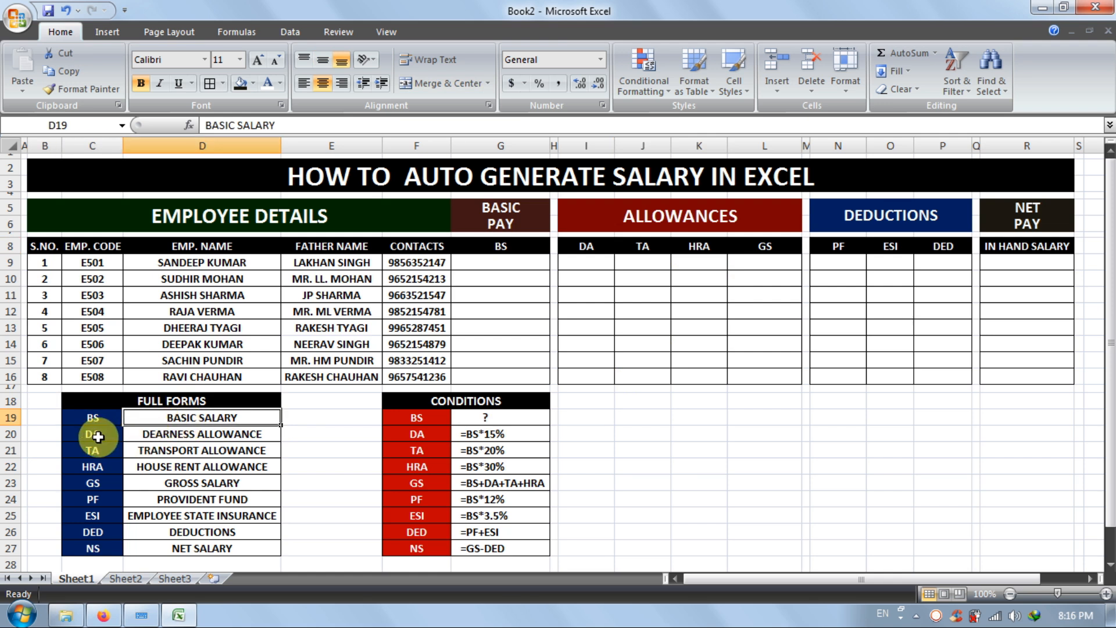
click(98, 437)
click(162, 437)
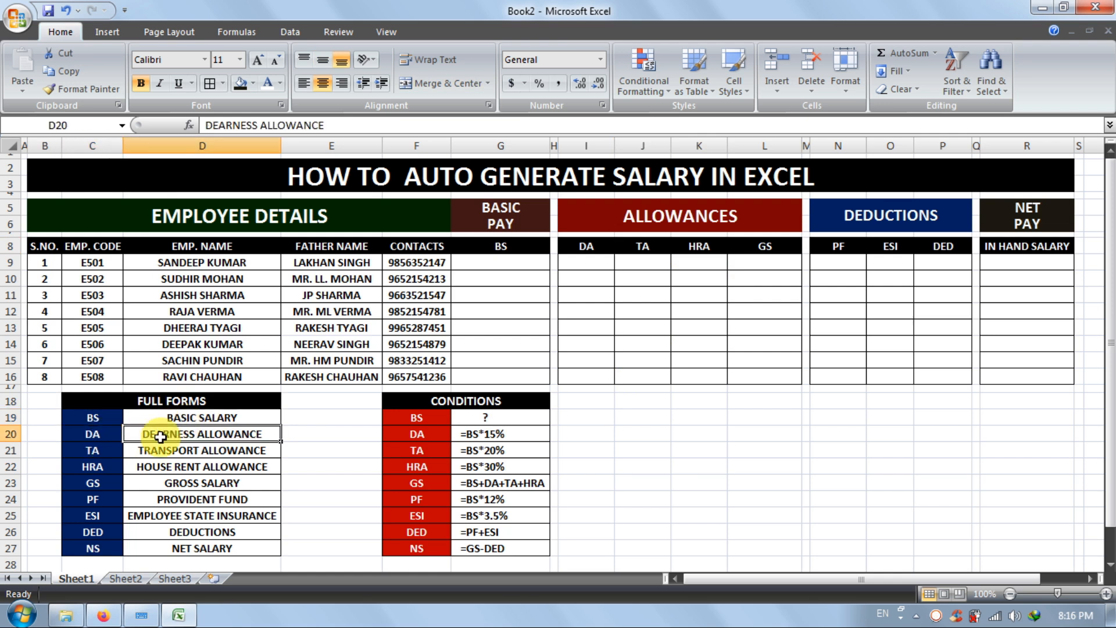
click(108, 454)
click(201, 454)
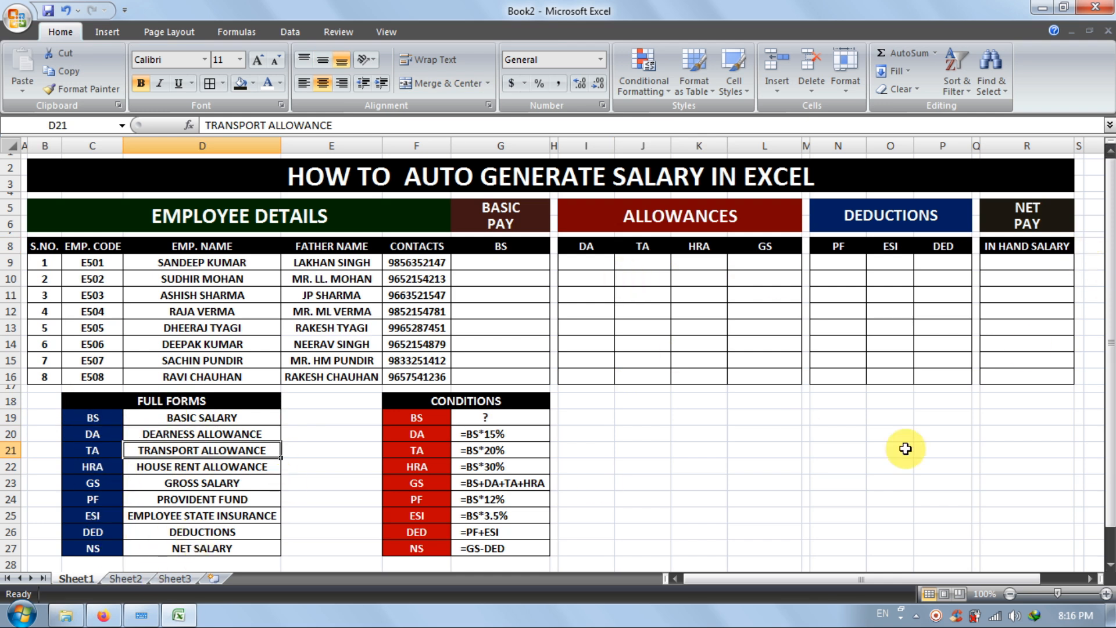
- Replace the In Hand Salary column heading in cell R8 with NS
click(993, 411)
click(1018, 246)
text(NS)
key(Return)
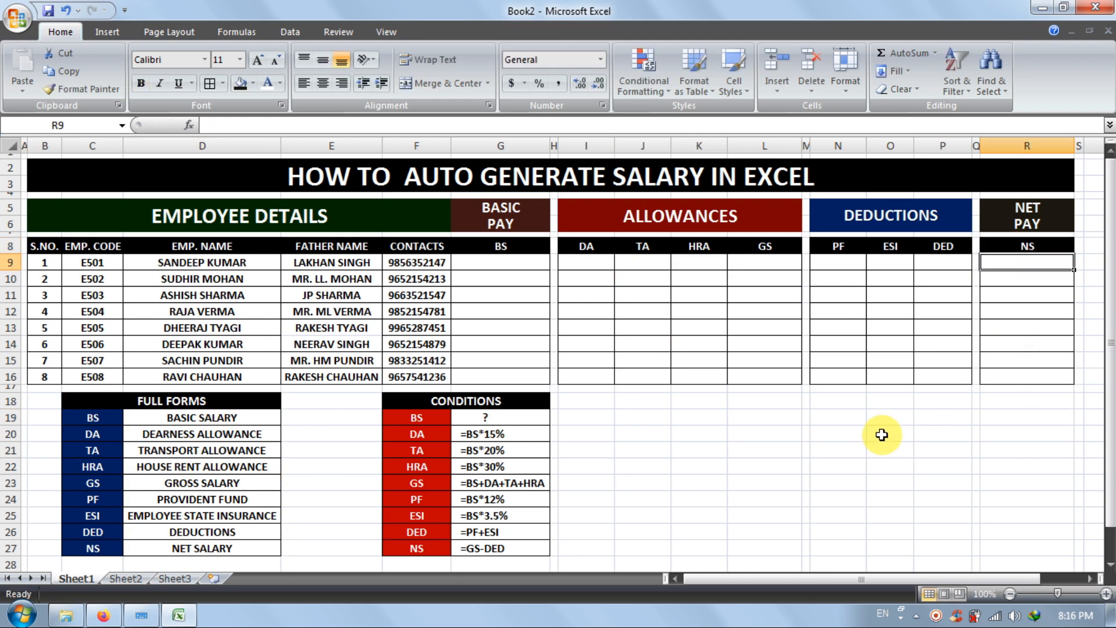
- Review the Allowances, Basic Pay, Deductions and Net Pay sections, including the PF, ESI and DED columns
click(600, 218)
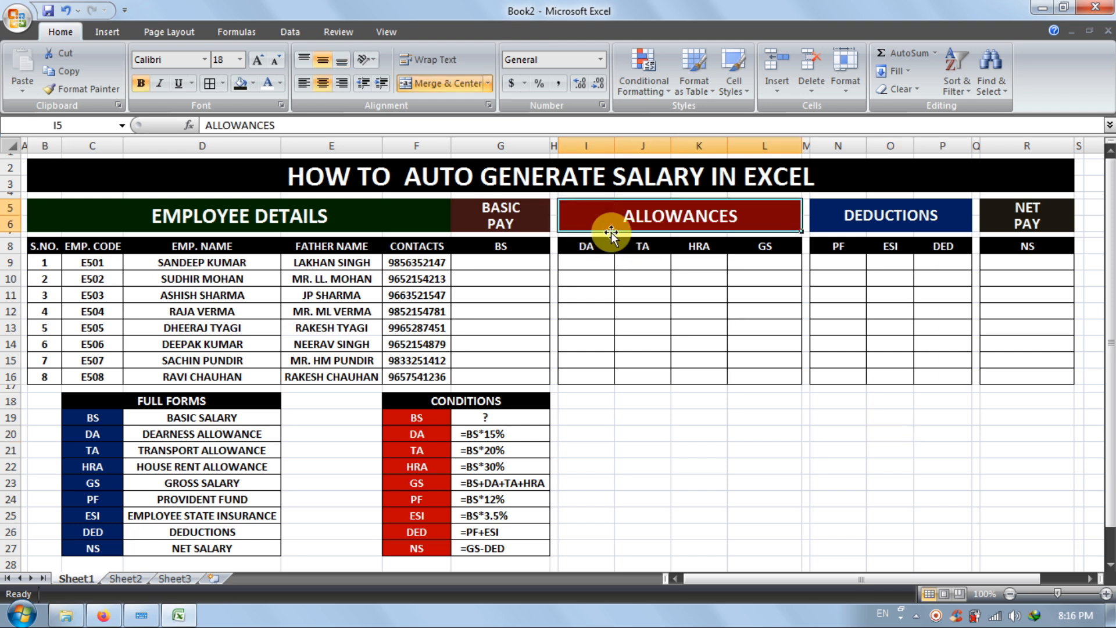
click(935, 210)
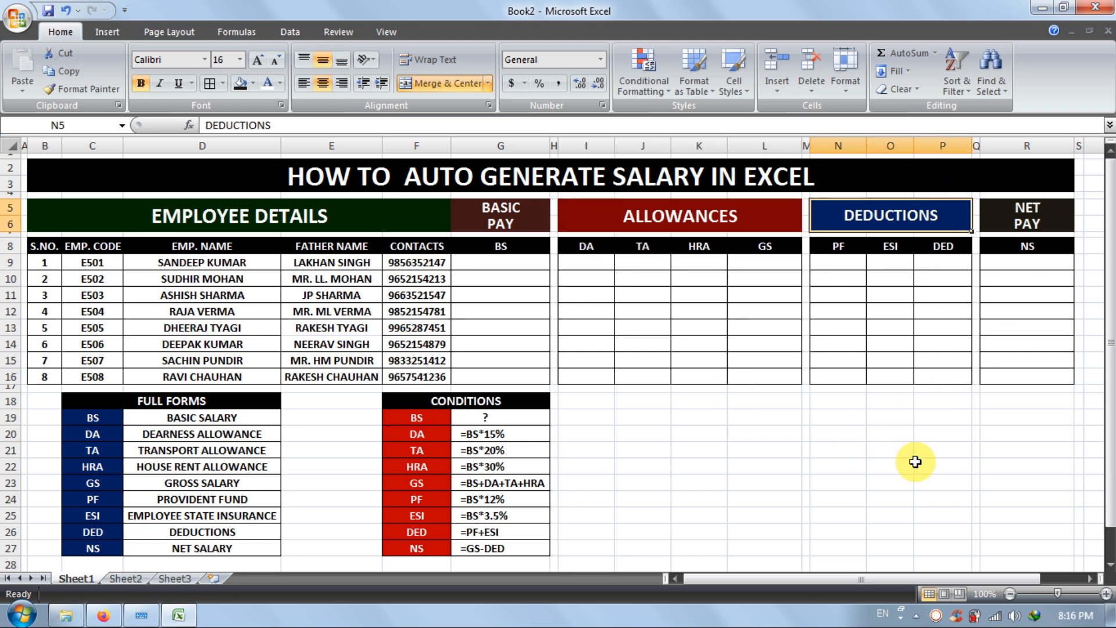
click(534, 260)
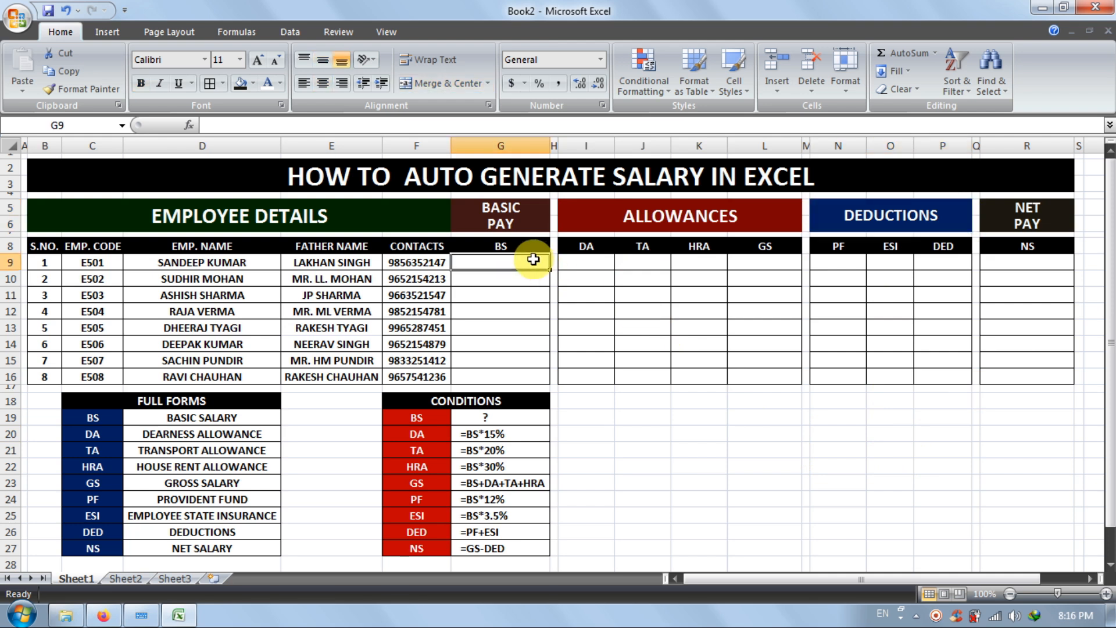
click(856, 260)
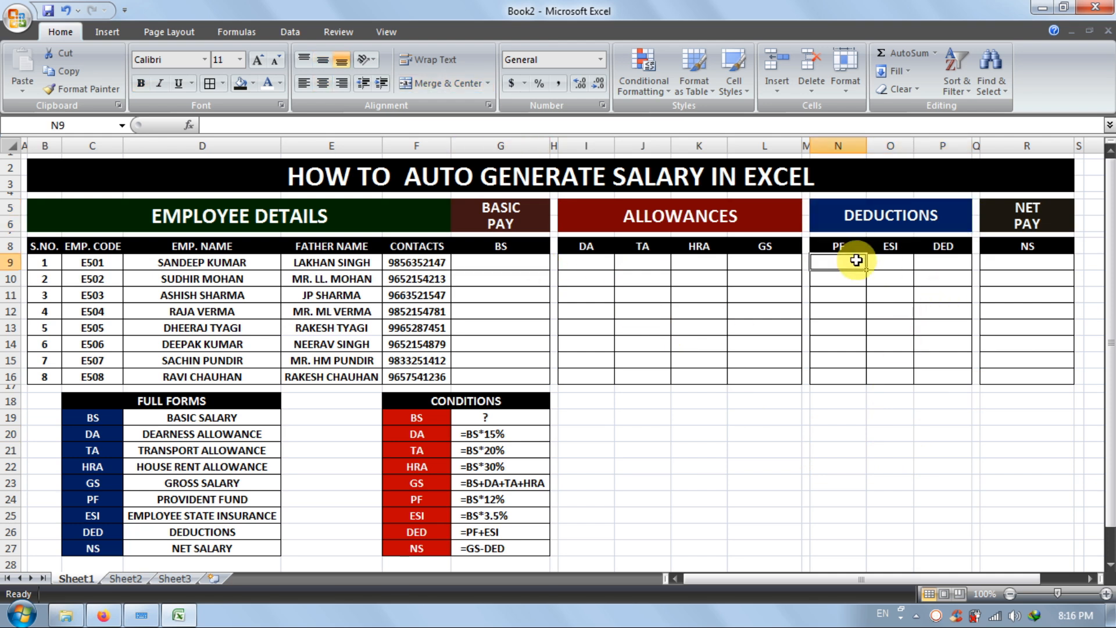
click(899, 251)
click(946, 260)
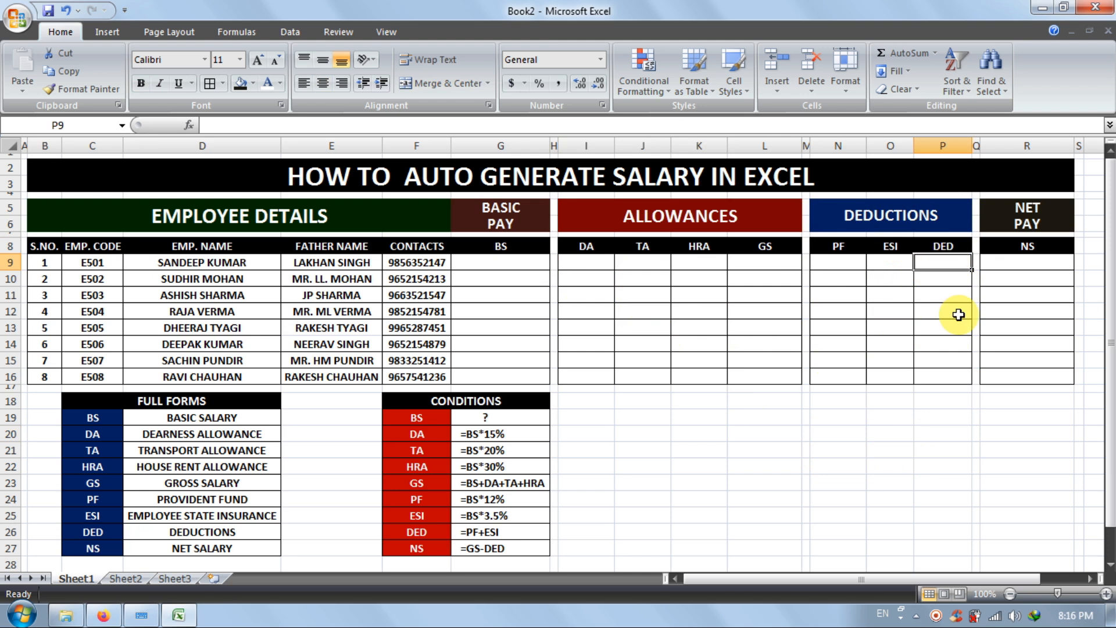
click(1064, 226)
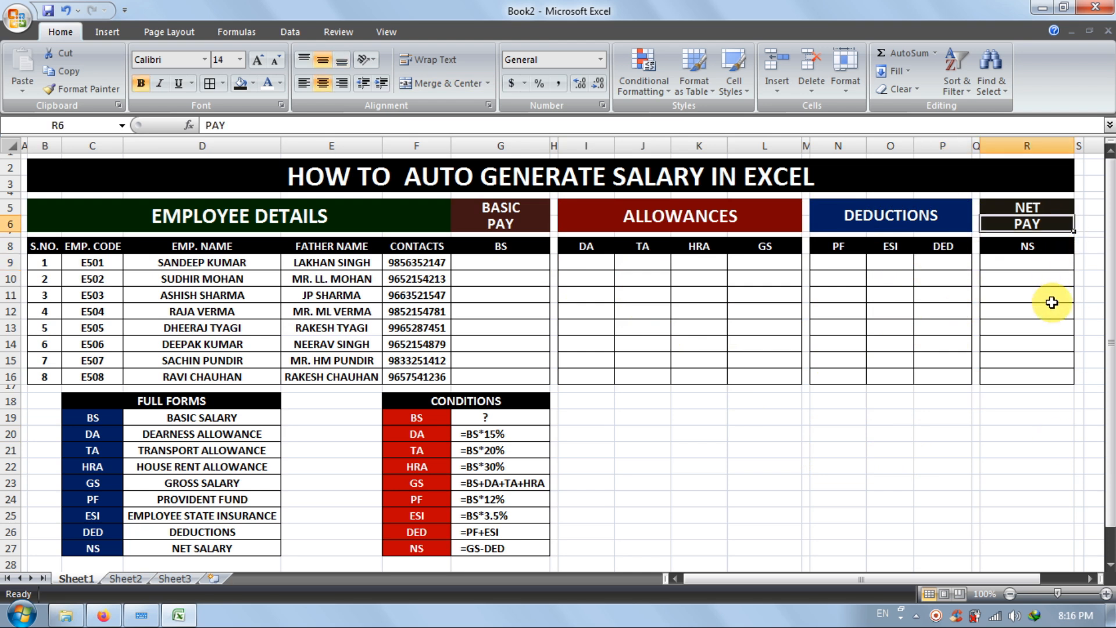
- Review the NS column under Net Pay and the BS entries in the Full Forms and Conditions tables
click(1052, 302)
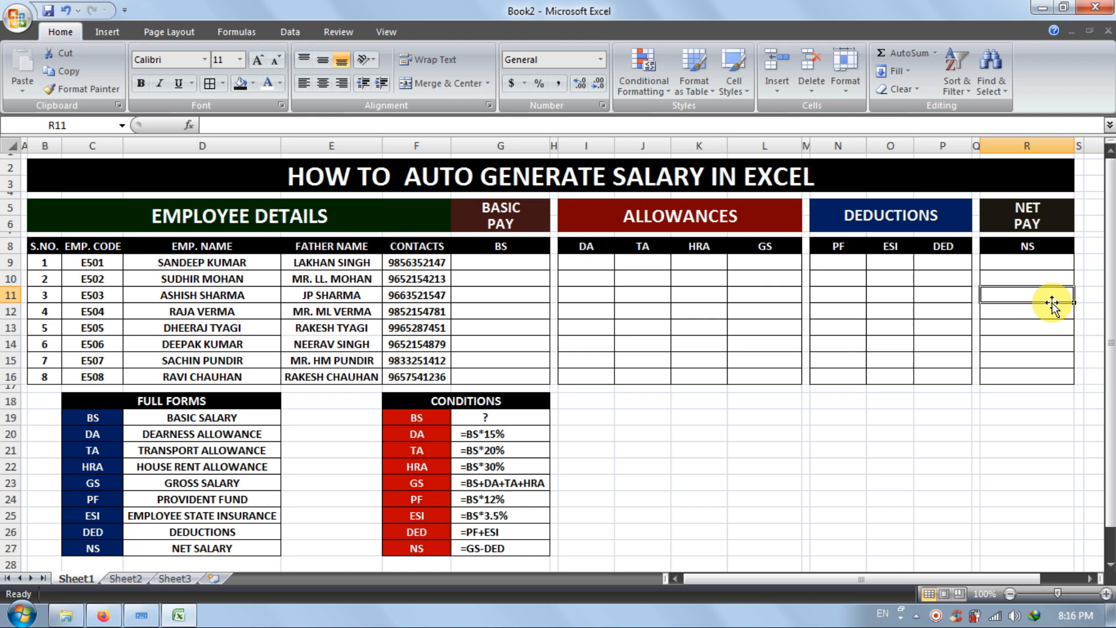
click(1036, 262)
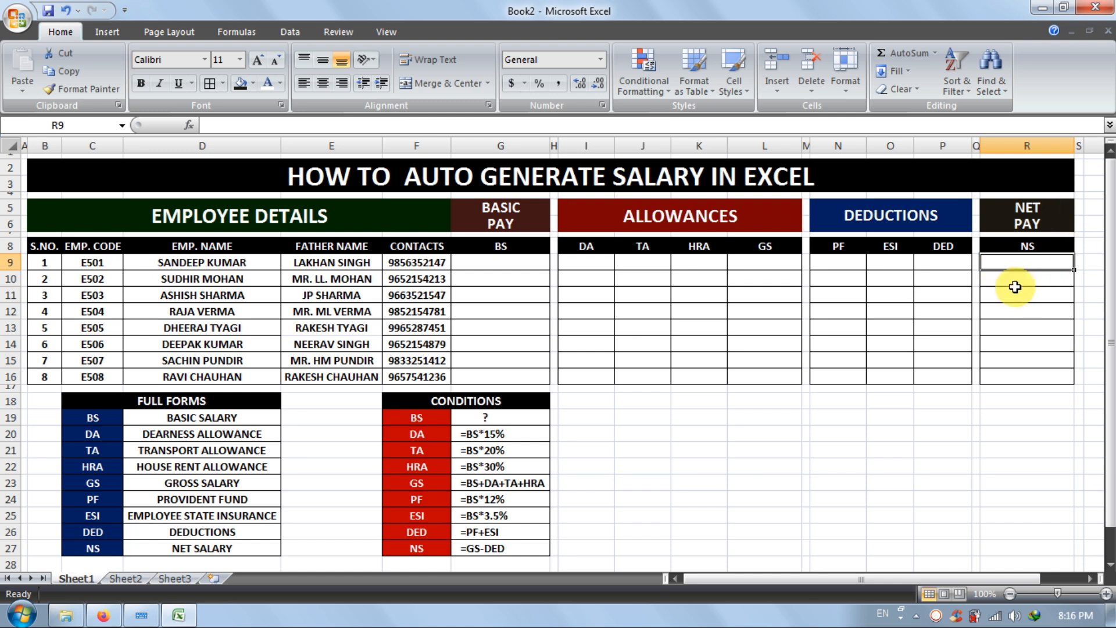
click(1039, 293)
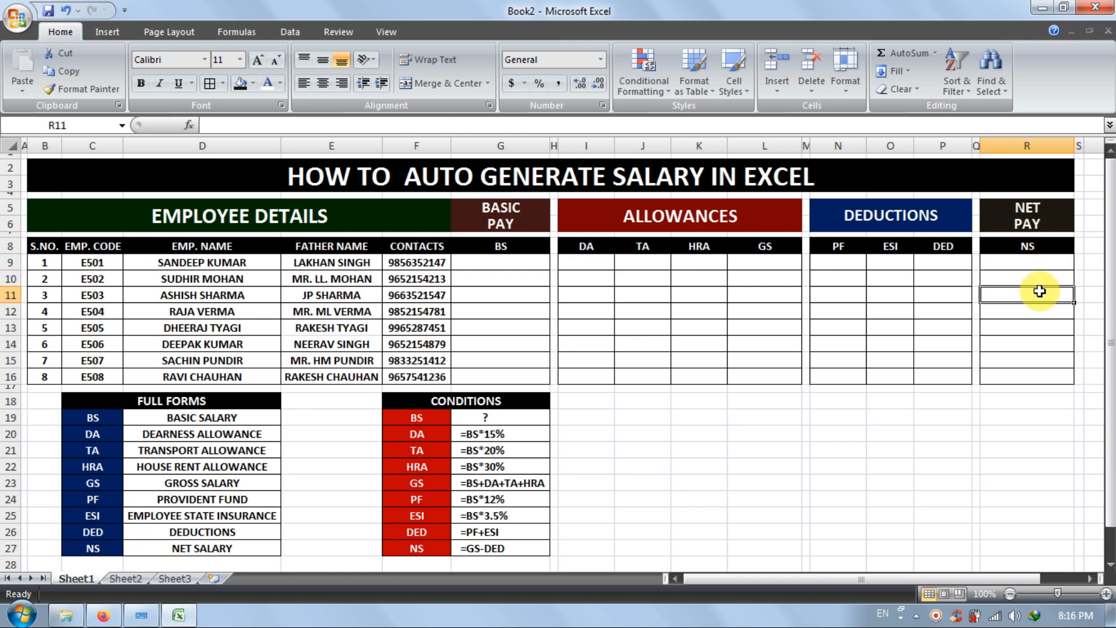
click(216, 413)
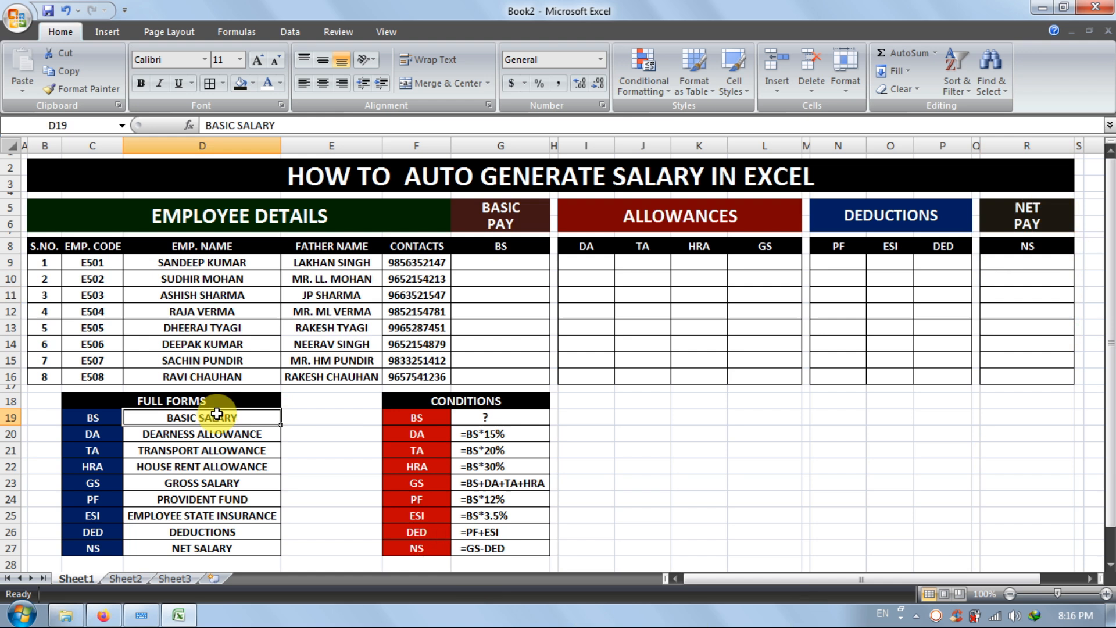
click(511, 422)
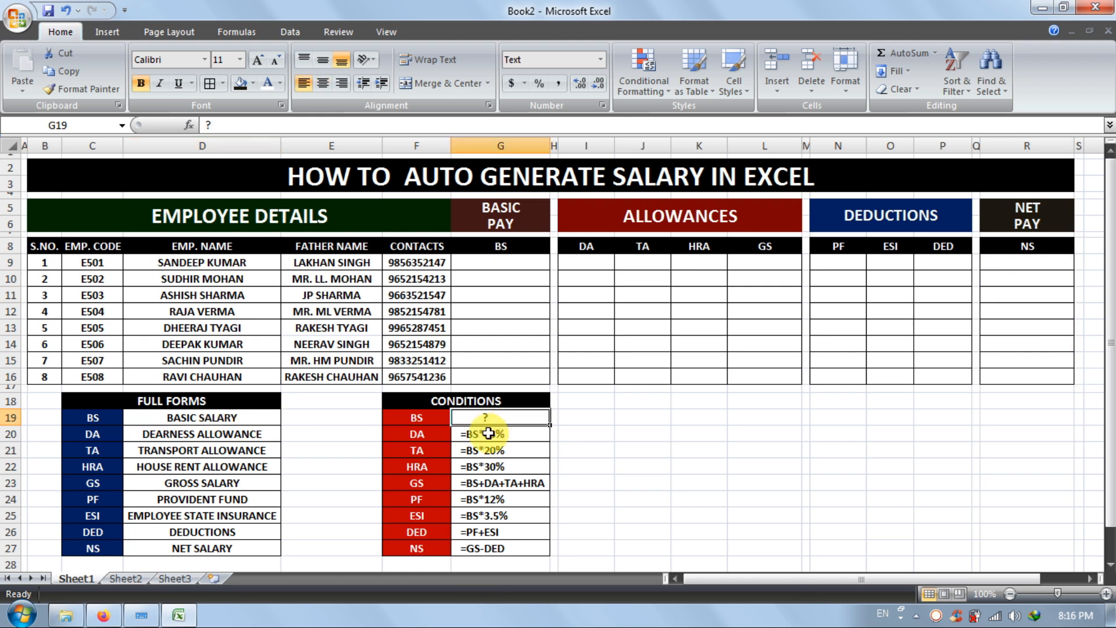
click(443, 420)
click(523, 422)
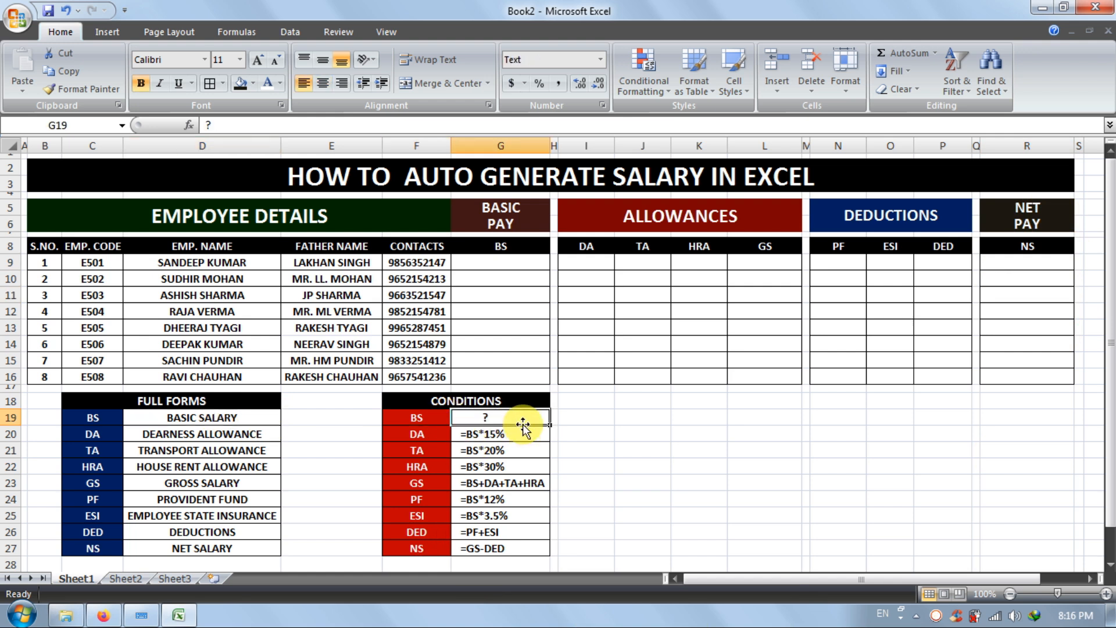
- Examine the Conditions table entries for DA, TA, HRA and GS
click(1106, 593)
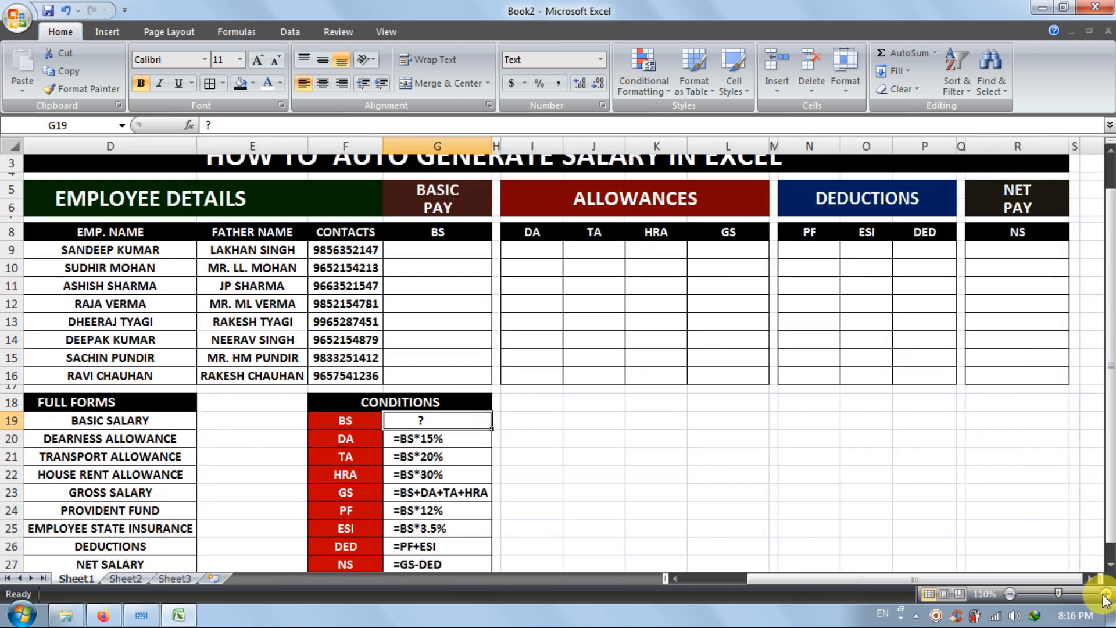
click(1106, 593)
click(1106, 593)
drag(1104, 456, 1106, 460)
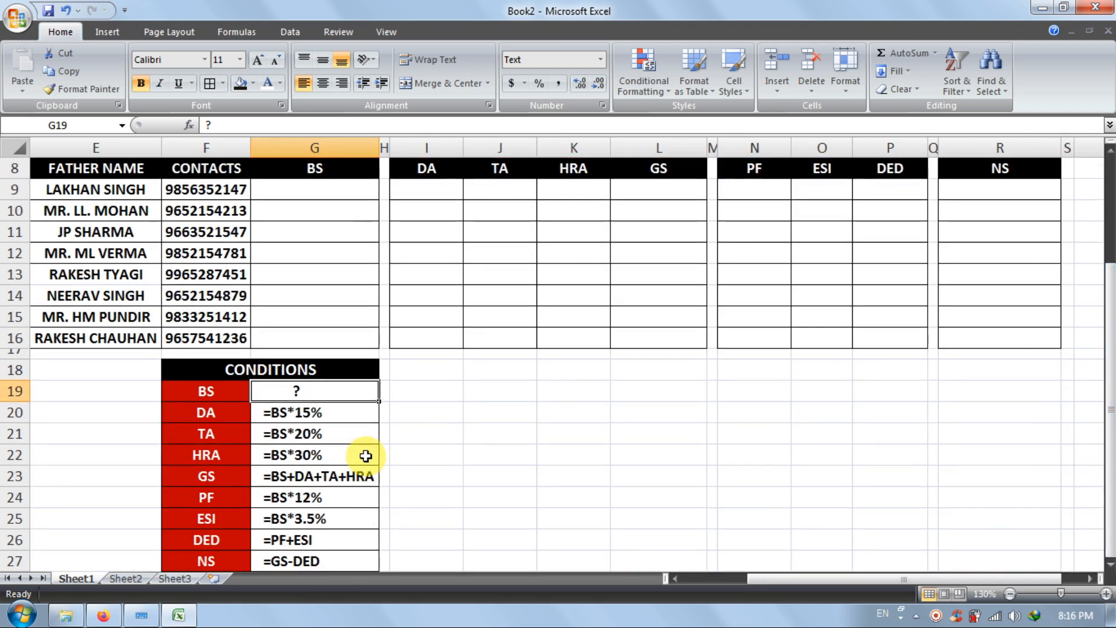
click(328, 412)
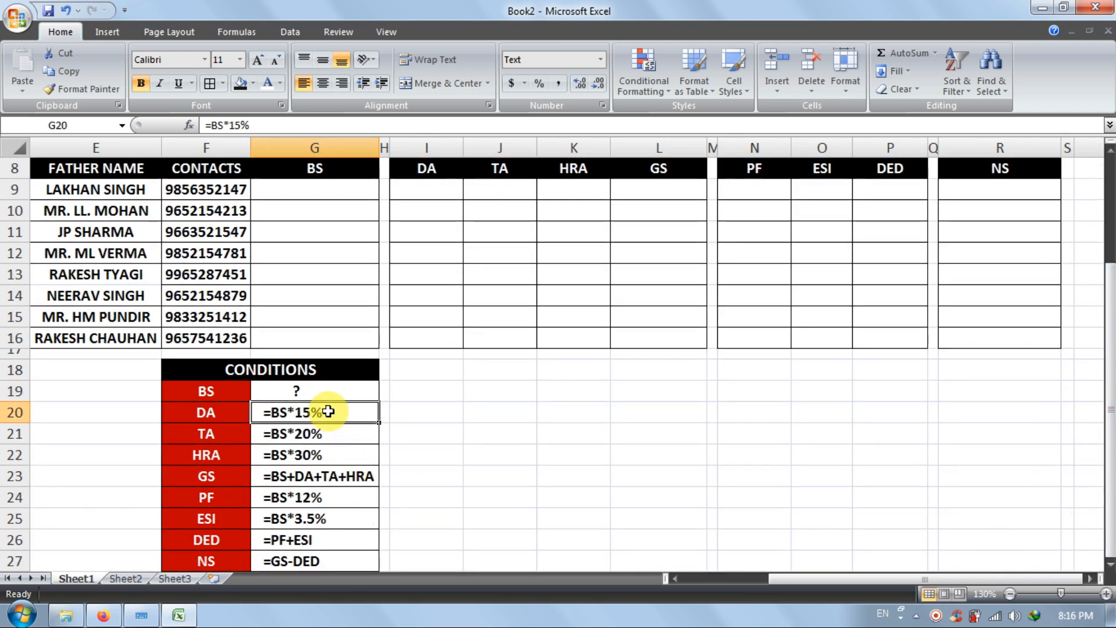
click(205, 437)
click(319, 433)
click(230, 452)
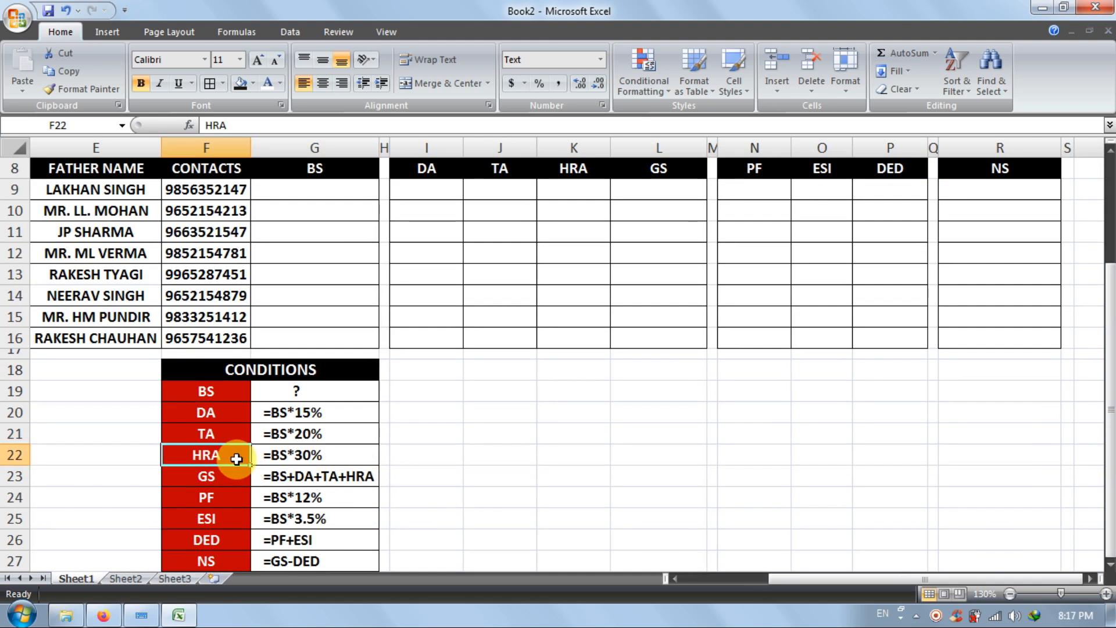
click(320, 462)
click(236, 486)
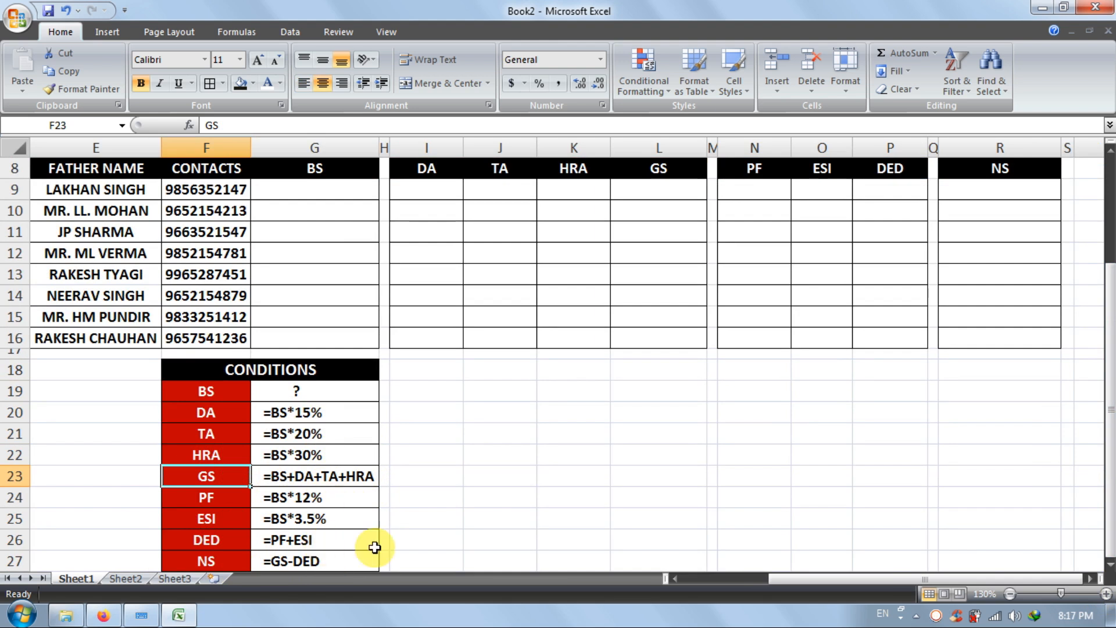
- Look over the DA and TA cells in the Allowances section of the salary table
click(543, 480)
scroll(553, 488, up, 2)
click(453, 303)
click(452, 356)
click(439, 419)
click(429, 286)
click(436, 297)
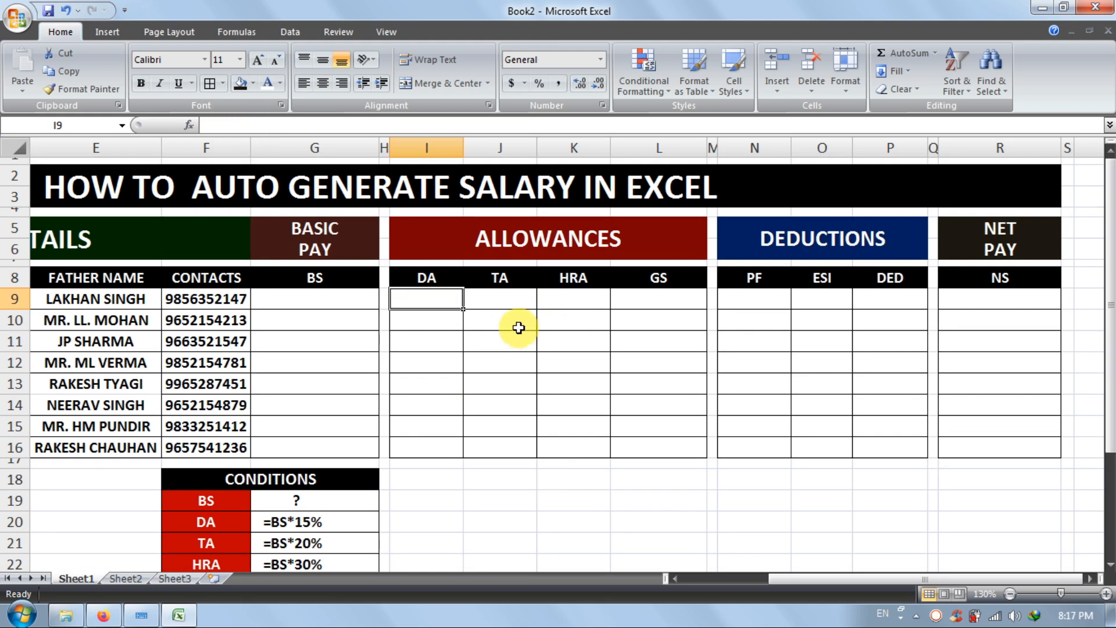
click(514, 298)
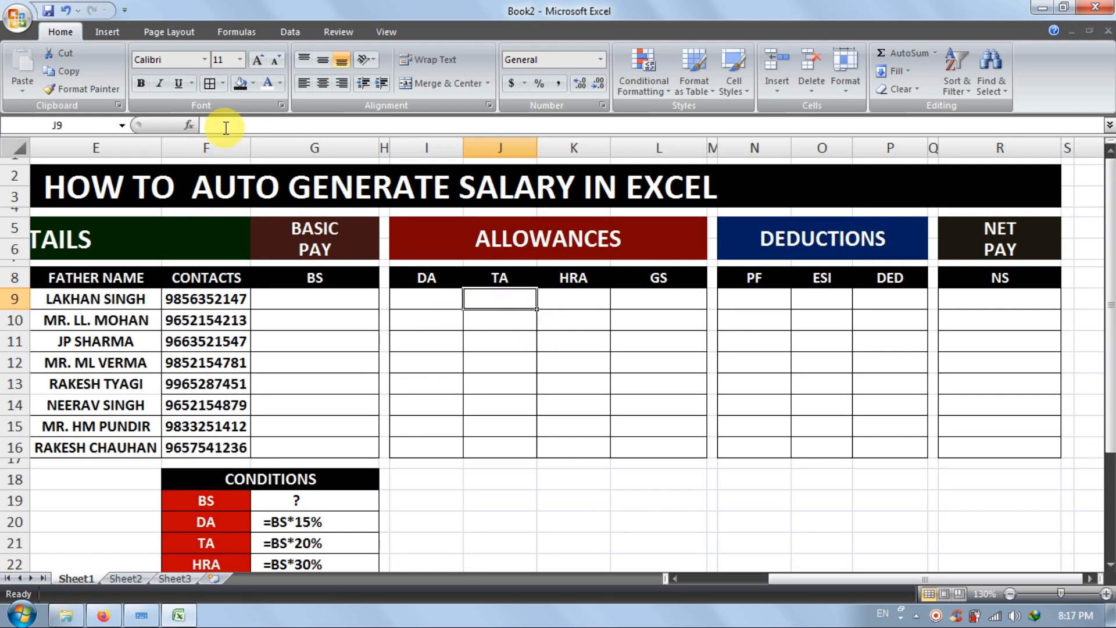
click(456, 515)
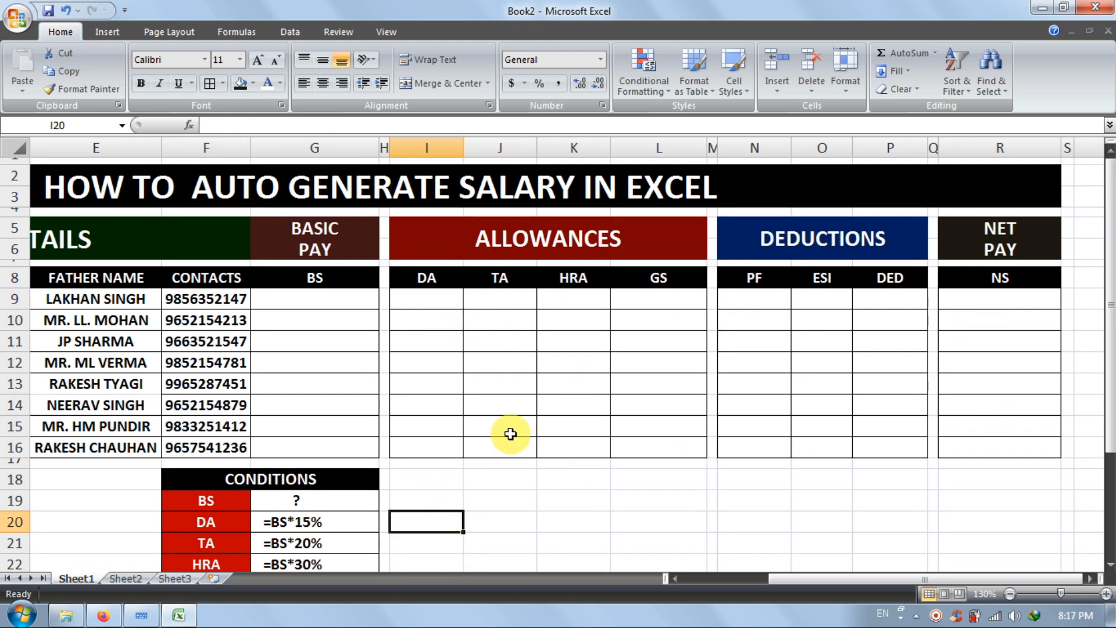
- Review the first employee row's BS, DA, TA and HRA cells, along with the Employee Details section
click(345, 301)
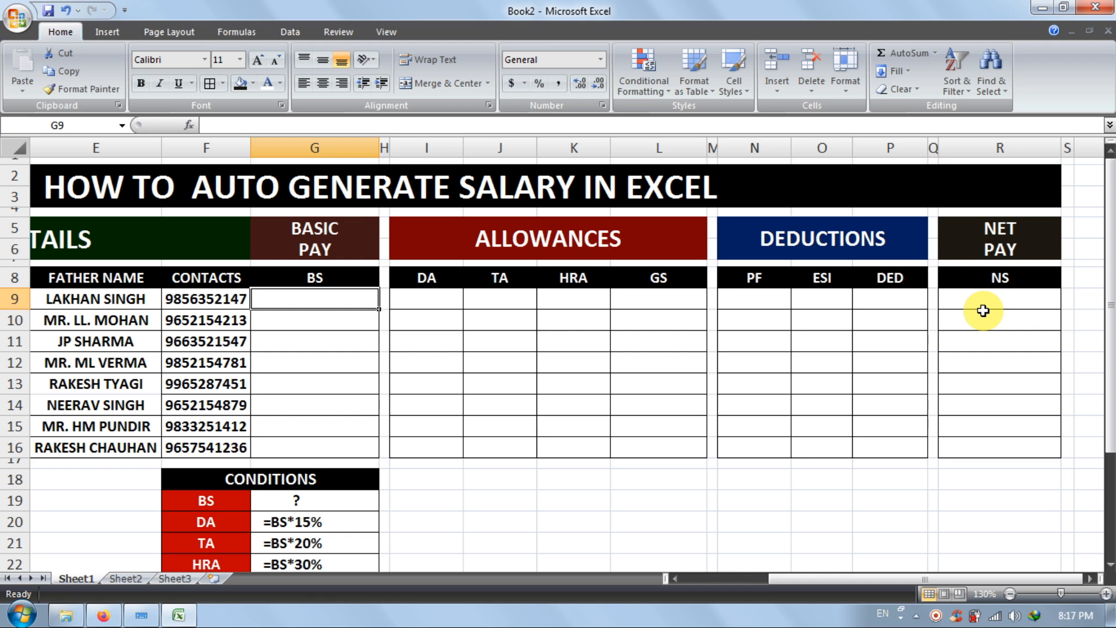
click(513, 519)
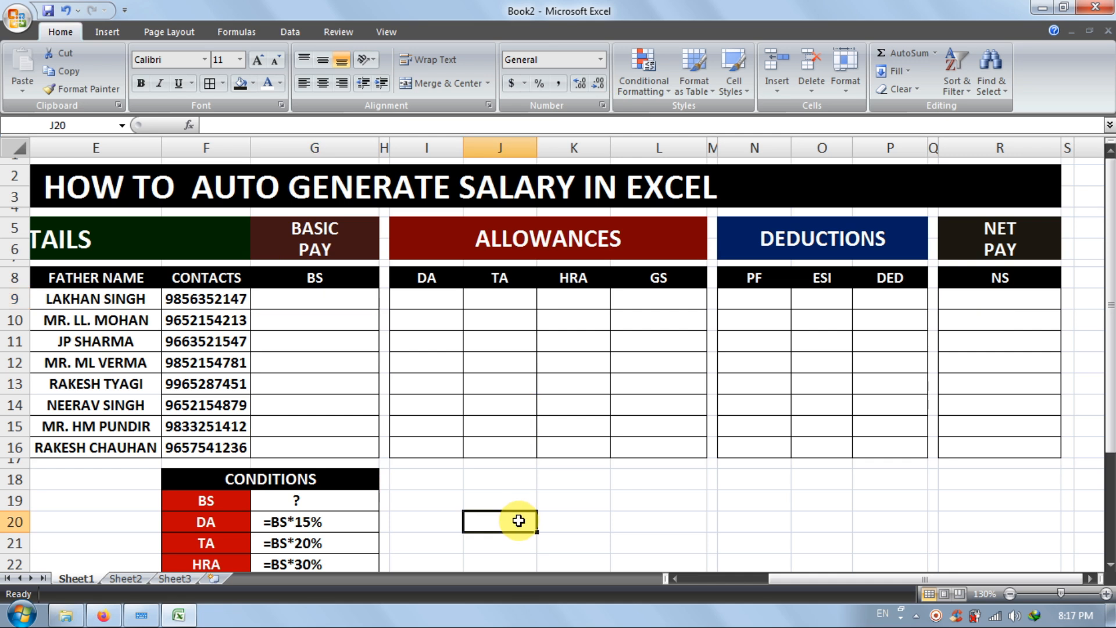
click(436, 290)
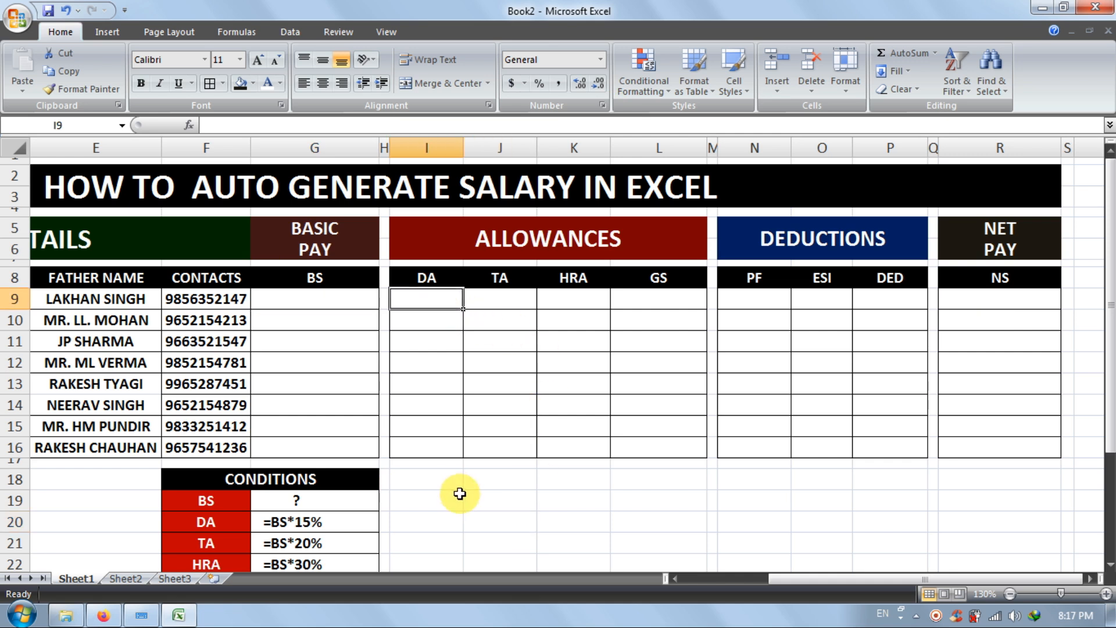
click(343, 301)
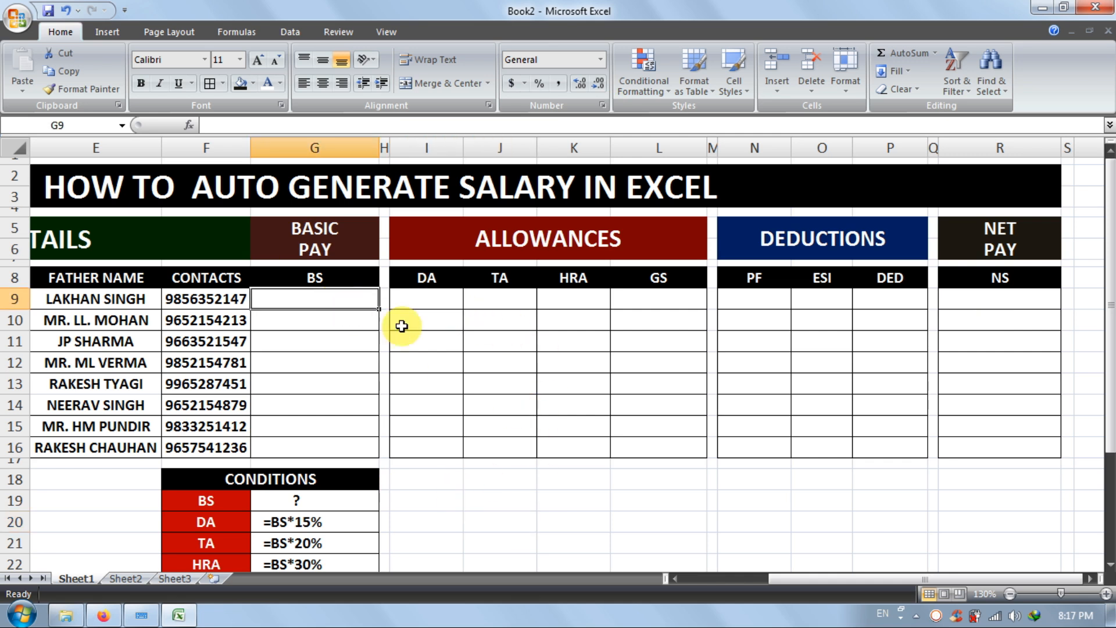
click(443, 303)
click(488, 298)
click(554, 311)
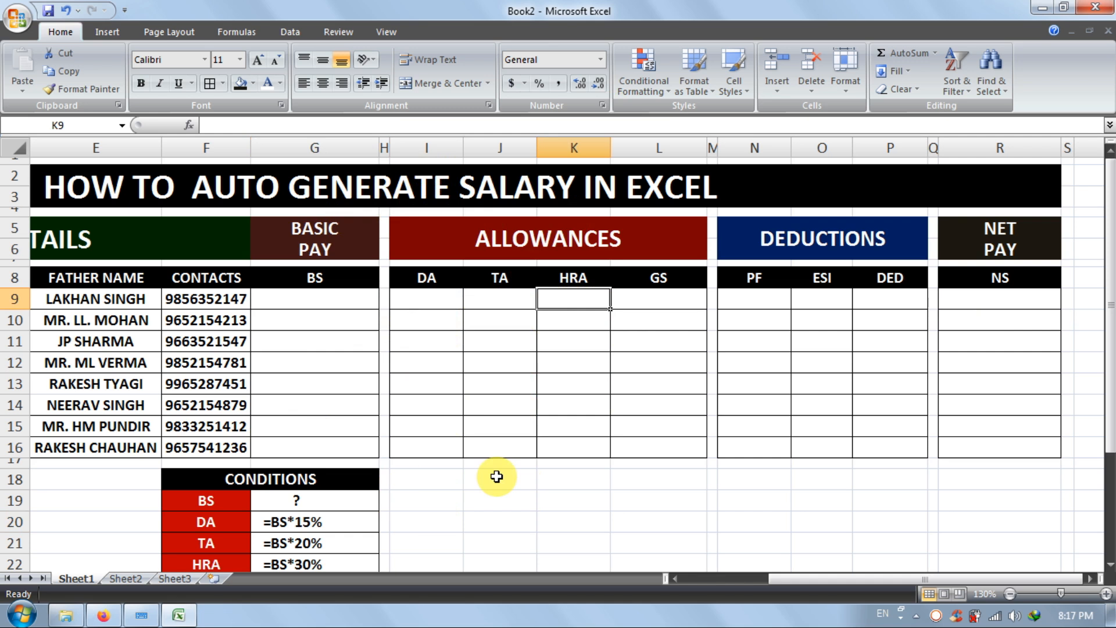
drag(769, 587, 717, 582)
click(395, 382)
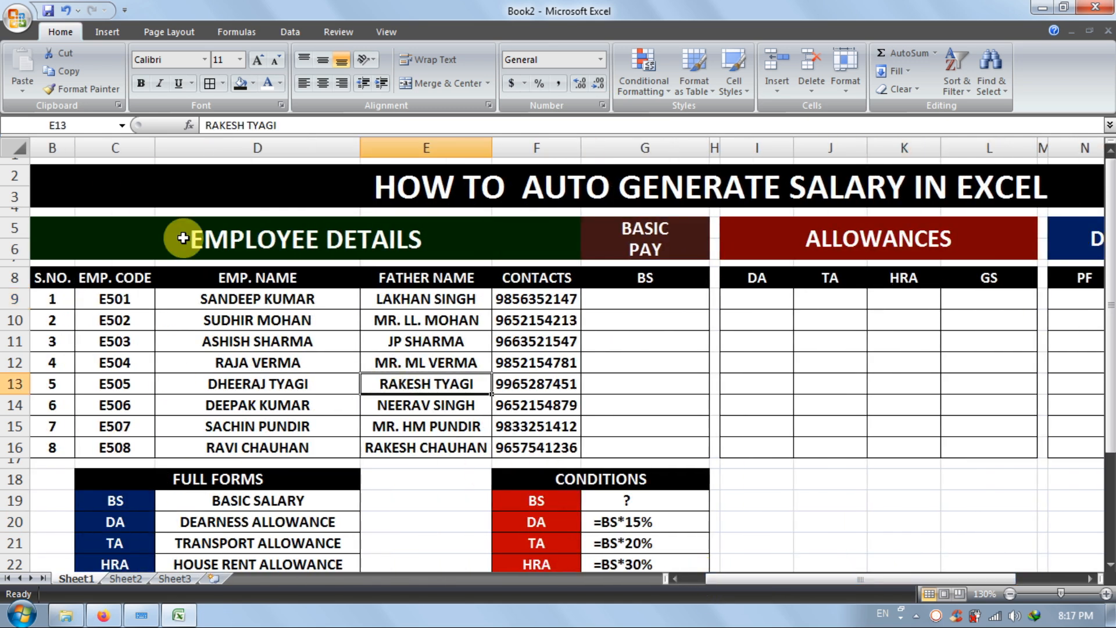
click(358, 482)
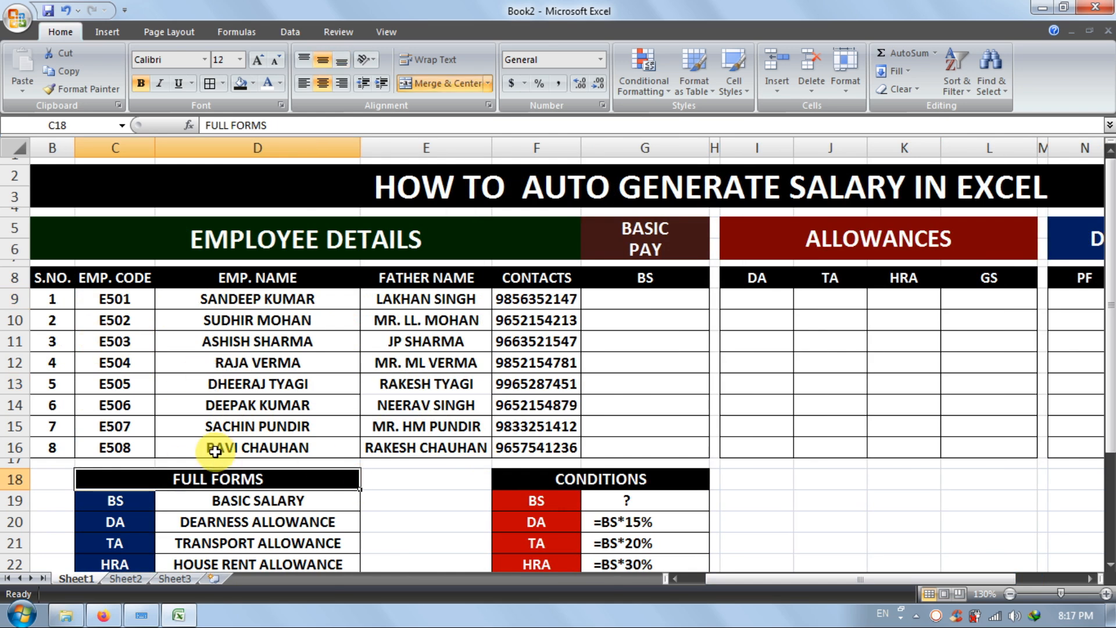
double_click(77, 579)
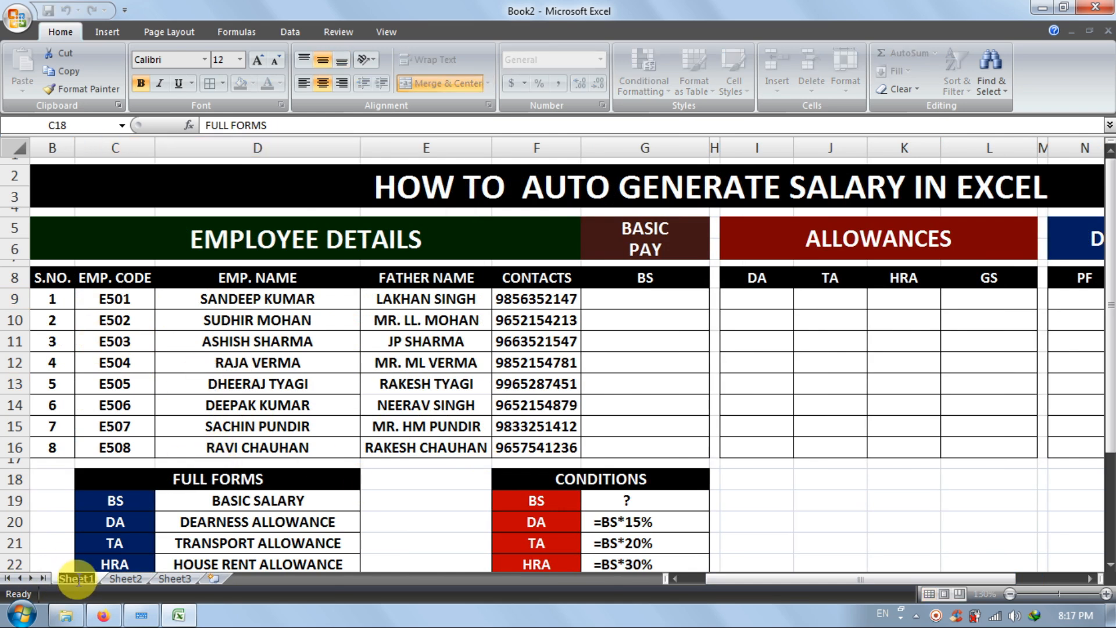
click(96, 564)
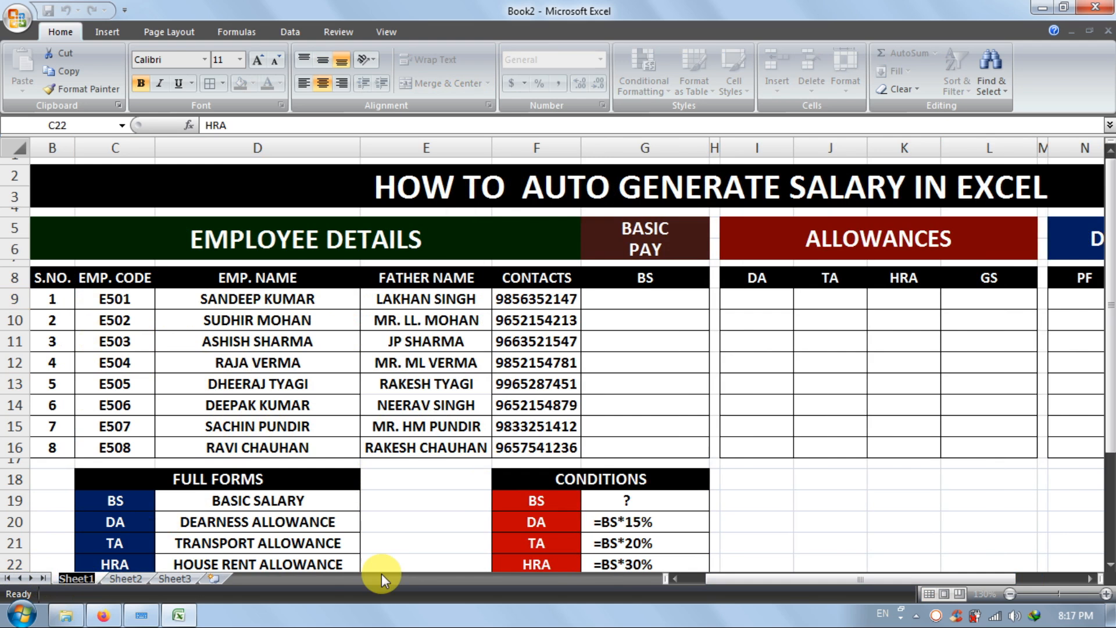
drag(1104, 328, 1108, 332)
click(766, 475)
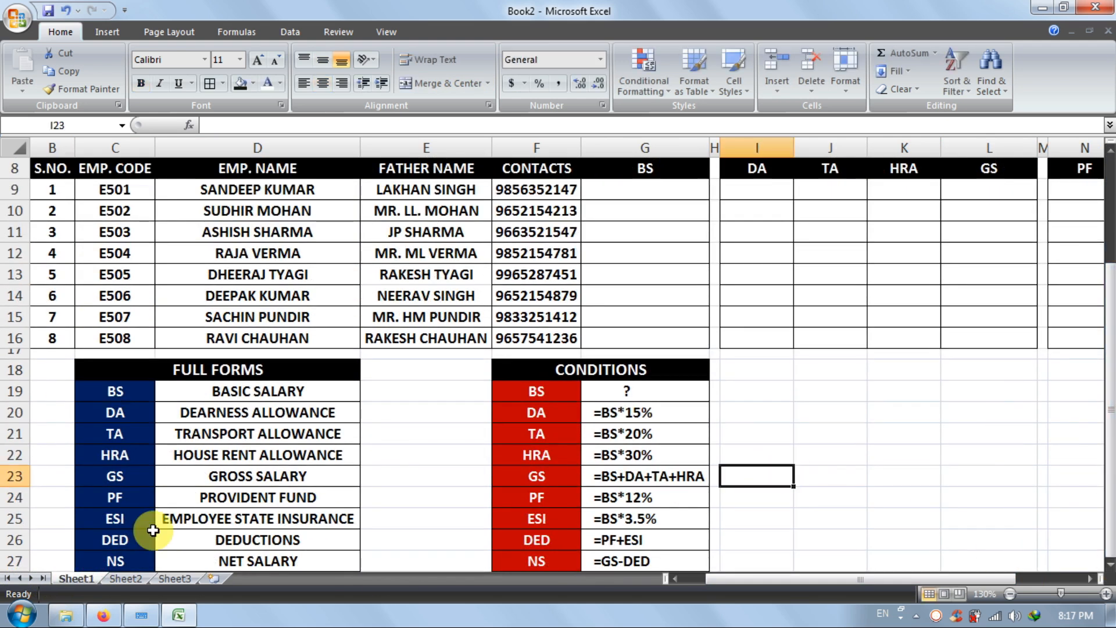
double_click(76, 576)
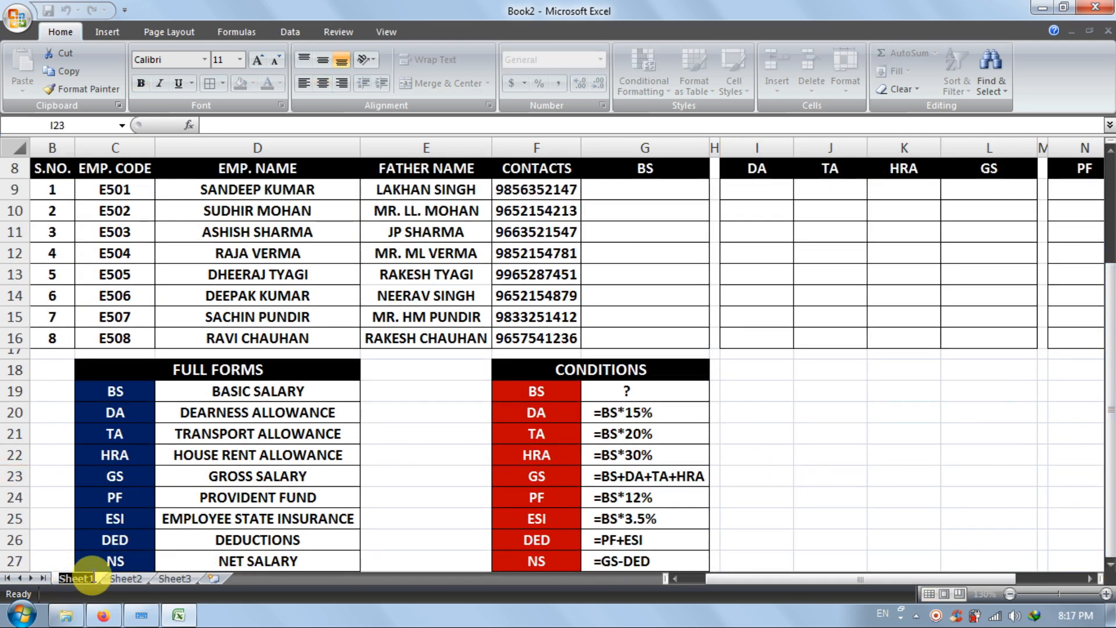
click(389, 504)
- Rename the Sheet1 worksheet as NOV 2019
right_click(89, 580)
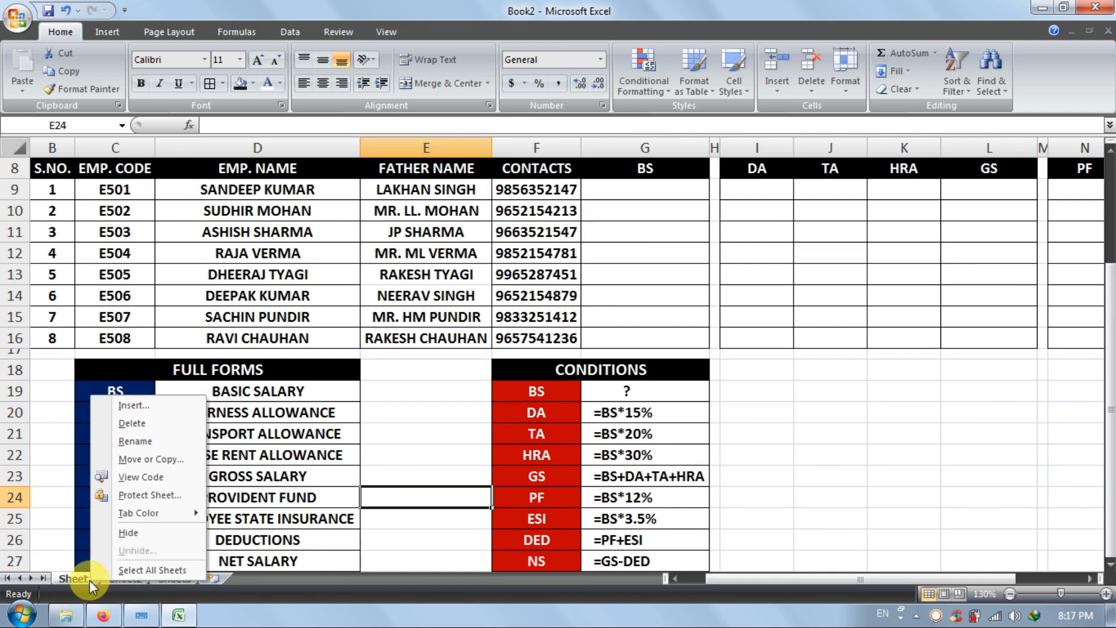
click(165, 443)
text(NOV)
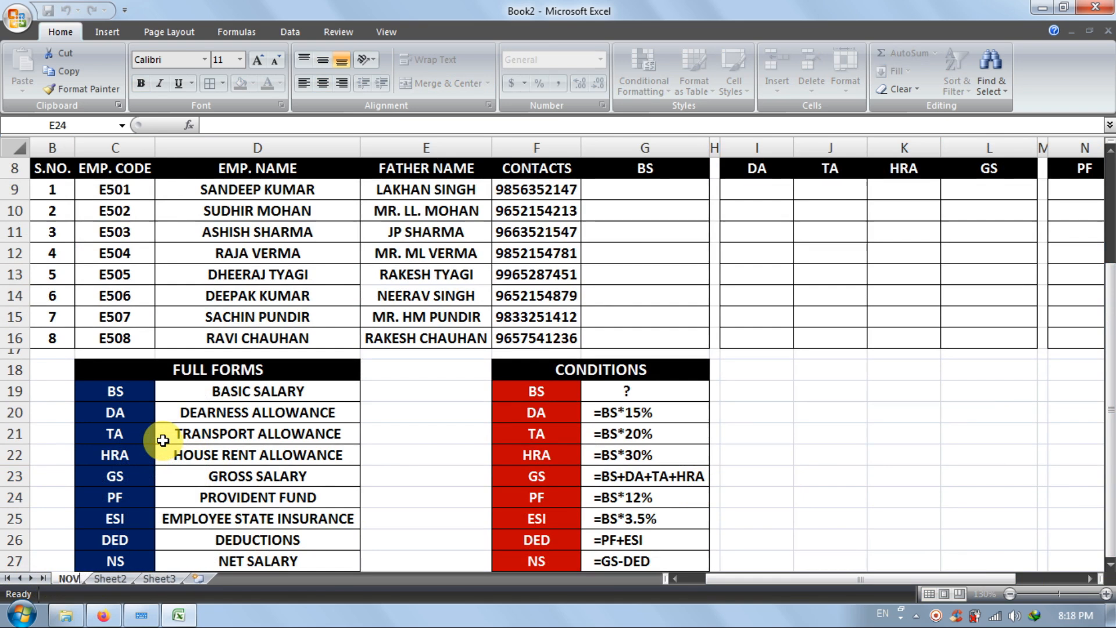
text( 2019)
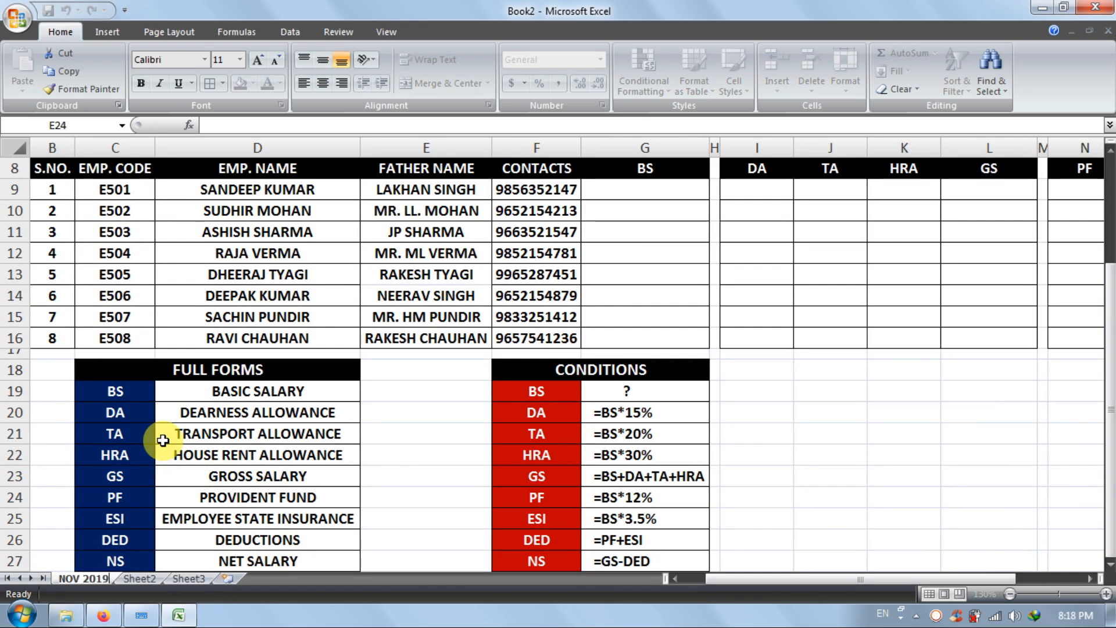
key(Return)
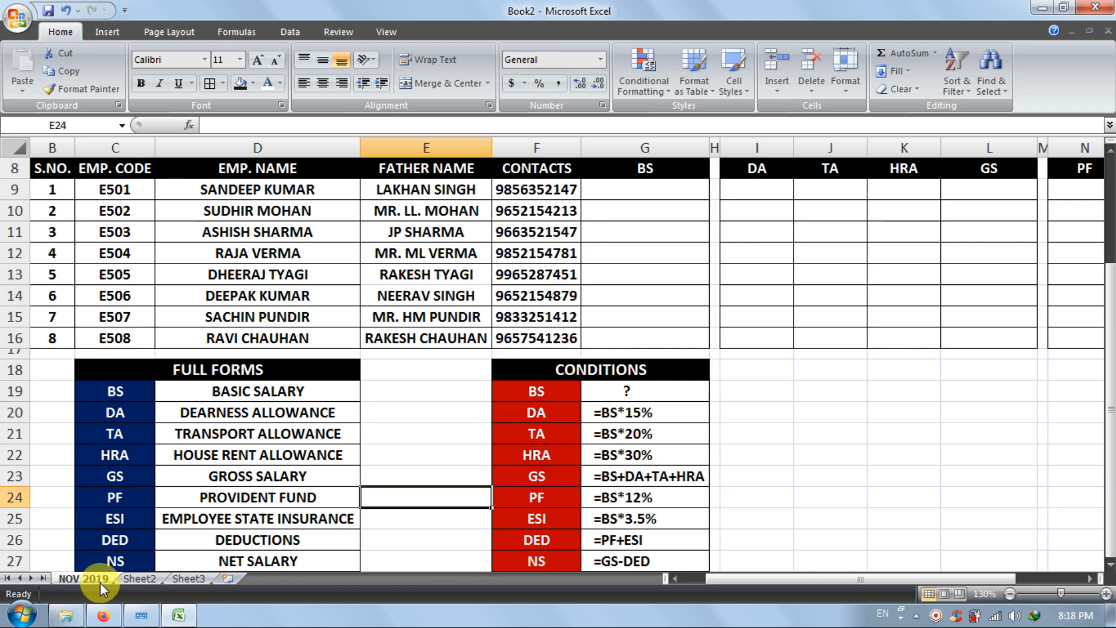
- Enter the formula =G9*15% in cell I9 to calculate the first employee's DA from the basic salary
click(779, 429)
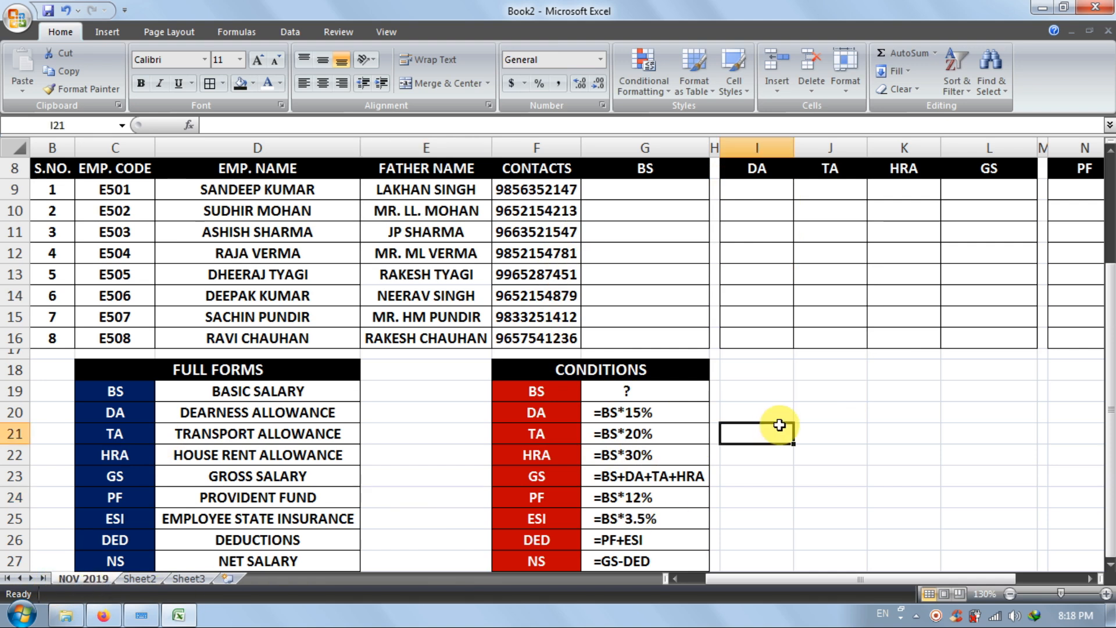
scroll(778, 407, up, 2)
click(663, 293)
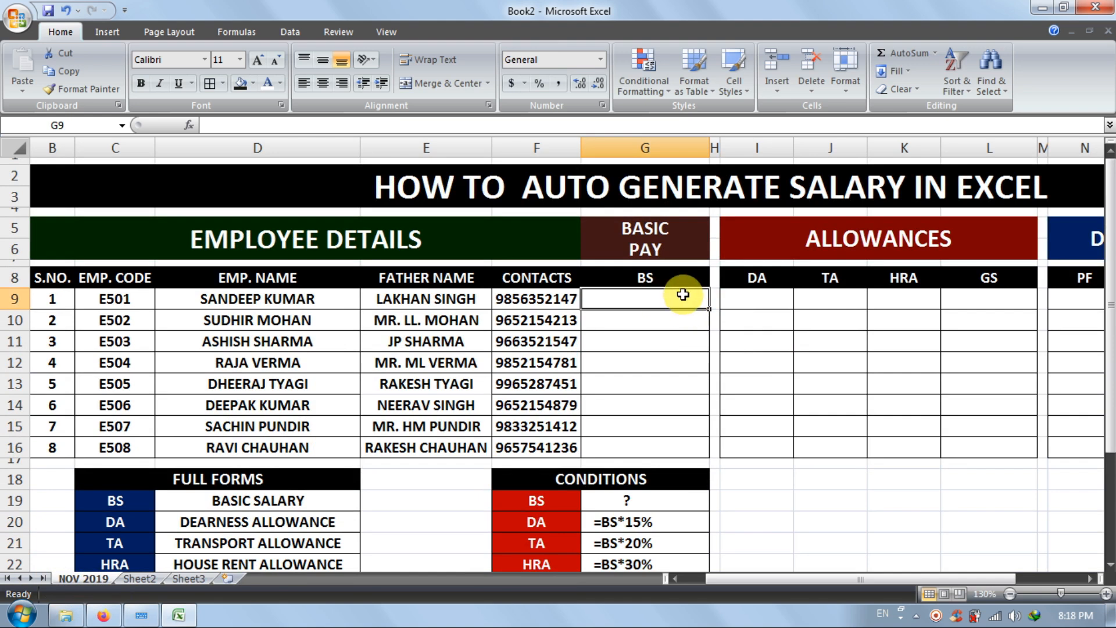
click(754, 295)
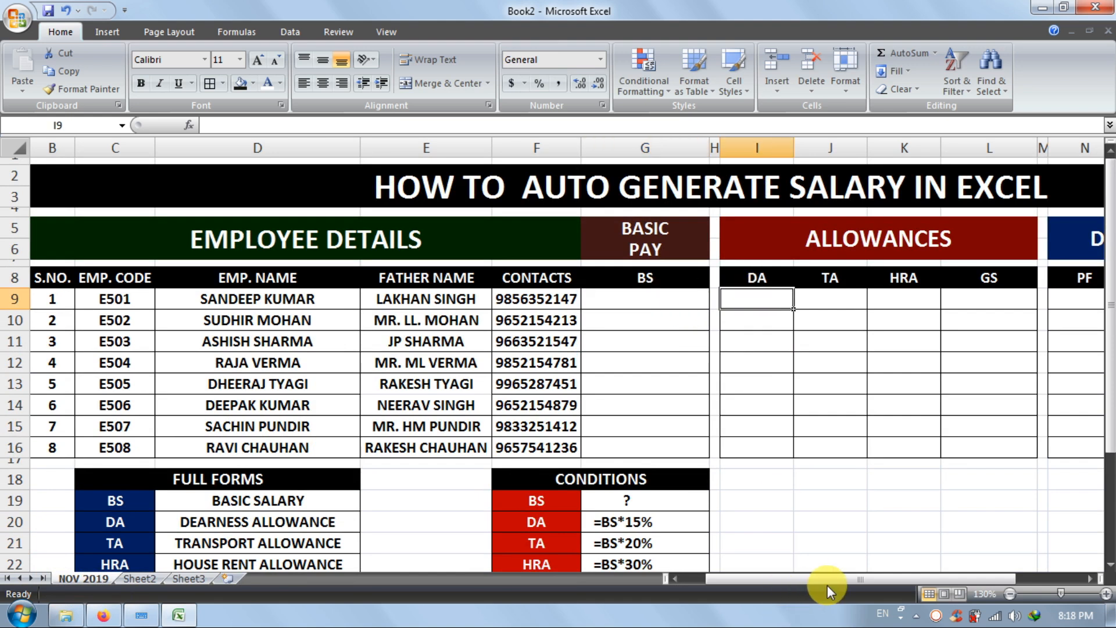
drag(1109, 418, 1108, 511)
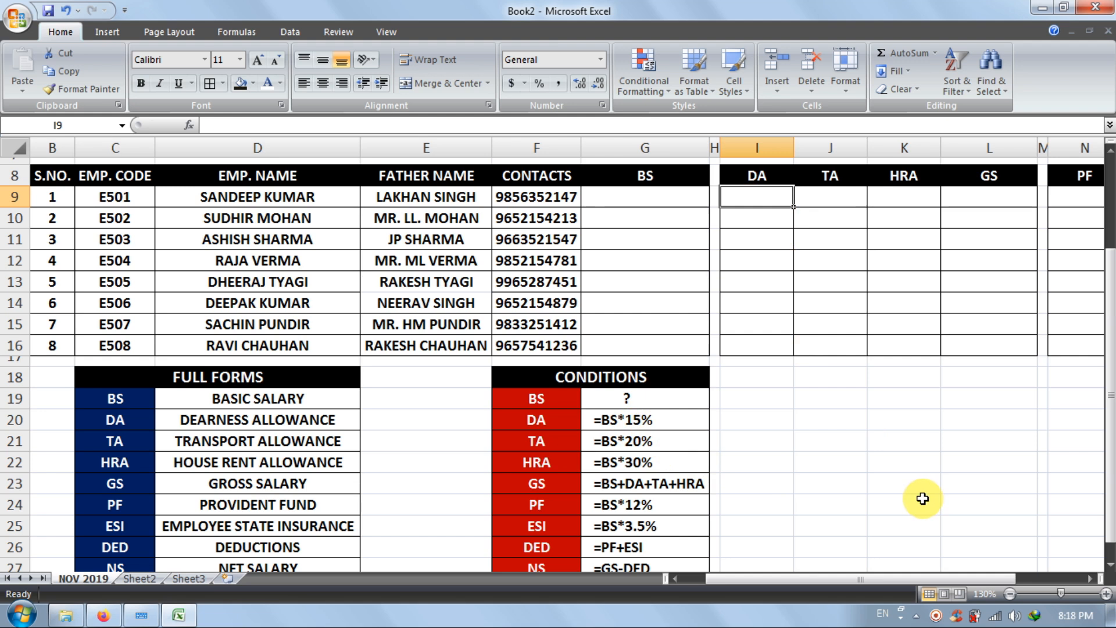
click(645, 202)
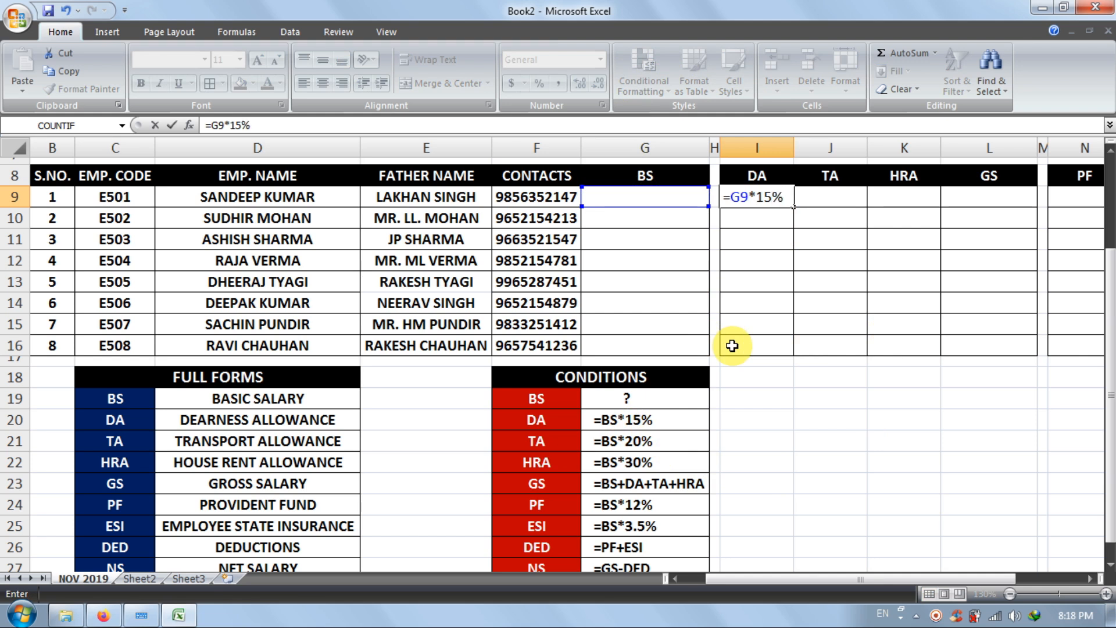
key(Return)
click(781, 199)
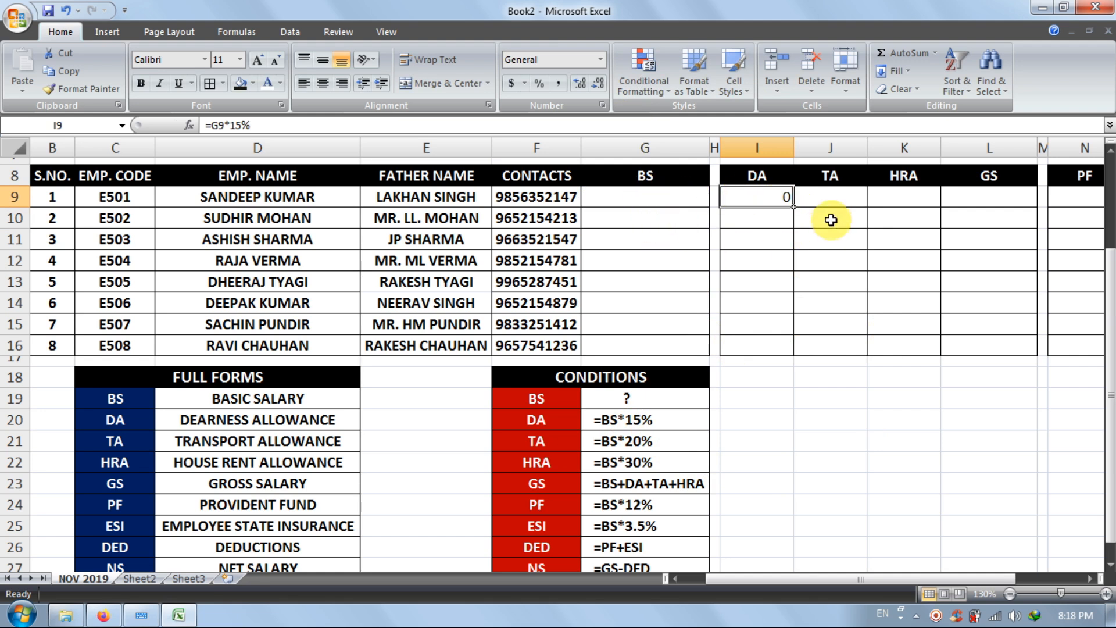
- Enter the formula =G10*15% in cell I10 for the second employee's DA
click(786, 217)
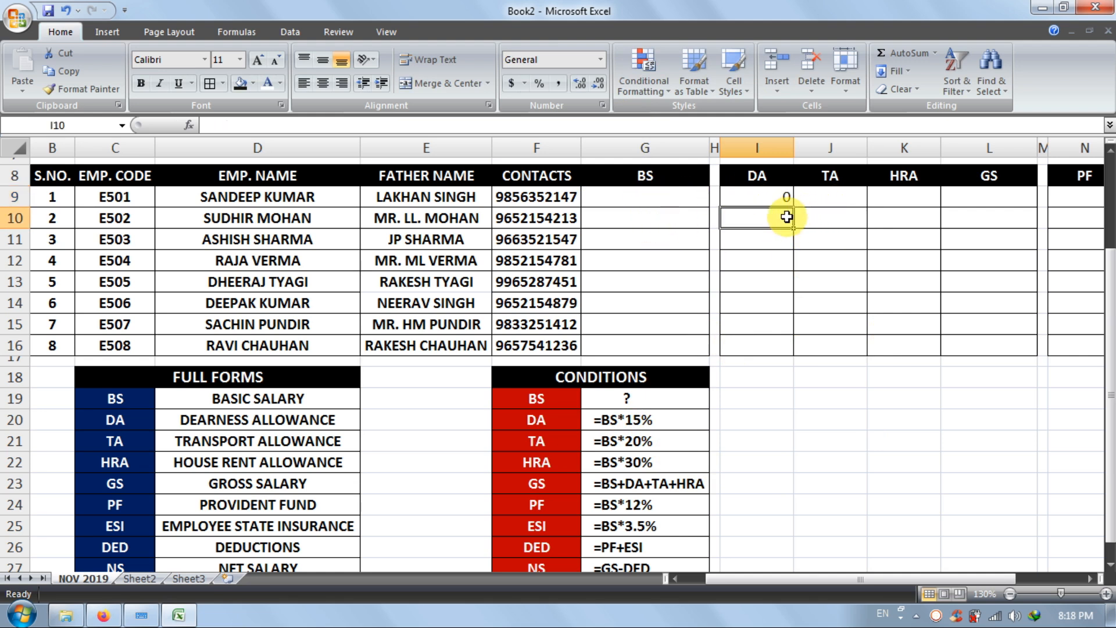
text(=)
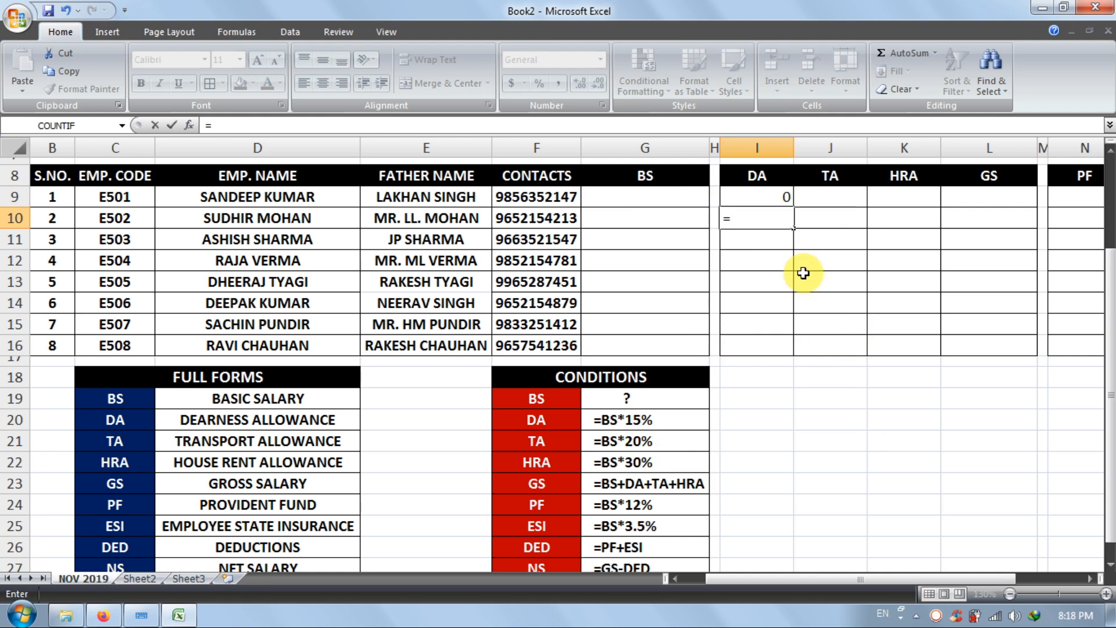
click(689, 224)
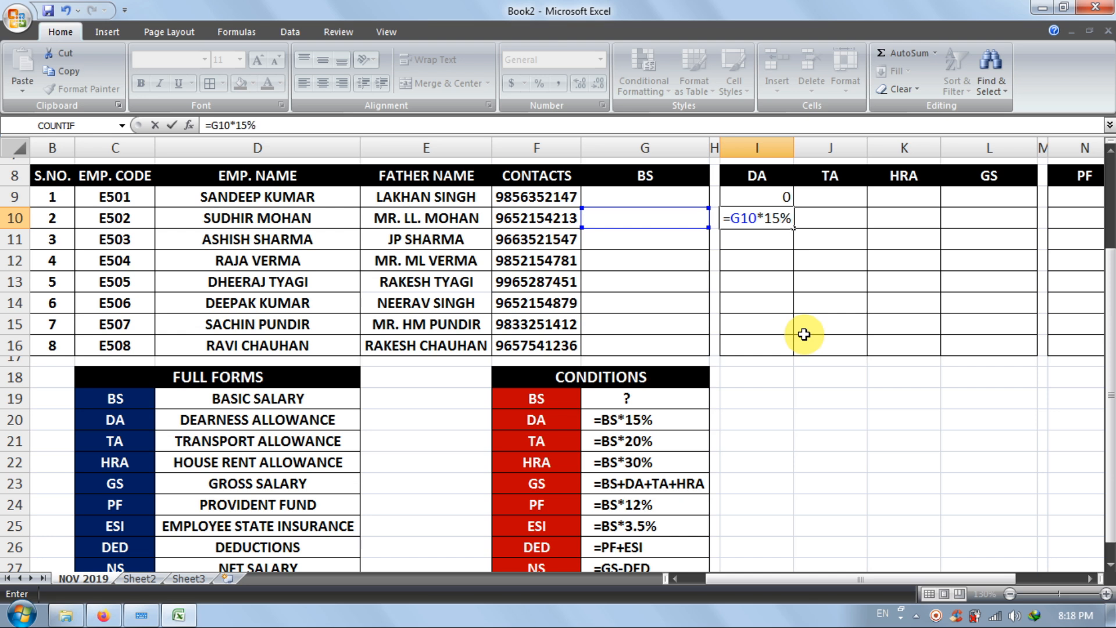
key(Return)
- Fill the DA formula from cell I9 down through I16 for all the employees
click(768, 201)
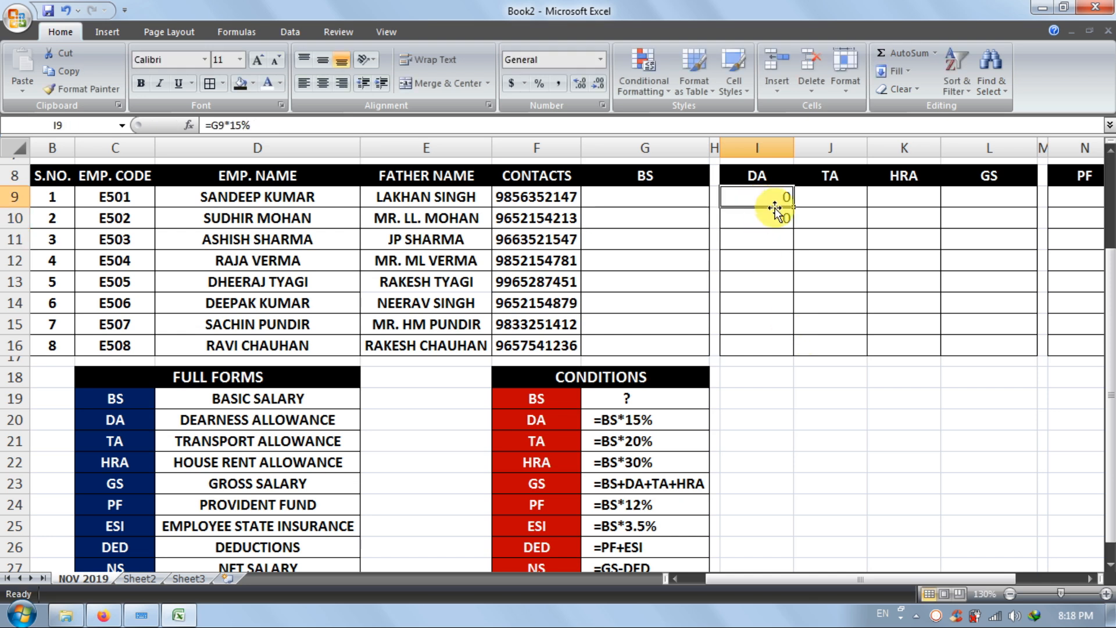
drag(794, 207, 792, 351)
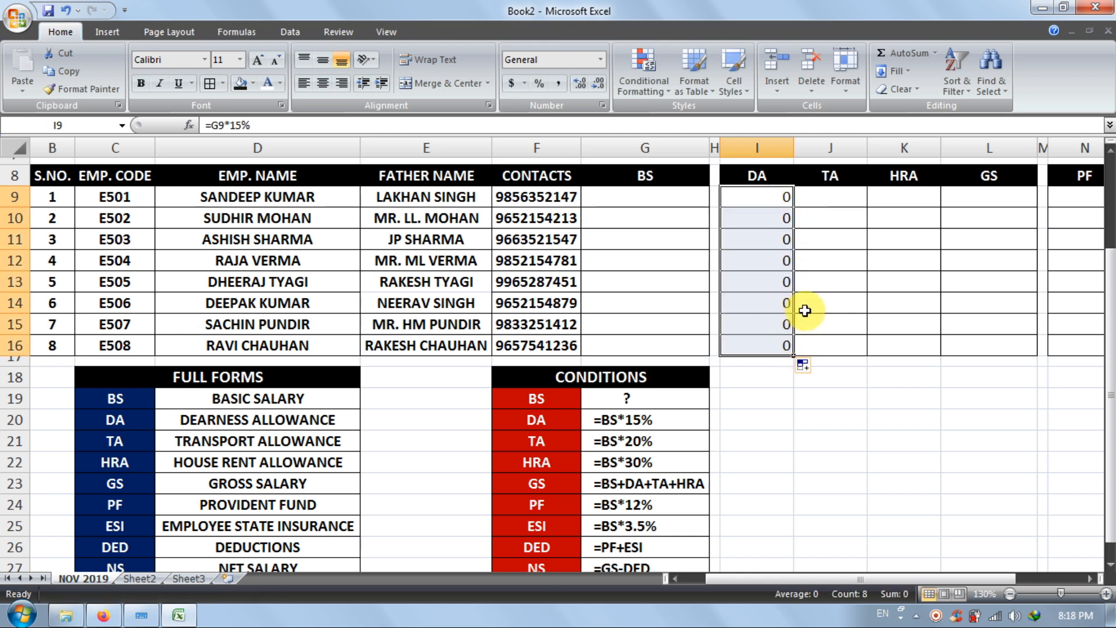
- Enter the TA formula =G9*20% in cell J9 and fill it down through J16
click(847, 193)
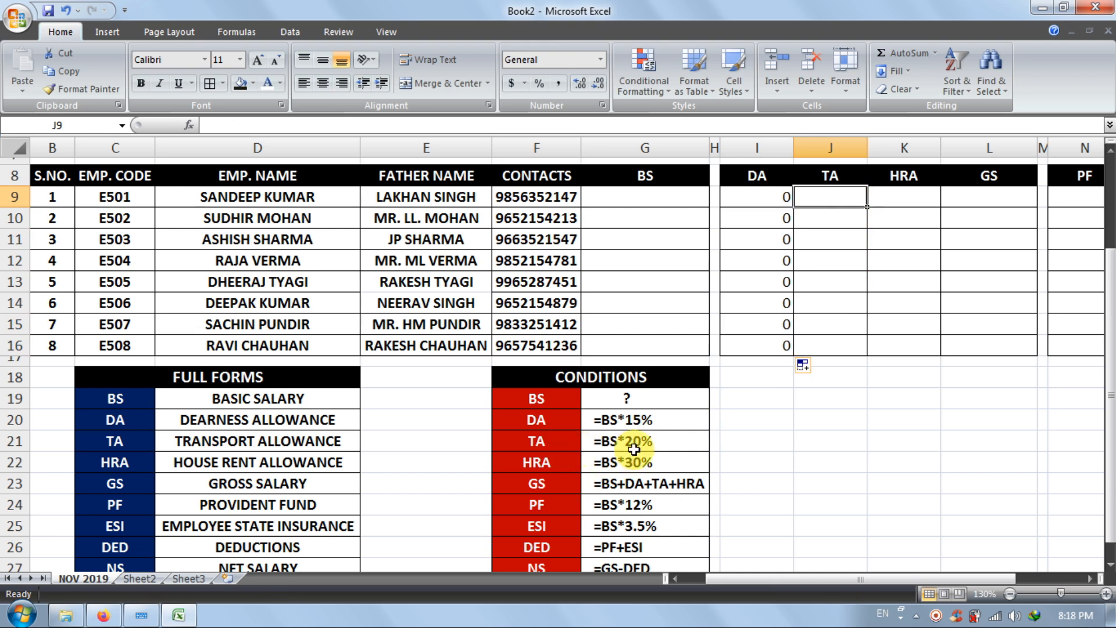
text(=)
click(653, 206)
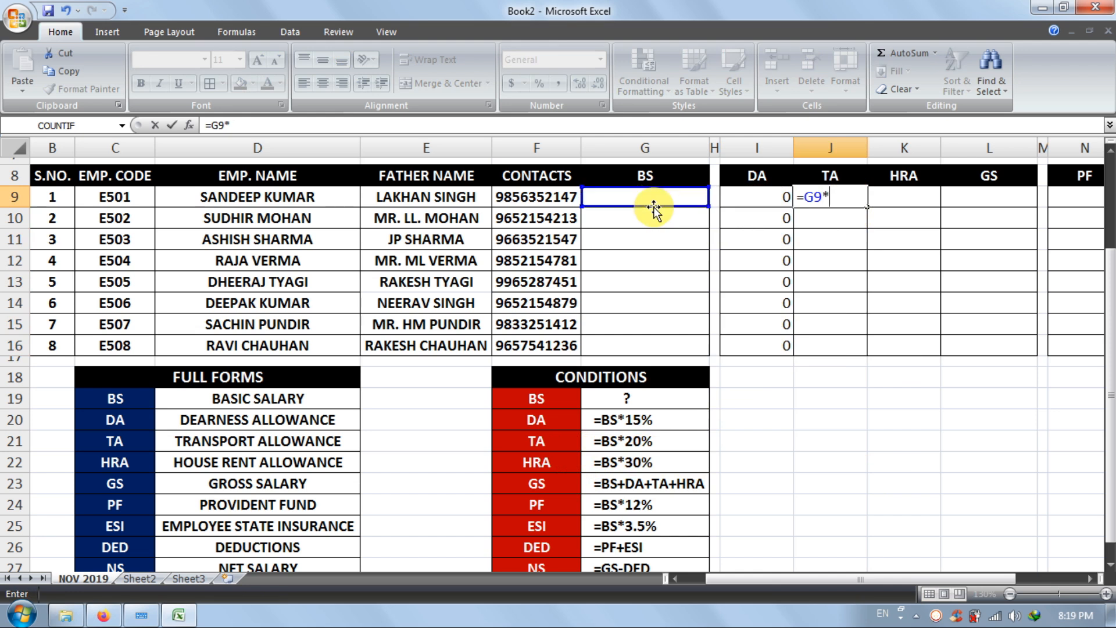
text(*20%)
key(Return)
click(857, 203)
drag(862, 204, 865, 352)
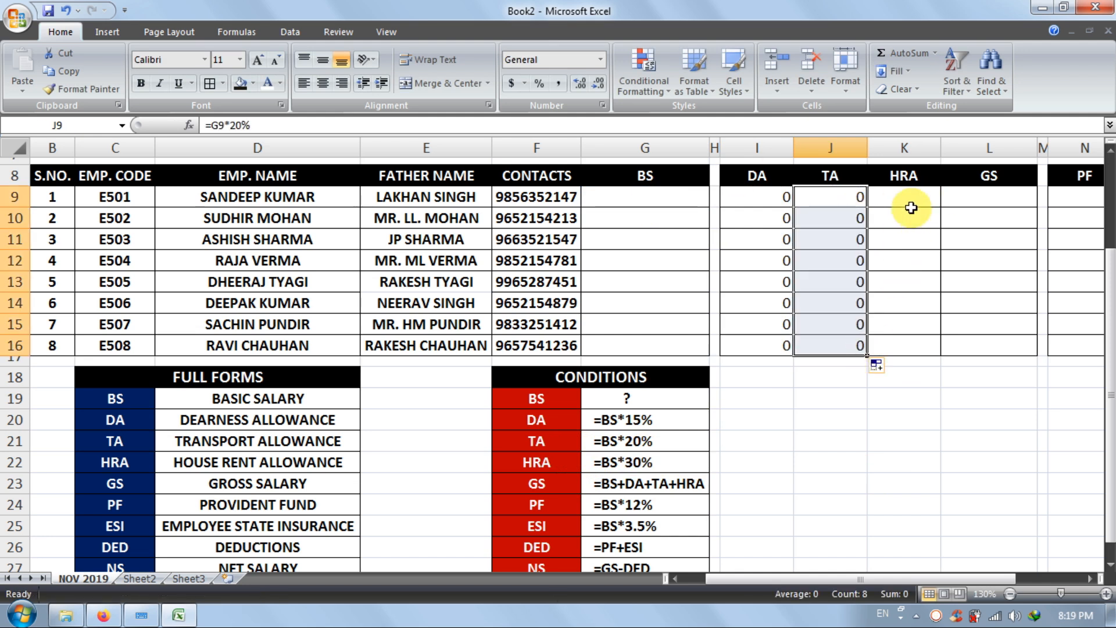
- Enter the HRA formula =G9*30% in cell K9 and fill it down through K16
click(914, 200)
text(=)
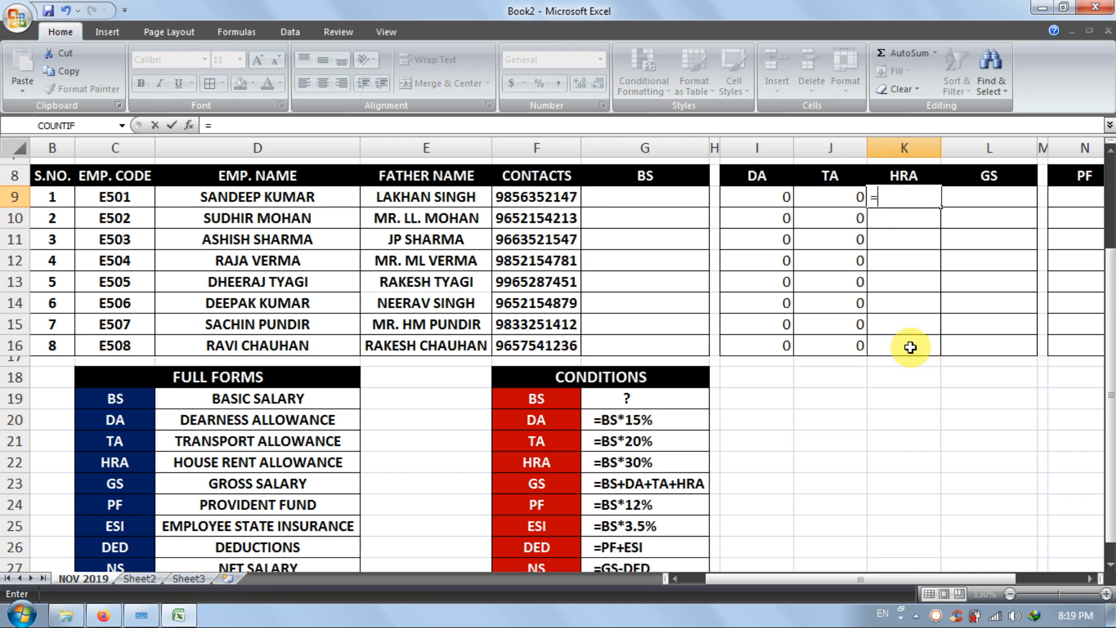
click(677, 203)
text(*)
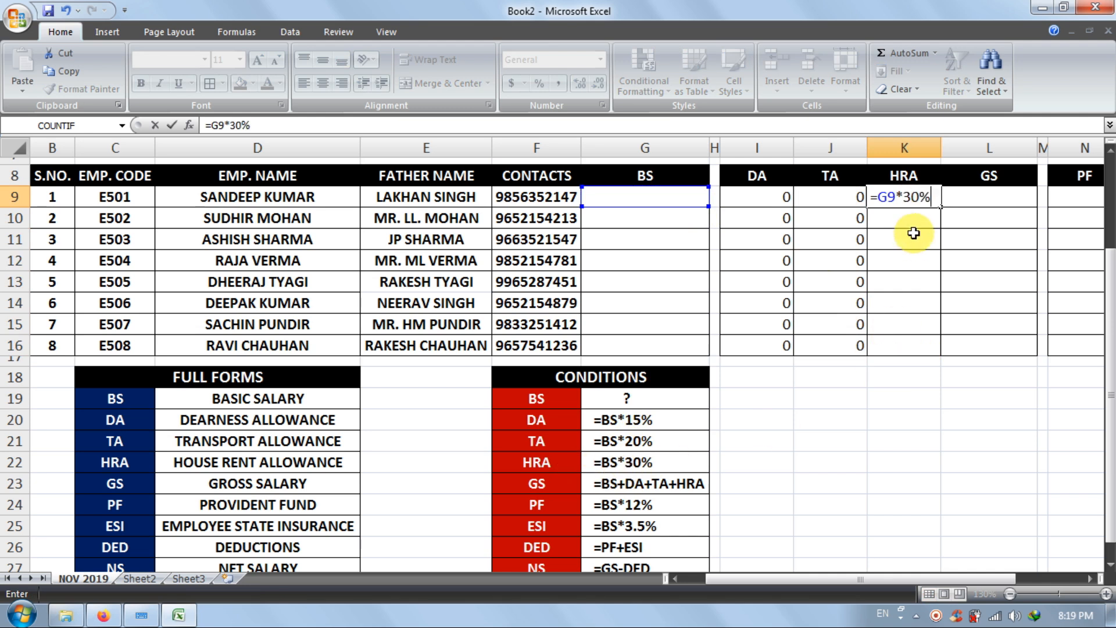
text(30%)
key(Return)
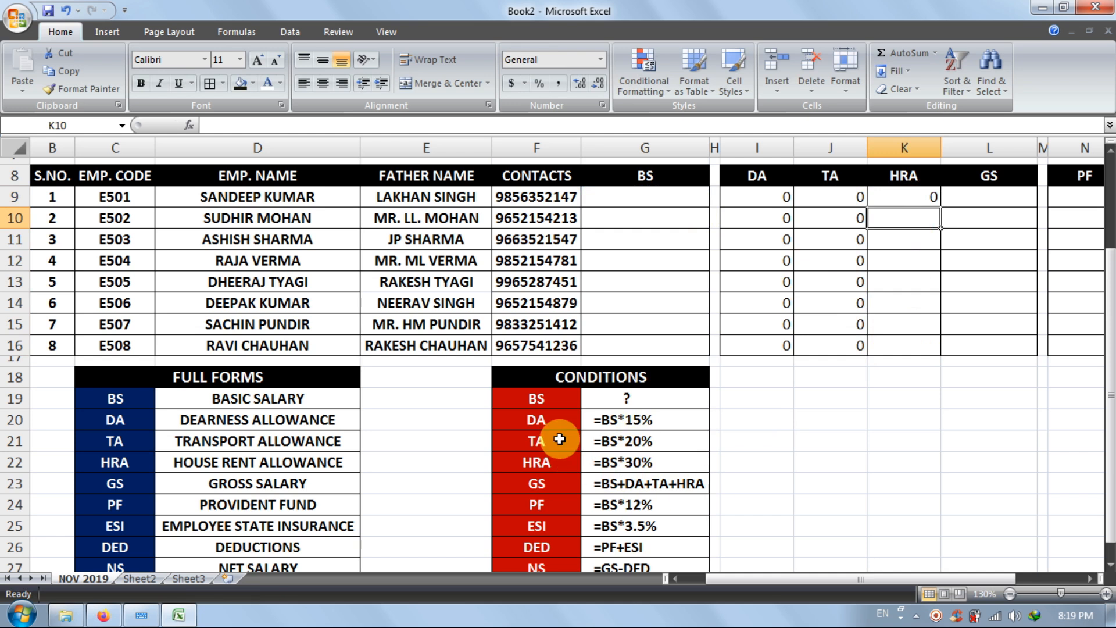
click(532, 425)
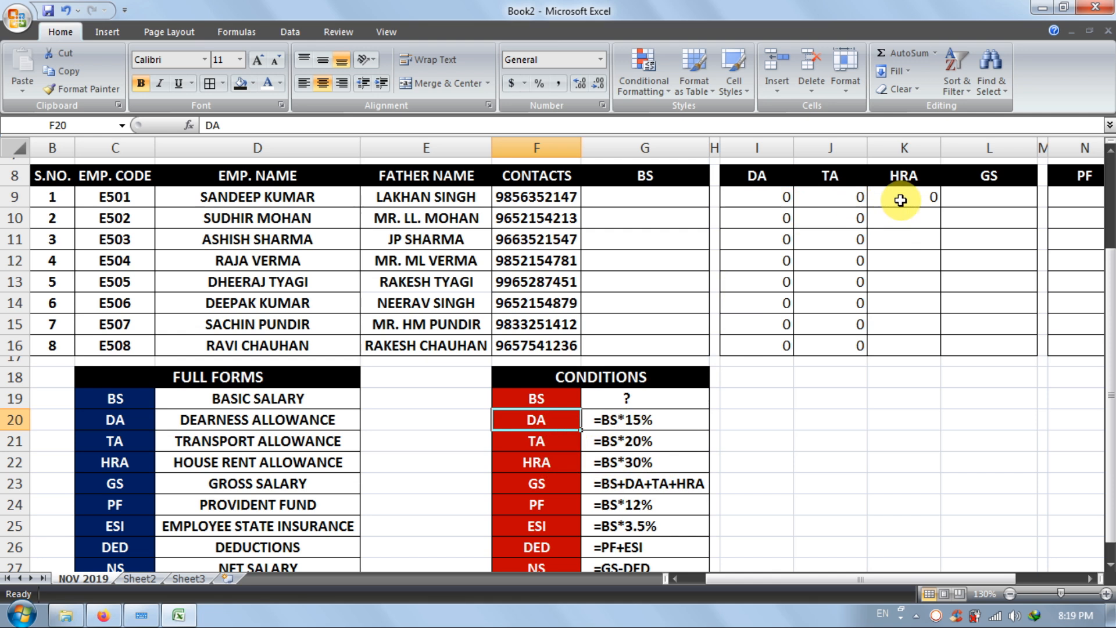
click(933, 200)
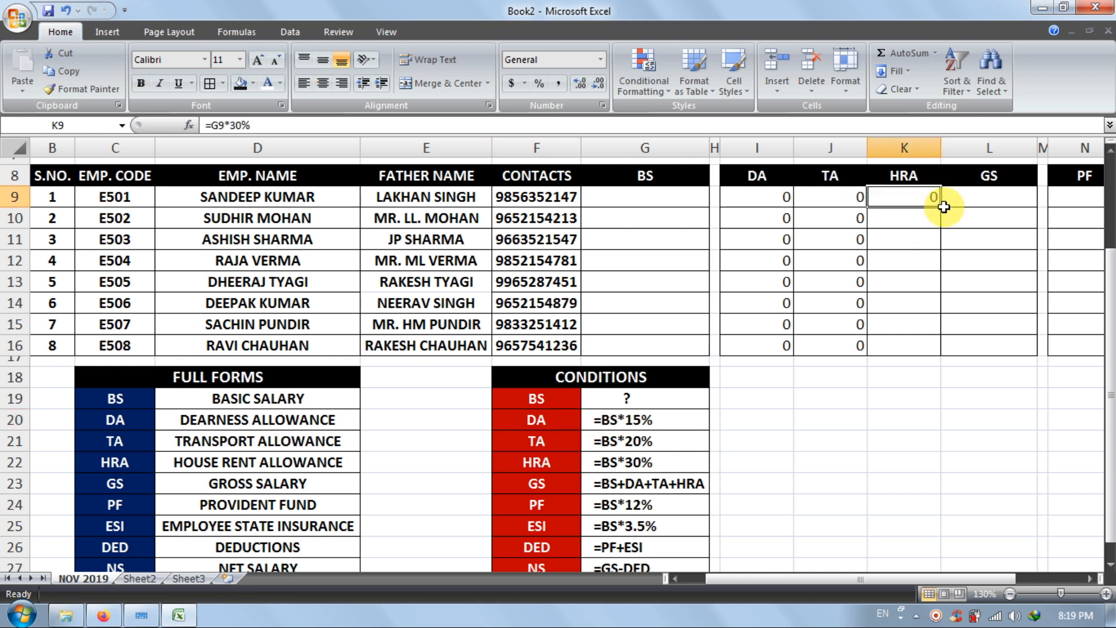
drag(944, 208, 943, 351)
- Enter the gross salary formula =G9+I9+J9+K9 in cell L9 and fill it down through L16
click(1019, 195)
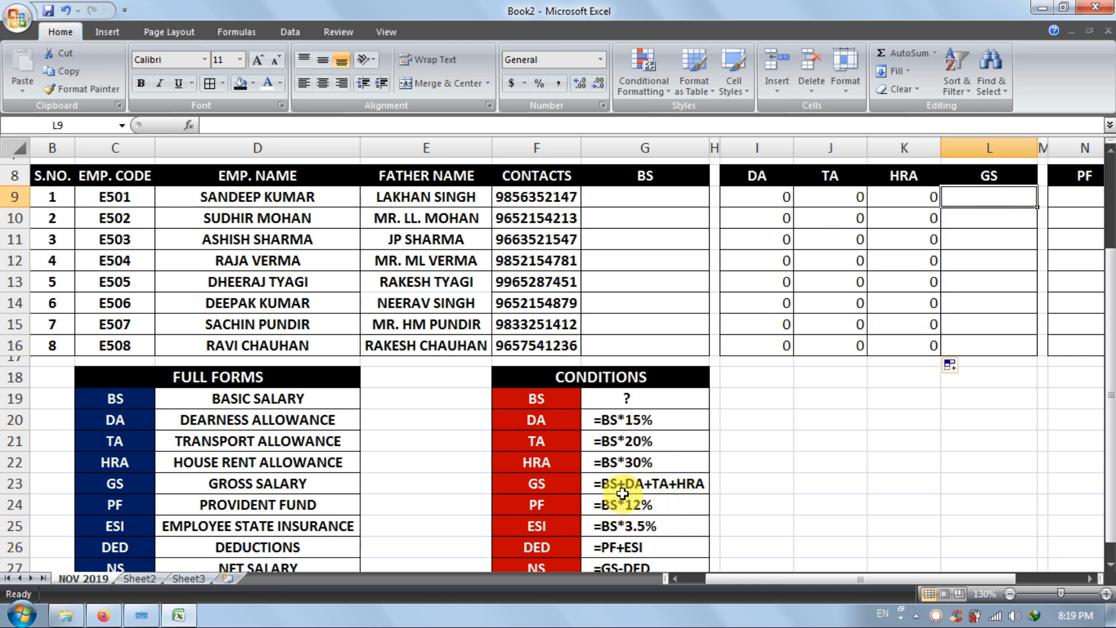
text(=)
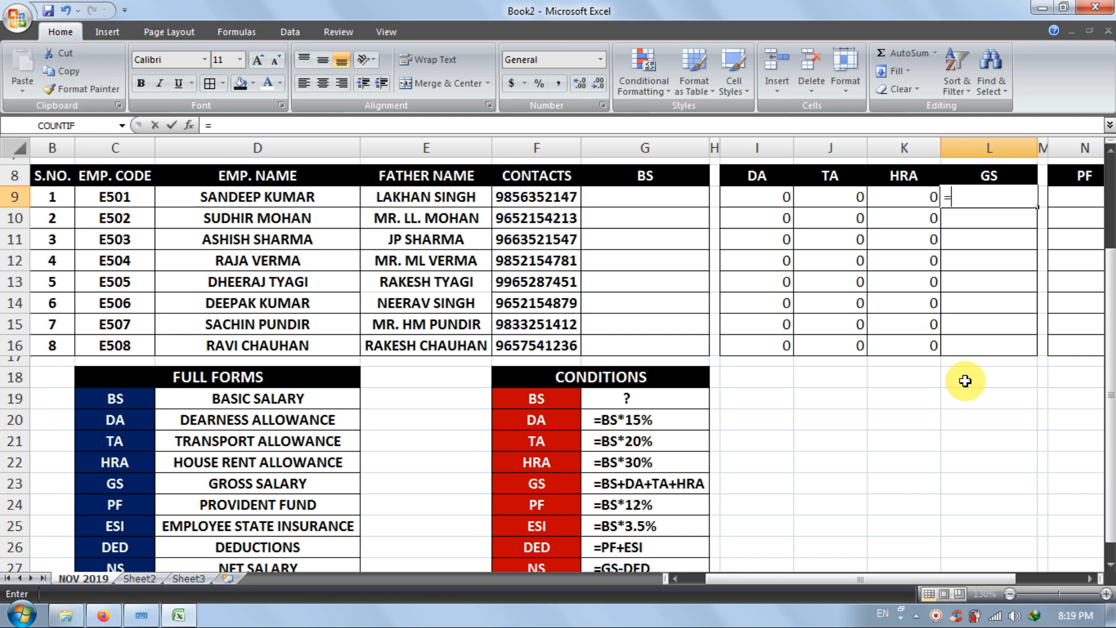
click(676, 202)
text(+)
click(757, 196)
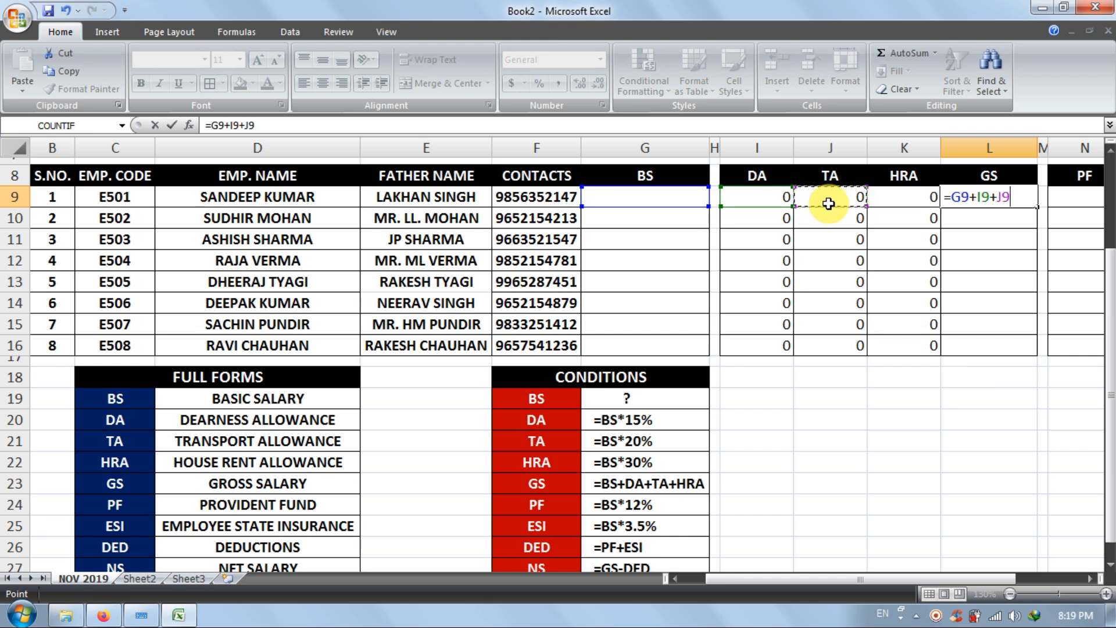
click(895, 199)
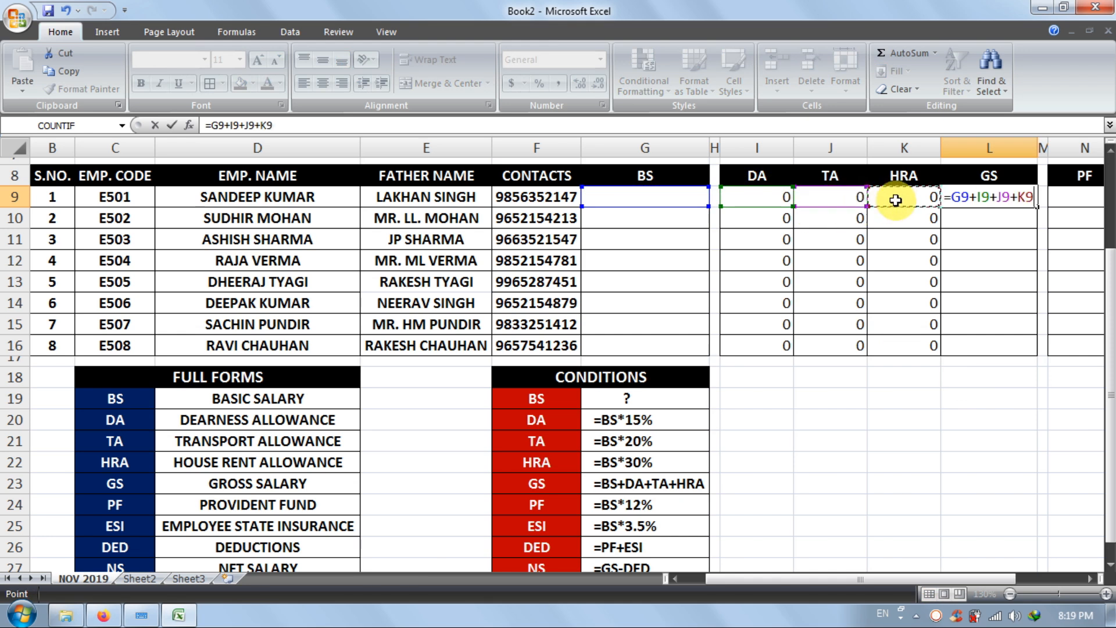
key(Return)
click(982, 200)
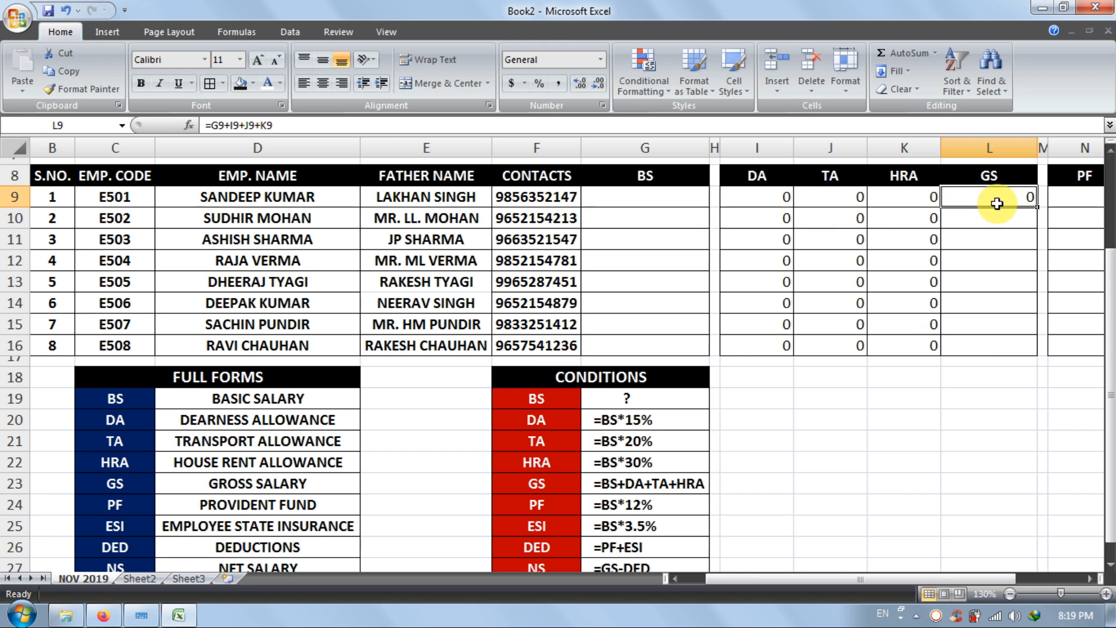
drag(1032, 205, 1031, 347)
- Enter the formula =G9*12% in cell N9 to calculate the first employee's PF
drag(936, 578, 996, 583)
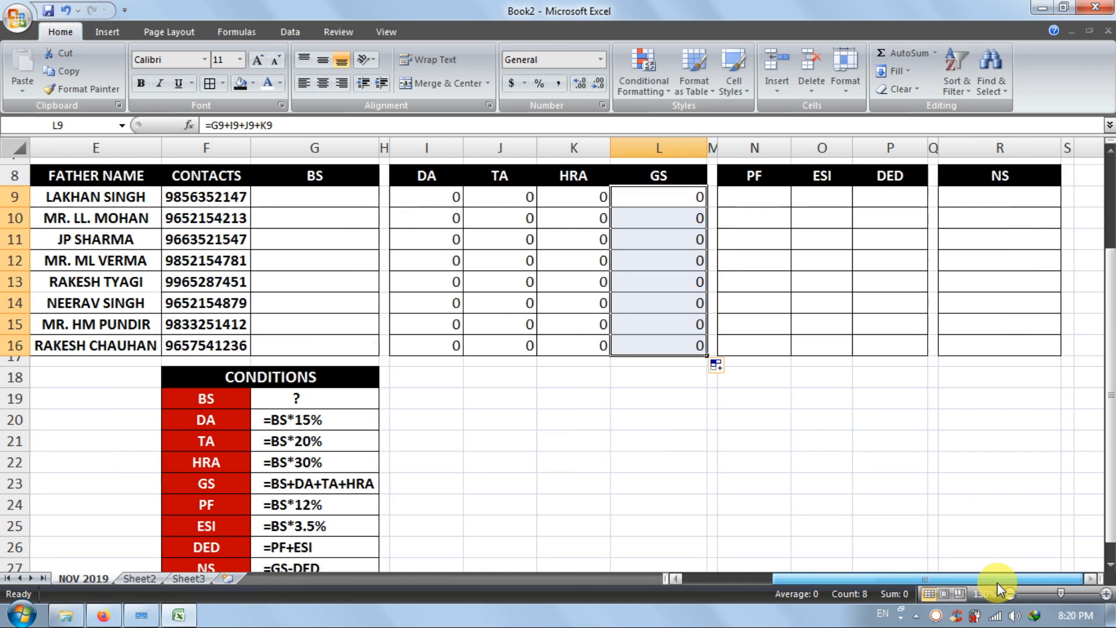
click(758, 195)
click(802, 197)
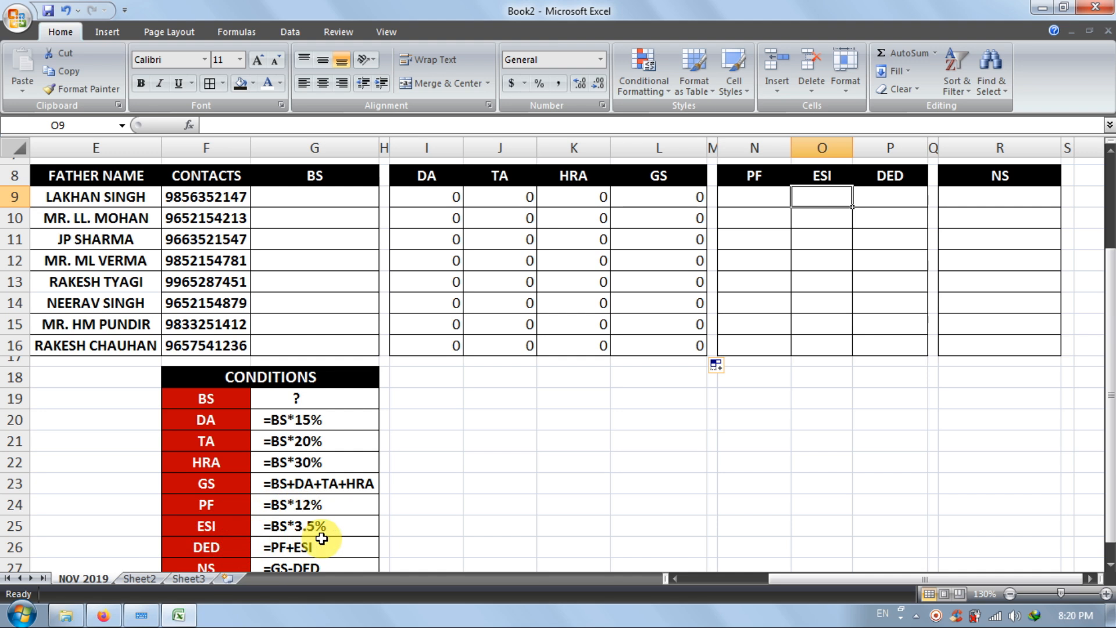
click(763, 200)
text(=)
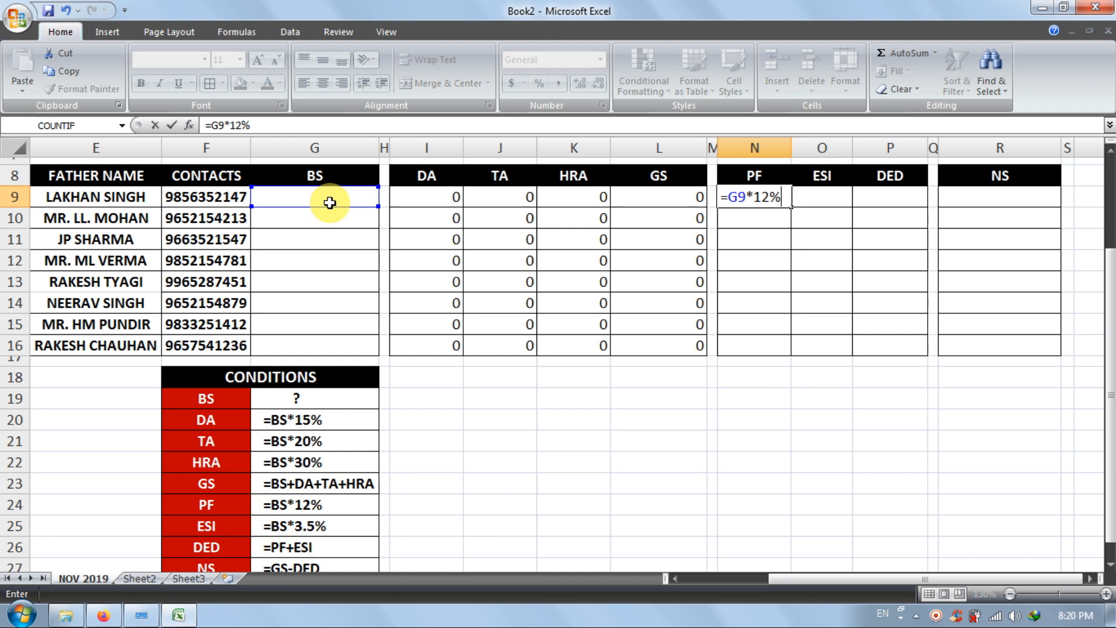
text(*12%)
key(Return)
- Enter the formula =G9*3.2% in cell O9 to calculate the first employee's ESI
click(808, 191)
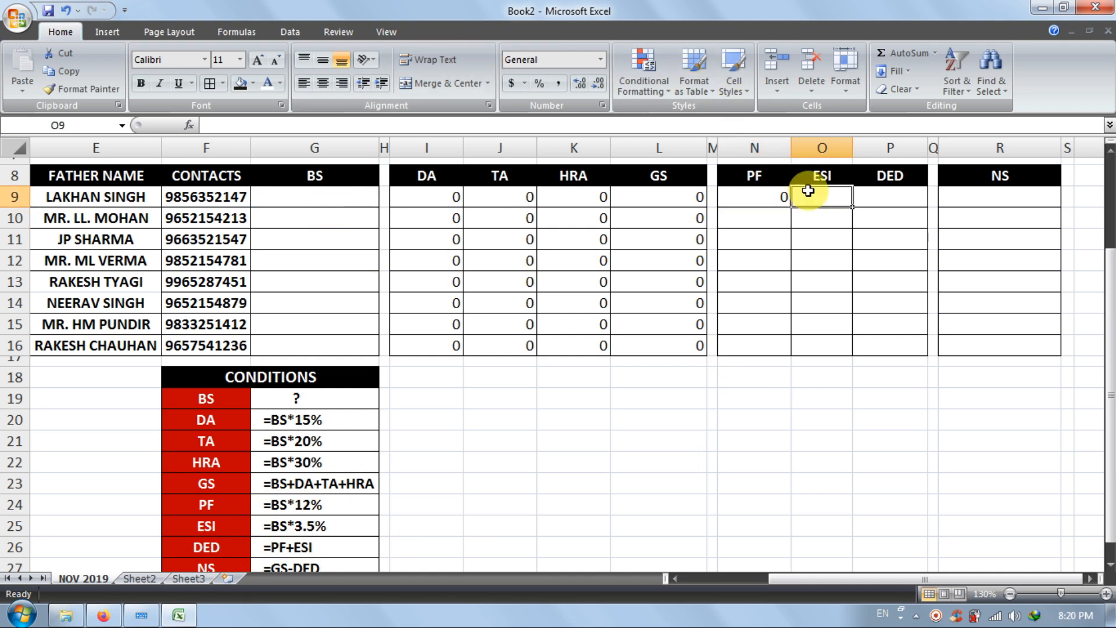
text(=)
click(361, 203)
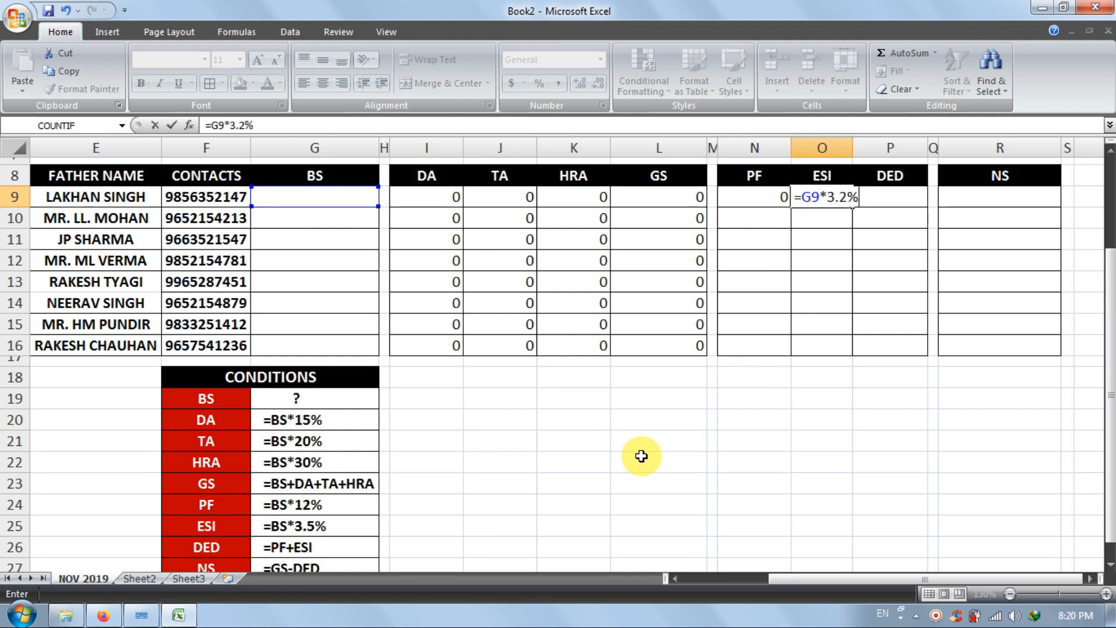
key(Return)
- Fill the PF and ESI formulas in N9:O9 down together through row 16
click(784, 193)
drag(784, 194, 852, 350)
click(797, 463)
- Review the first employee's DA, TA, HRA, PF and ESI formulas in row 9
click(439, 190)
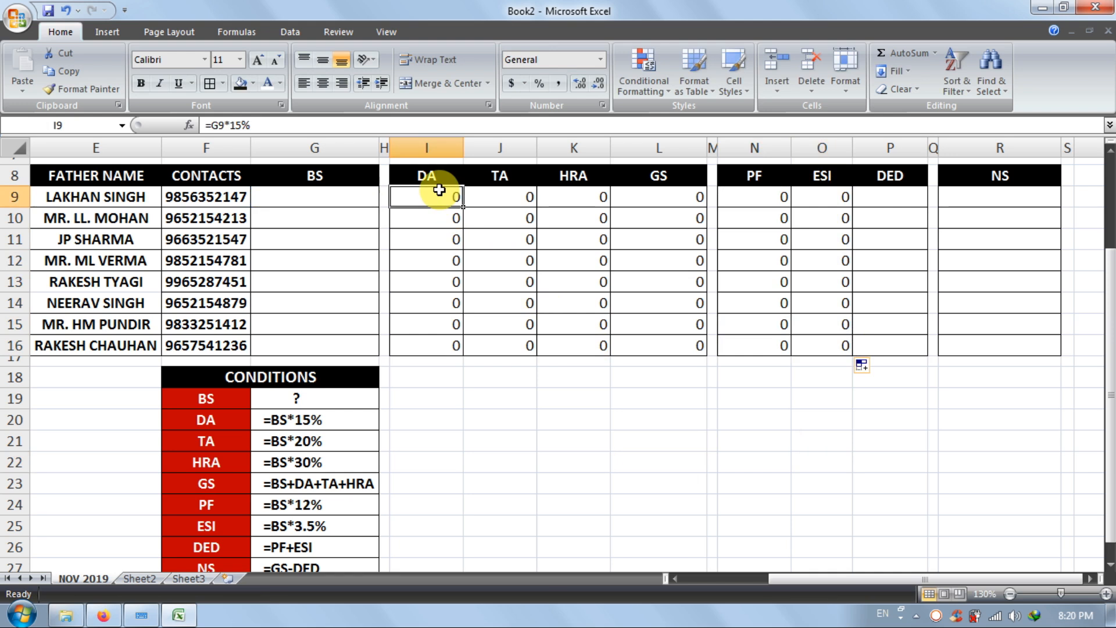
click(522, 197)
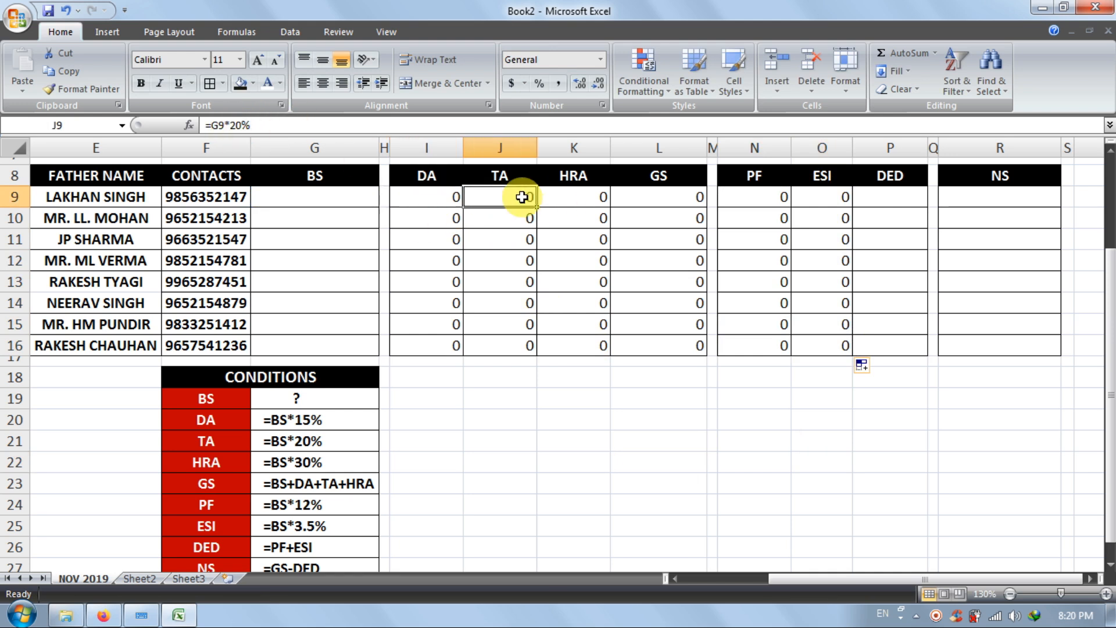
click(540, 196)
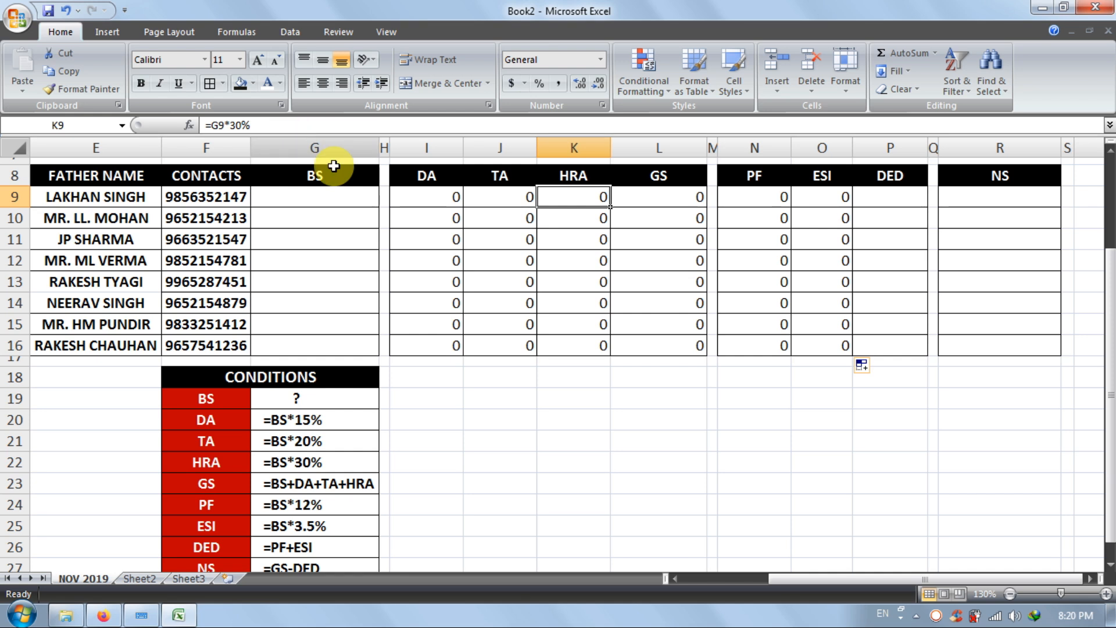
click(913, 198)
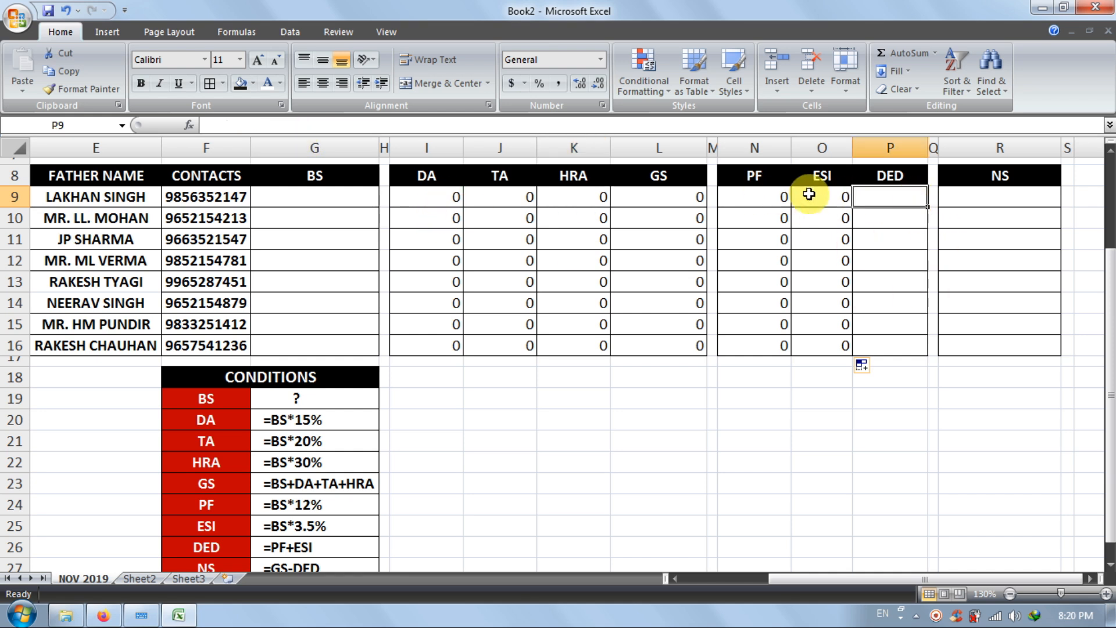
click(766, 197)
click(809, 203)
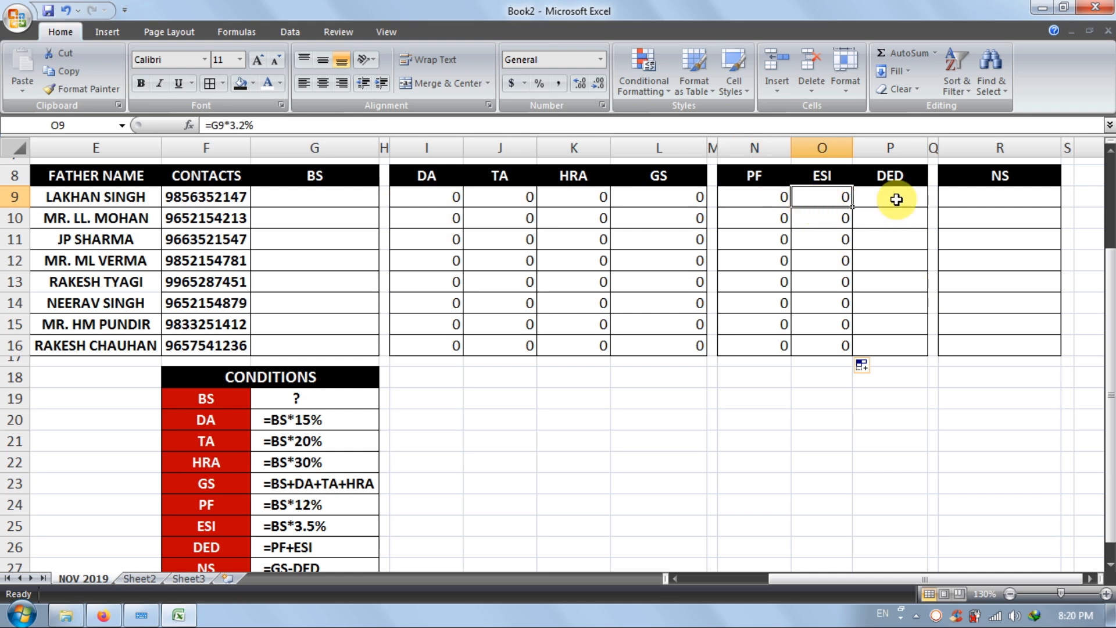
- Enter a DED formula in cell P9 adding PF in N9 and ESI in O9, and fill it down through P16
click(876, 198)
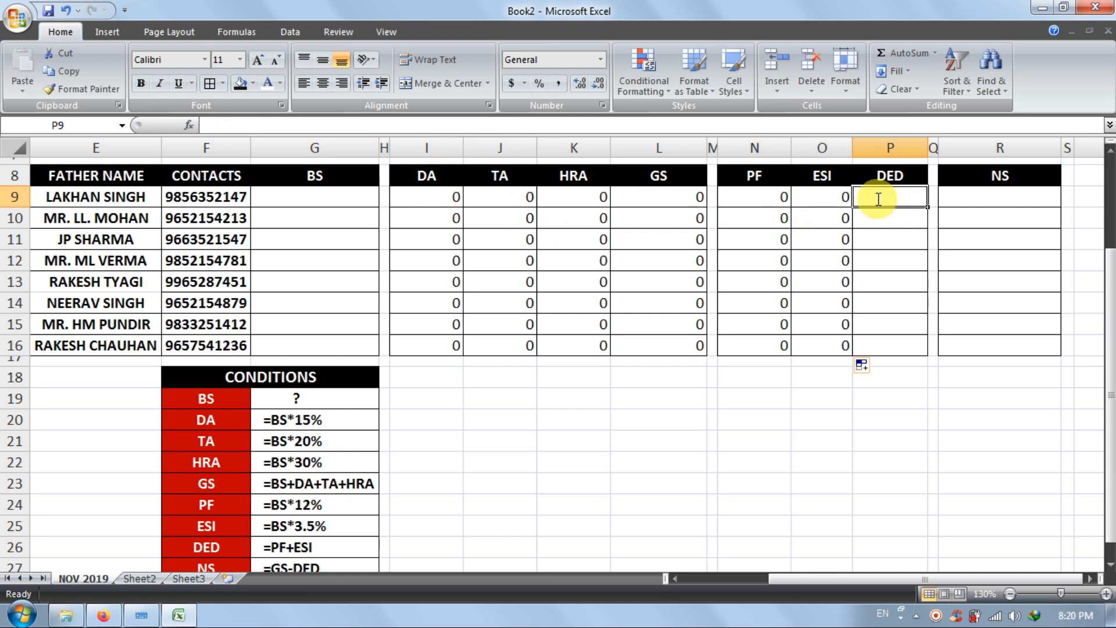
text(=)
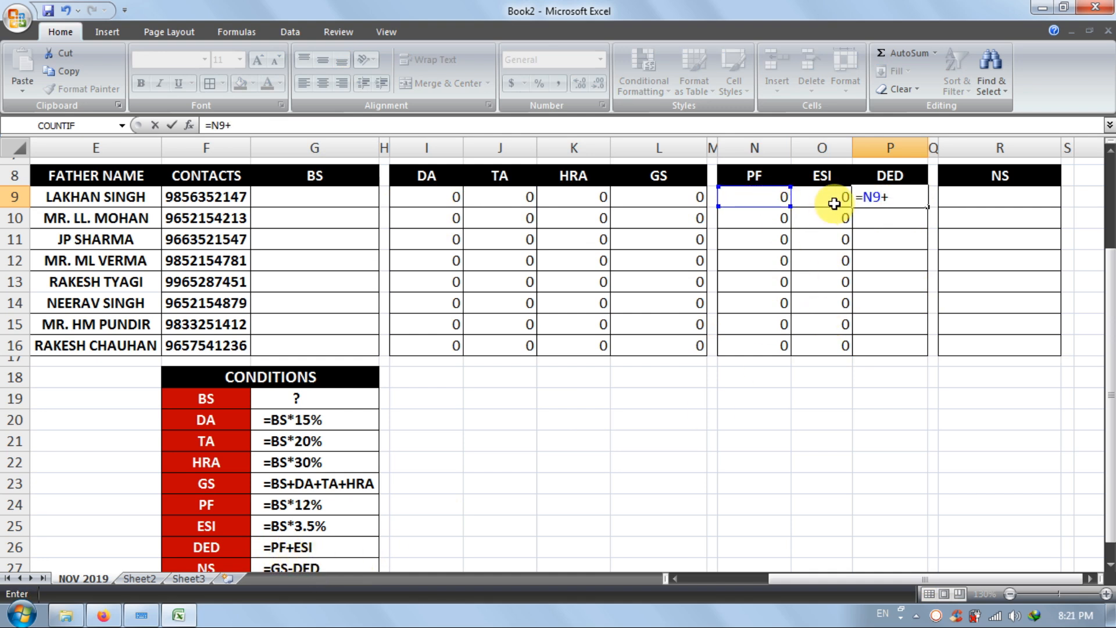
key(Return)
click(910, 198)
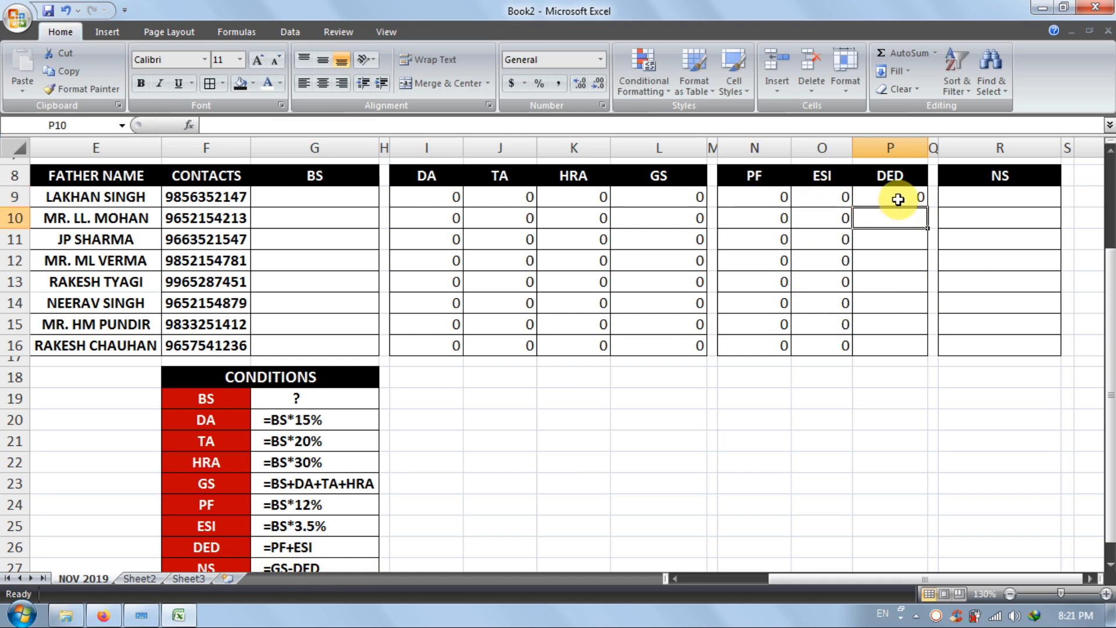
drag(928, 208, 926, 347)
- Enter the formula =L9-P9 in cell R9 to calculate the first employee's net salary from gross salary and deductions
click(1014, 204)
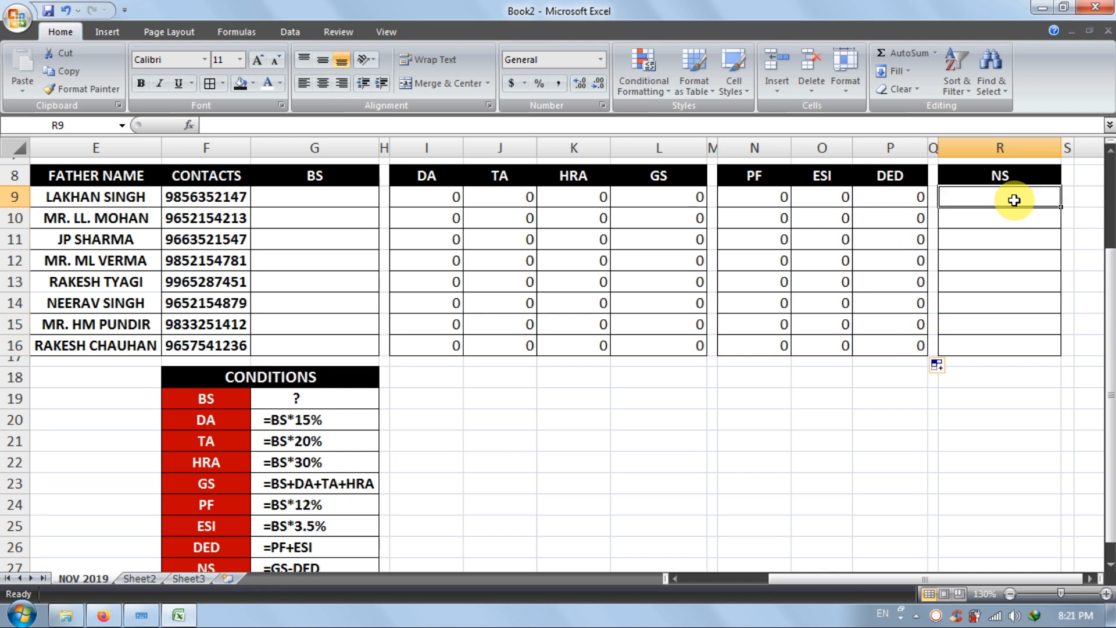
text(=)
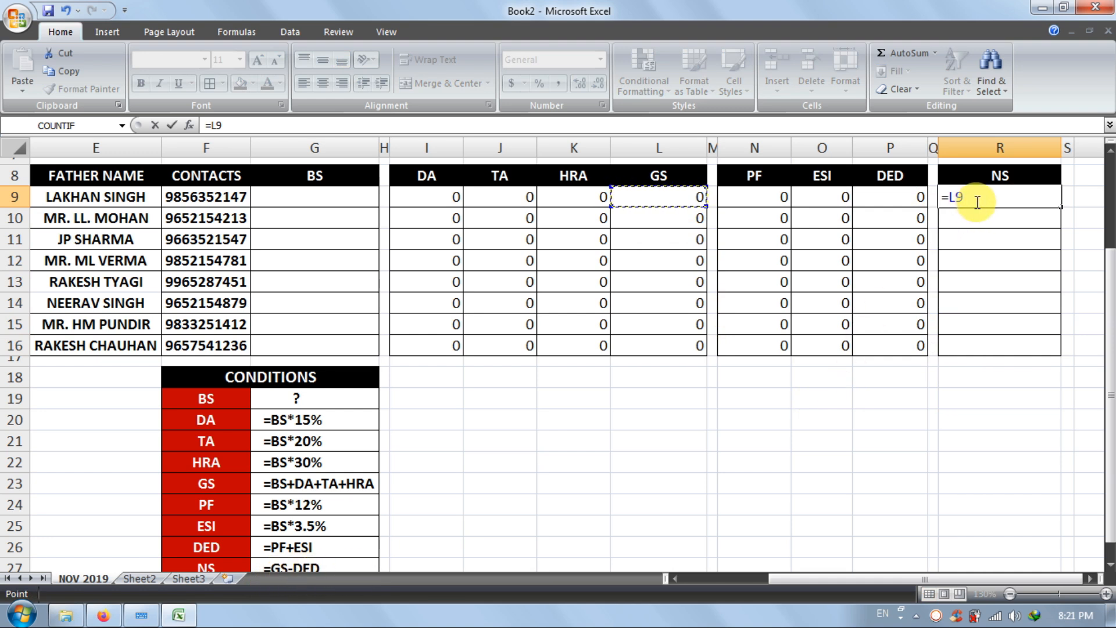
click(914, 199)
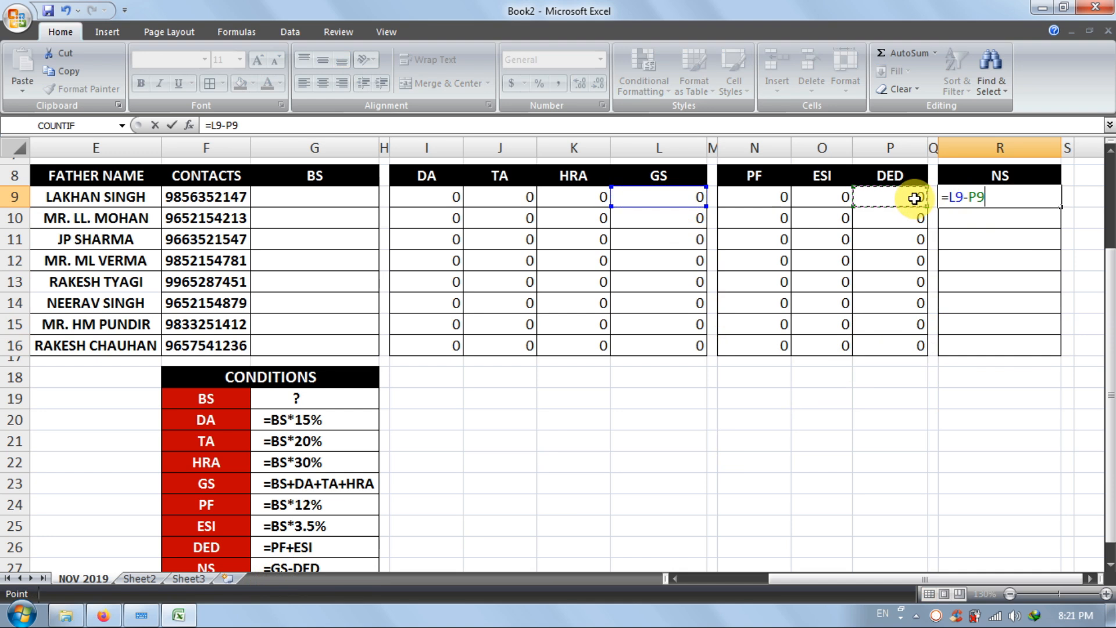
key(Return)
key(Up)
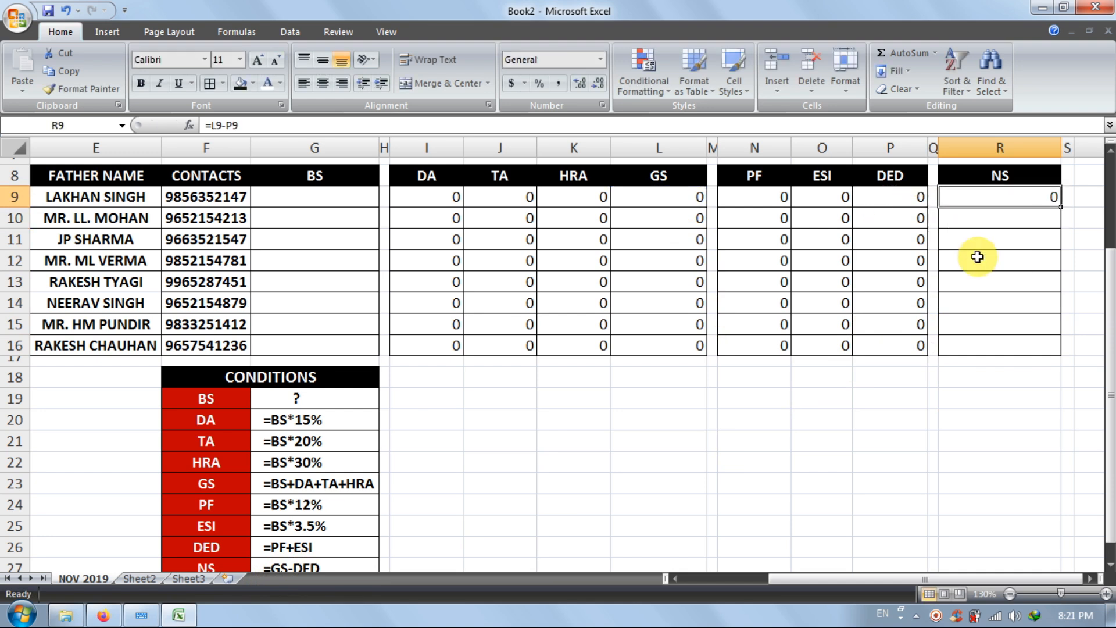
- Re-enter the net salary formula =L9-P9 in cell R9 and fill it down through R16
text(=)
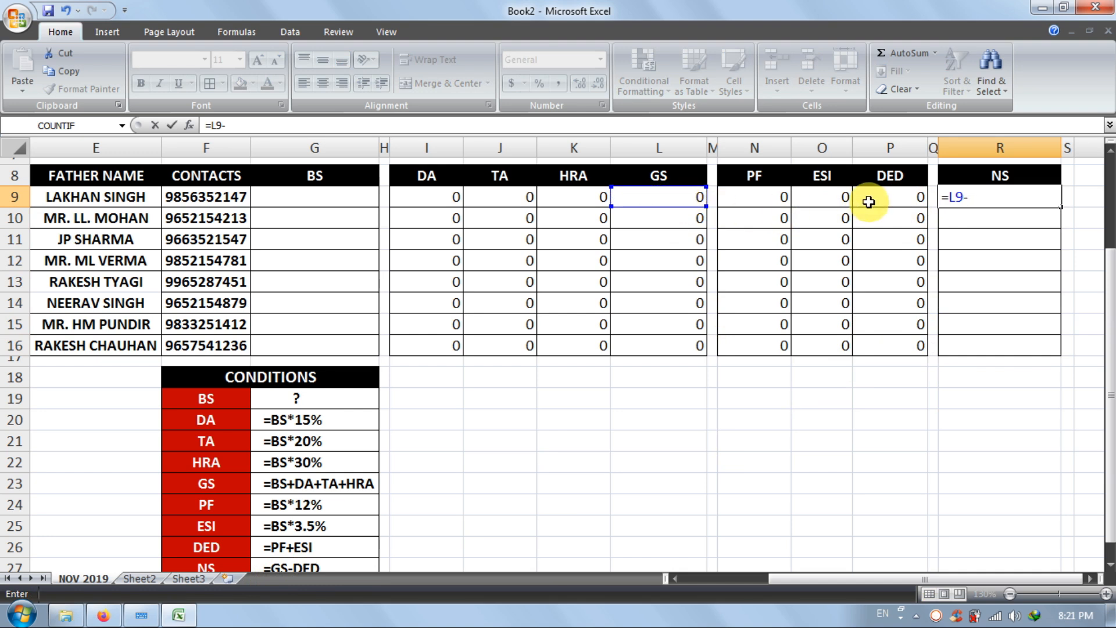
key(Return)
key(Up)
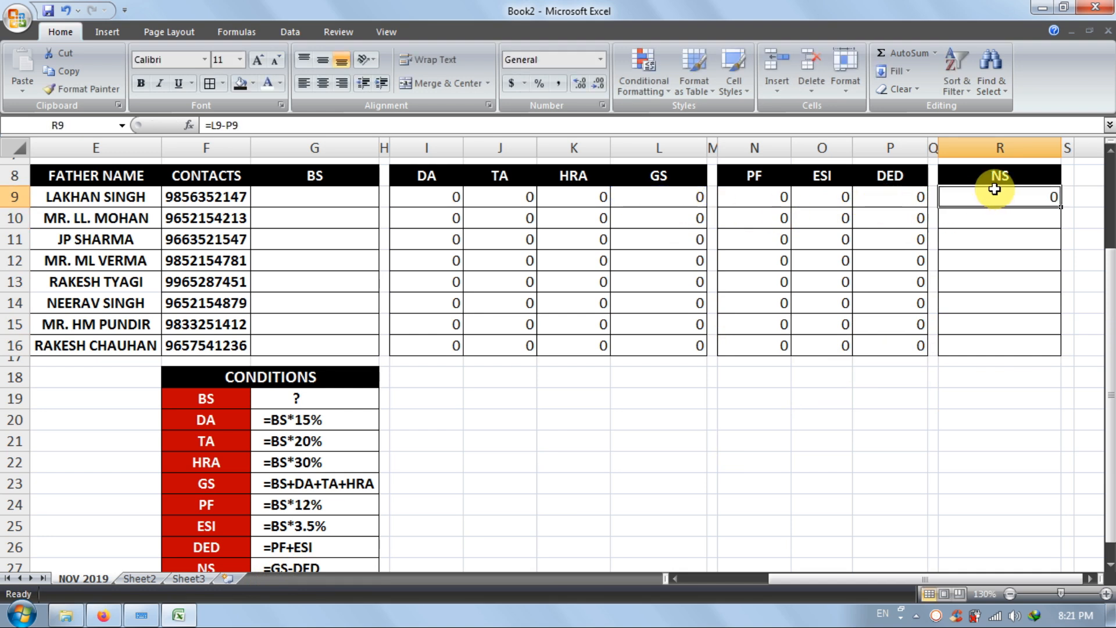
drag(1060, 207, 1066, 352)
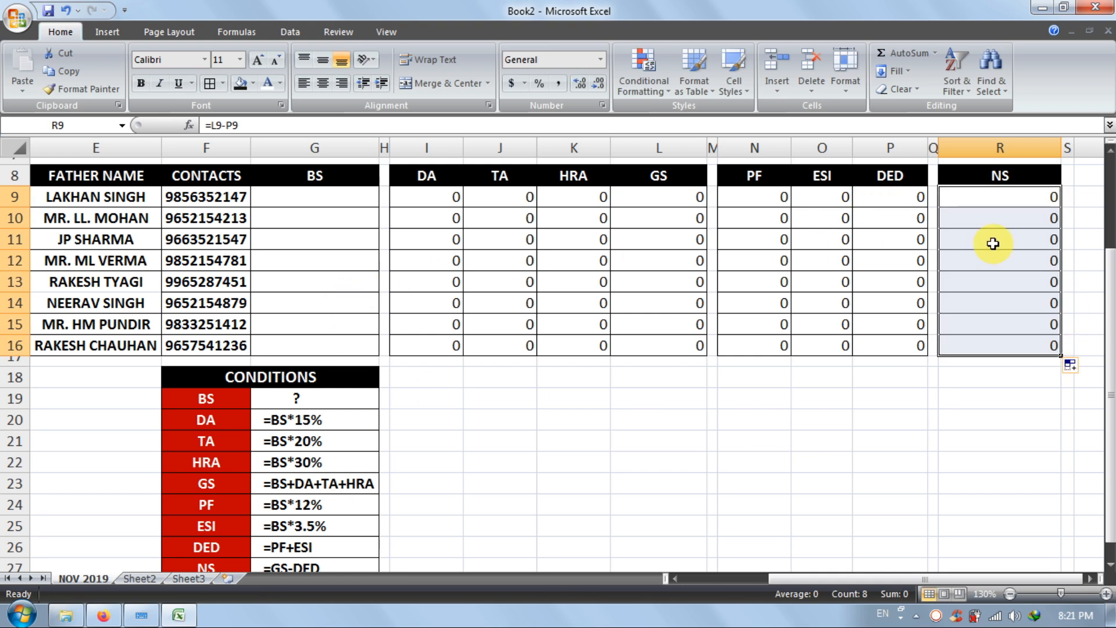
click(849, 503)
- Enter trial basic pay amounts of 500 in G9 and 350 in G10, and clear both cells again
drag(850, 576, 787, 581)
drag(1110, 380, 1111, 333)
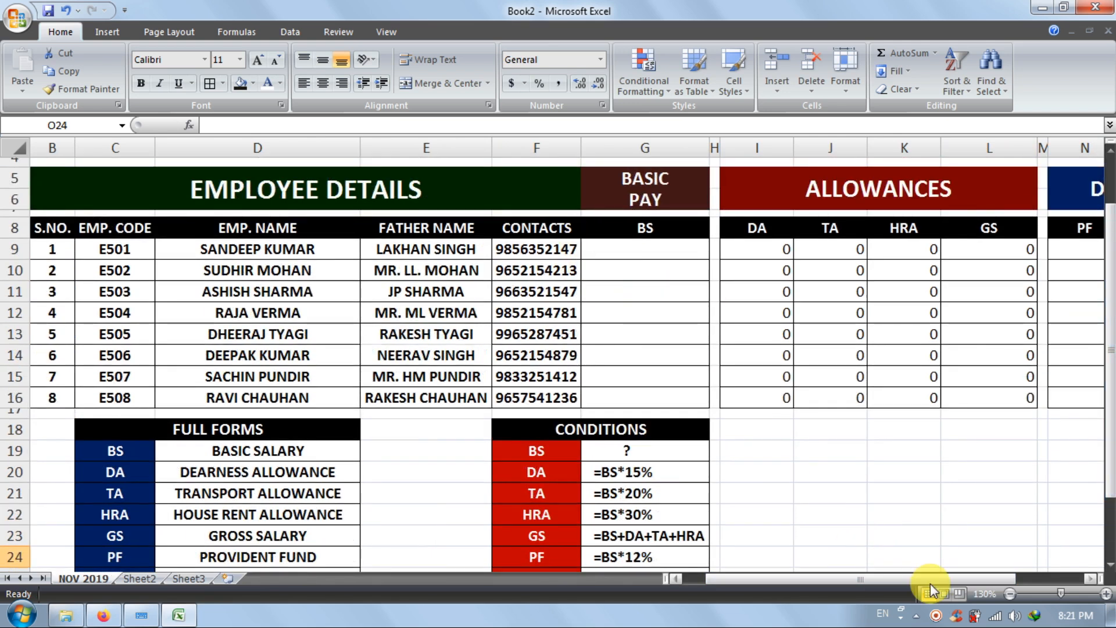
click(1010, 594)
click(1010, 594)
click(1010, 594)
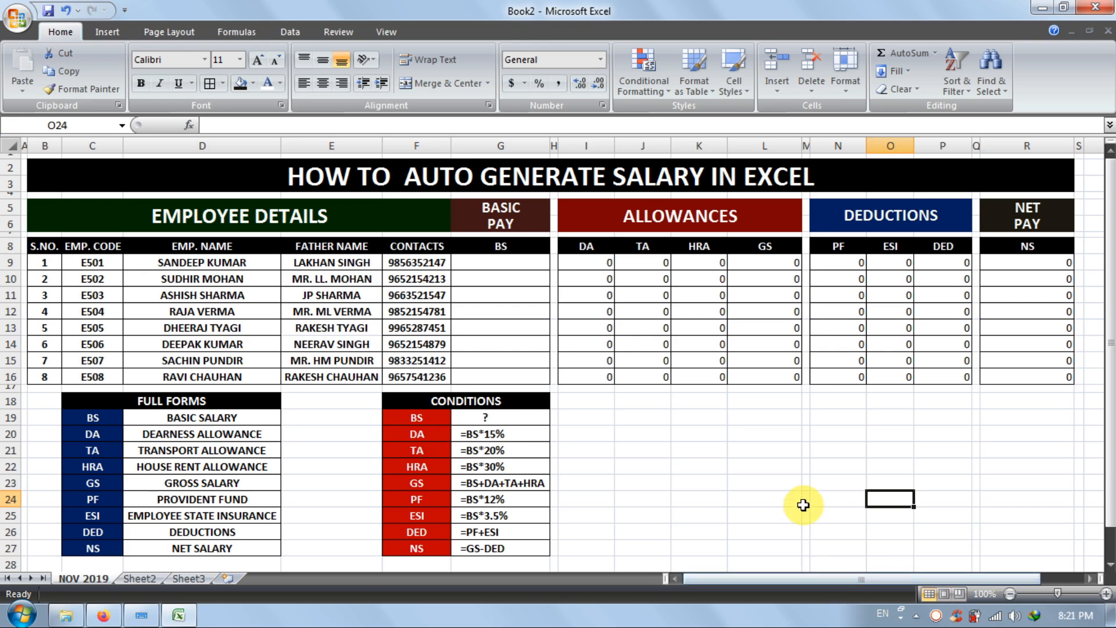
click(721, 480)
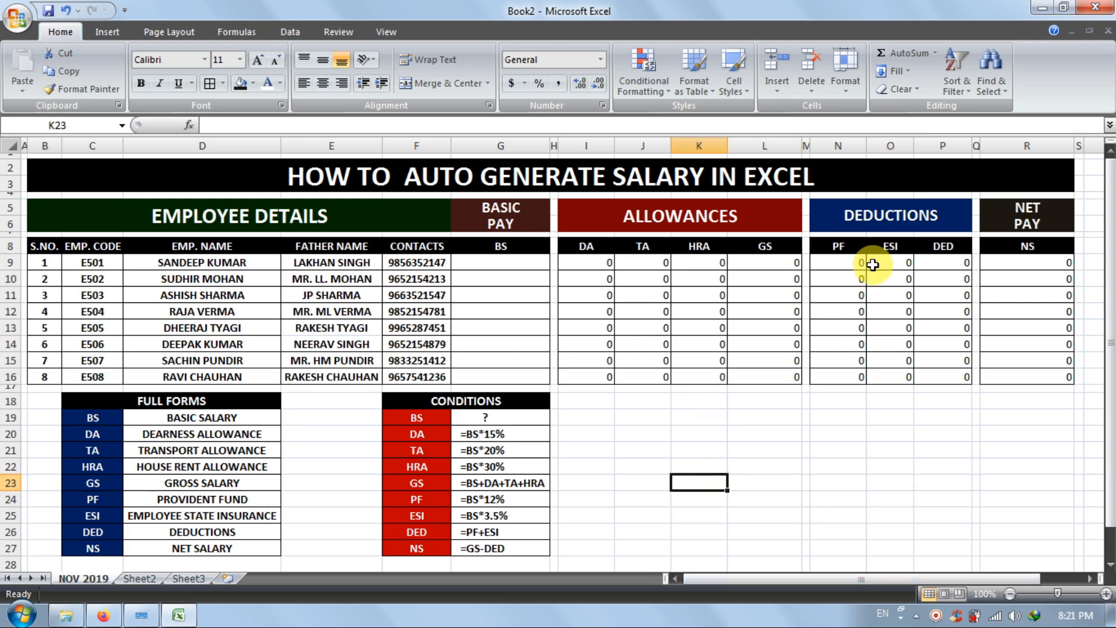
click(497, 263)
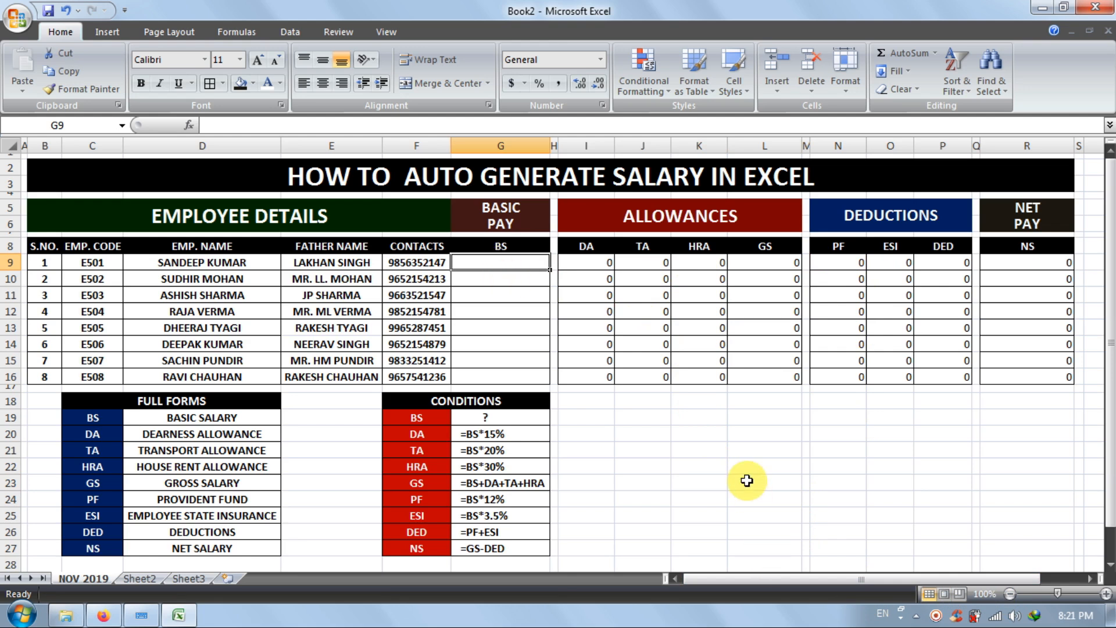
text(500)
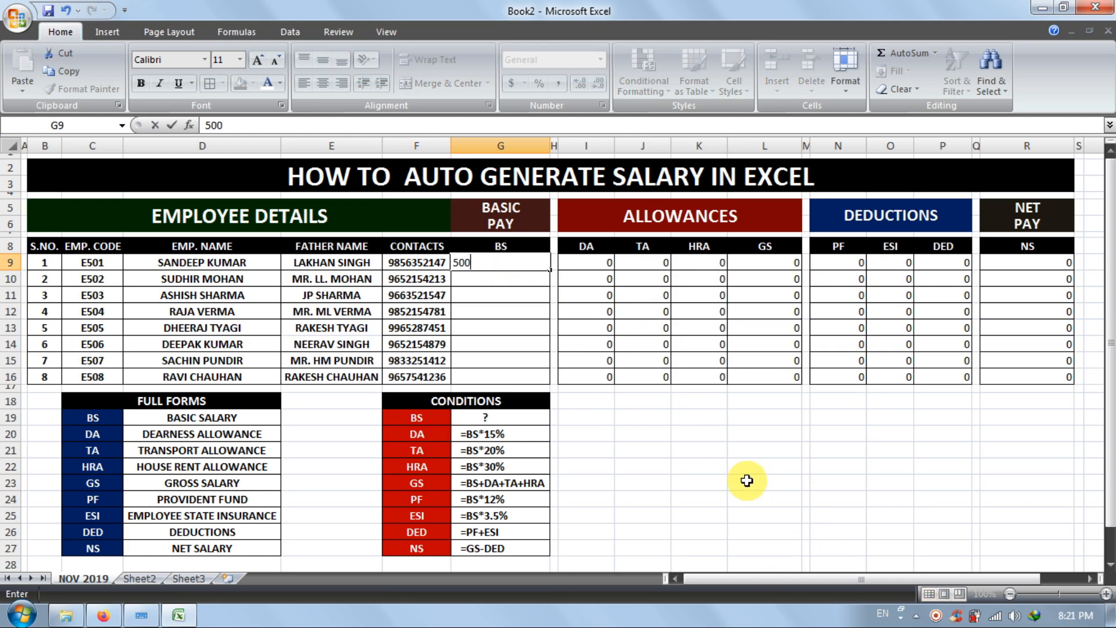
key(Return)
text(3)
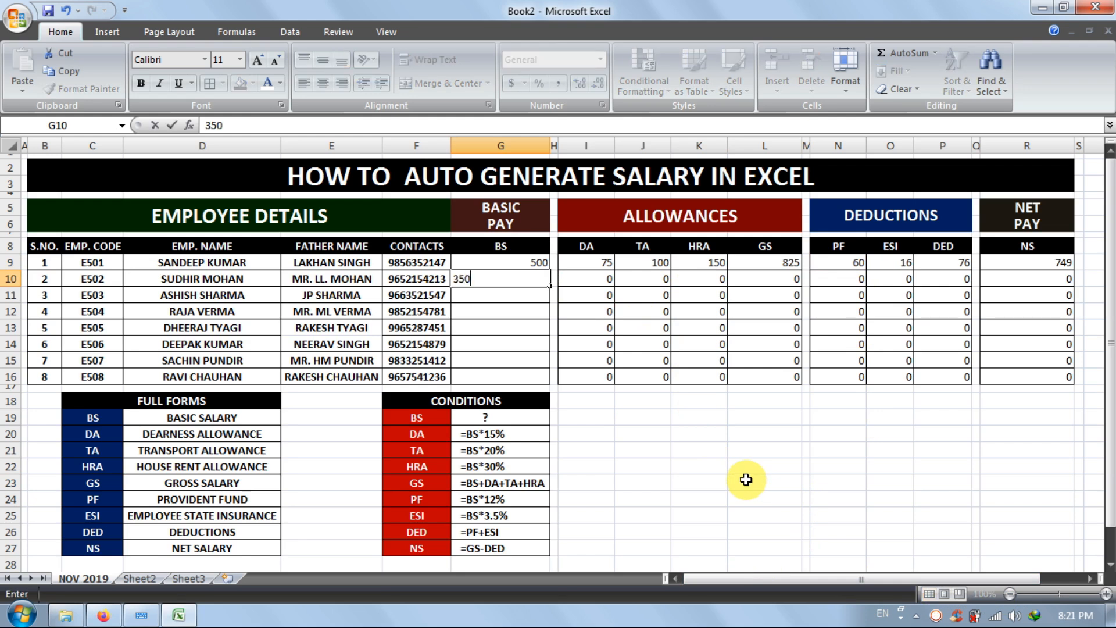
text(50)
key(Return)
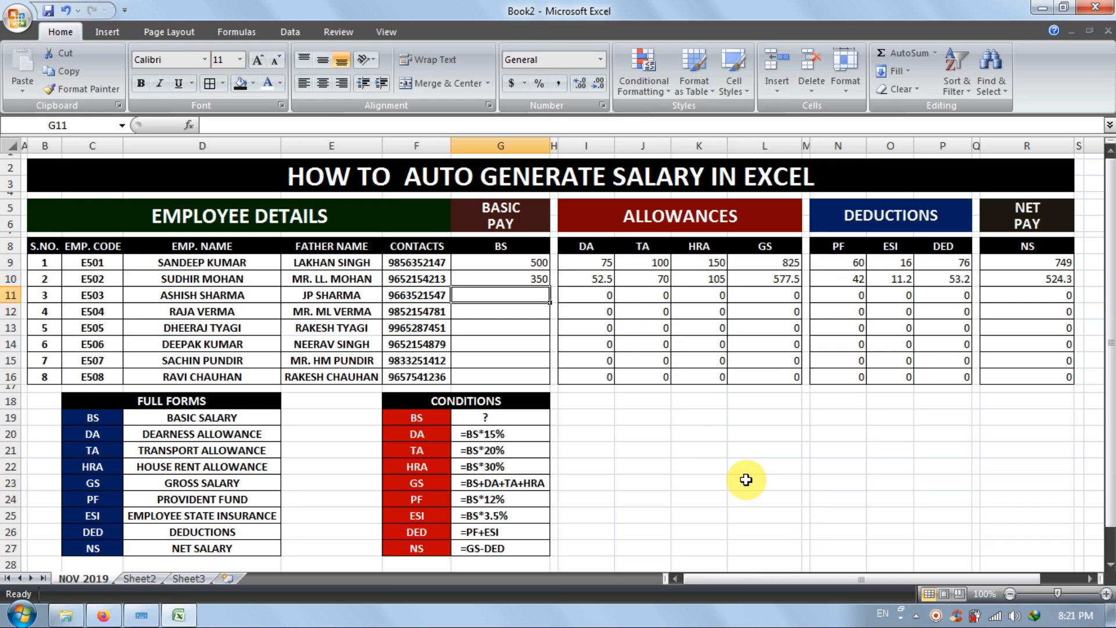
drag(518, 266, 518, 282)
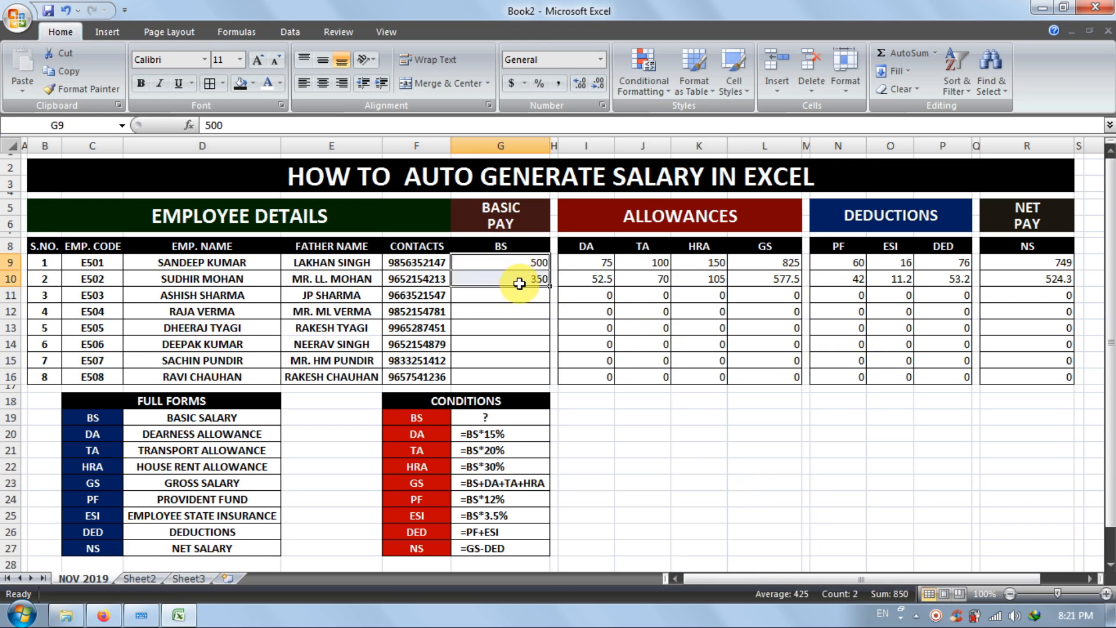
key(Delete)
- Enter the basic pay of the first four employees in G9:G12 as 12000, 13500, 17500 and 12000
click(523, 260)
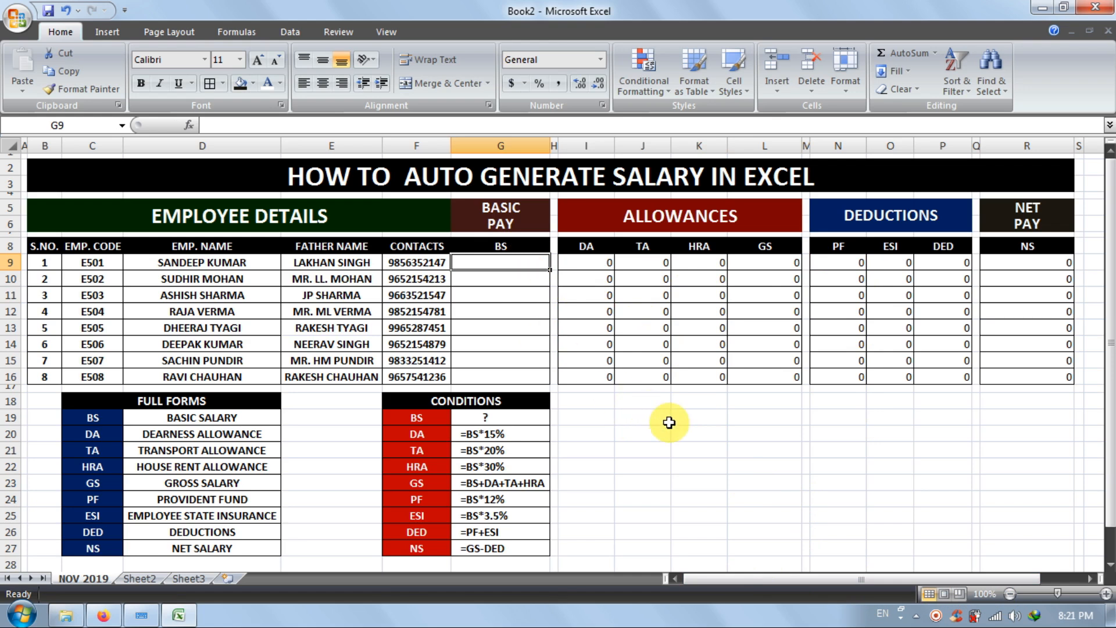
text(12000)
key(Return)
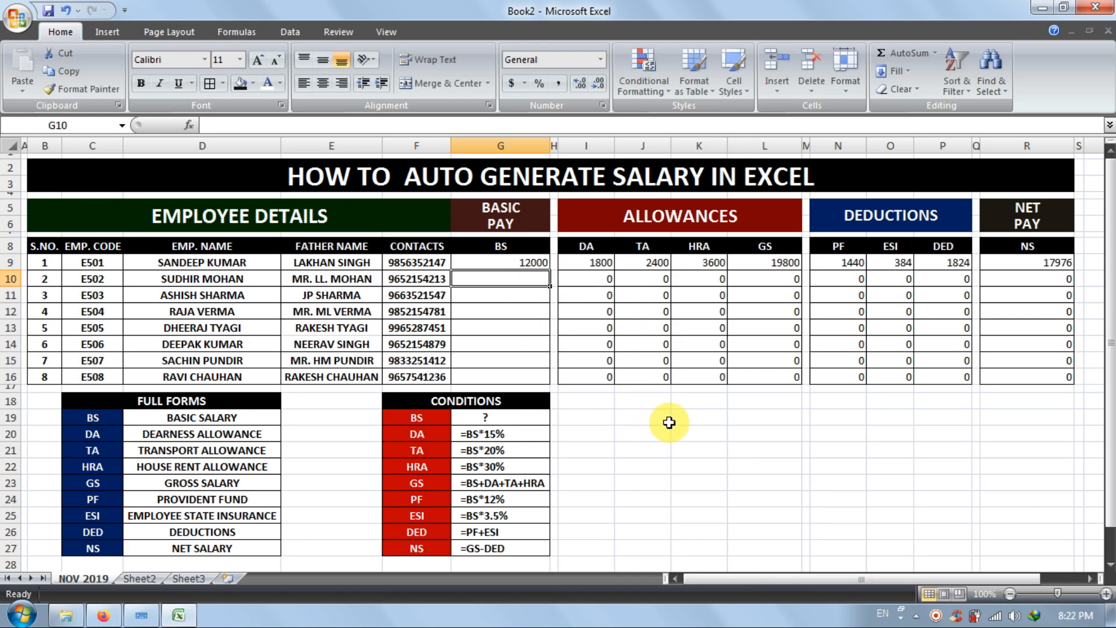
text(13500)
key(Return)
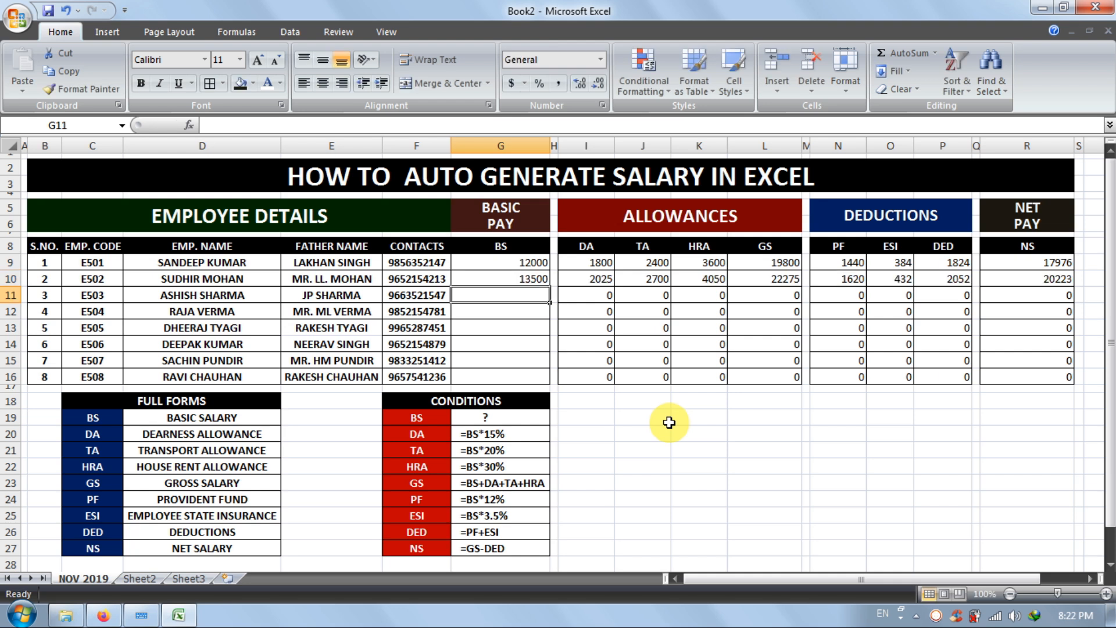
text(17500)
key(Return)
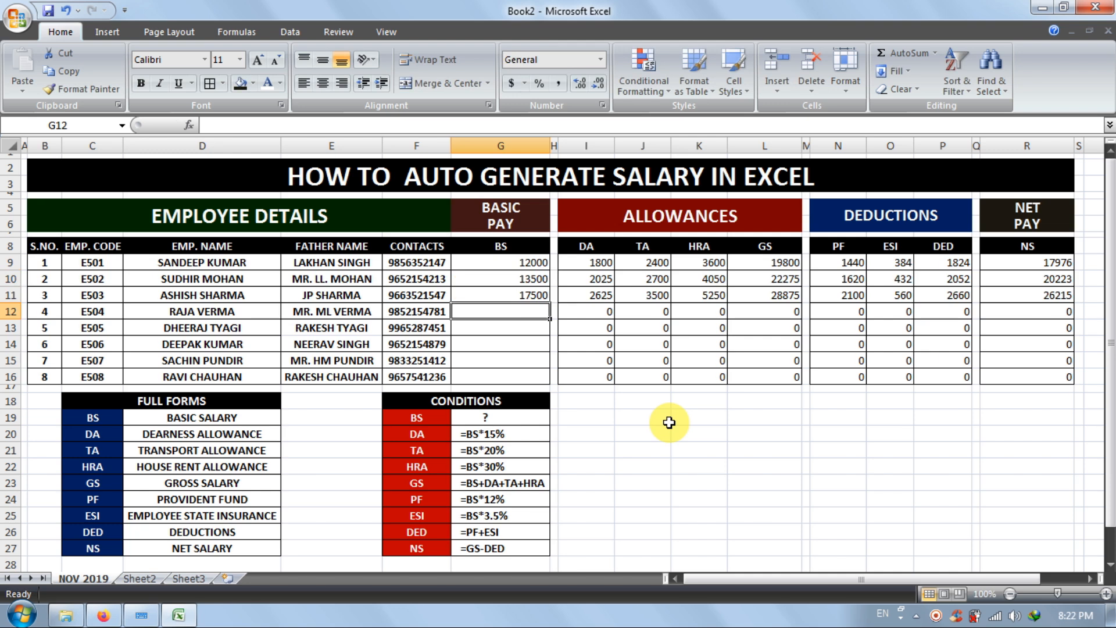
text(12000)
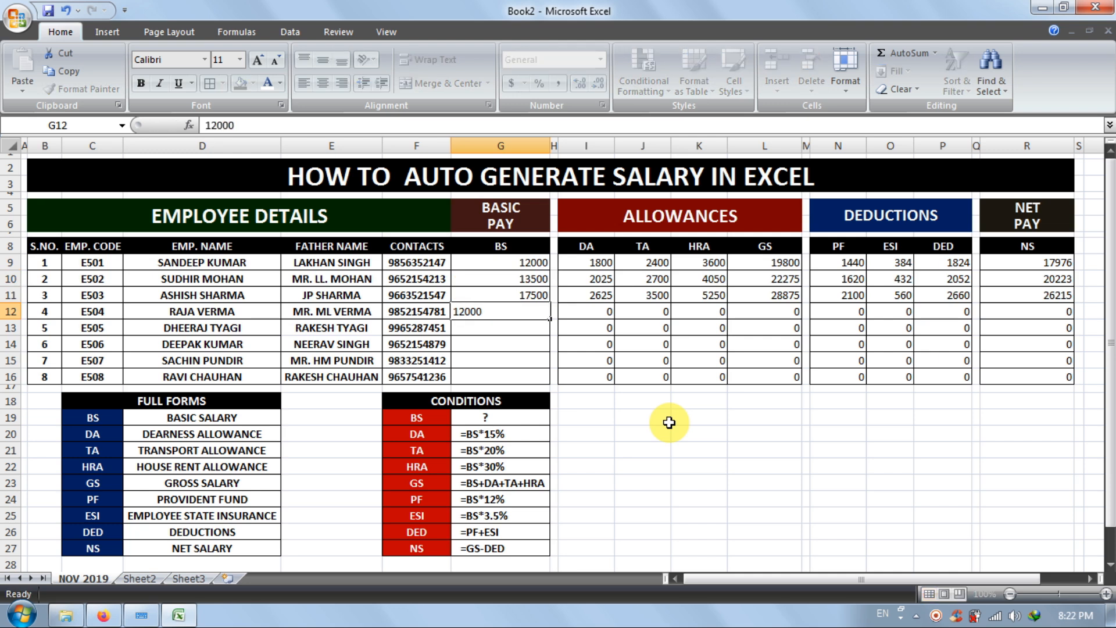
key(Return)
- Enter the basic pay of the remaining four employees in G13:G16 as 13600, 14500, 15800 and 16700
text(13600)
key(Return)
text(14500)
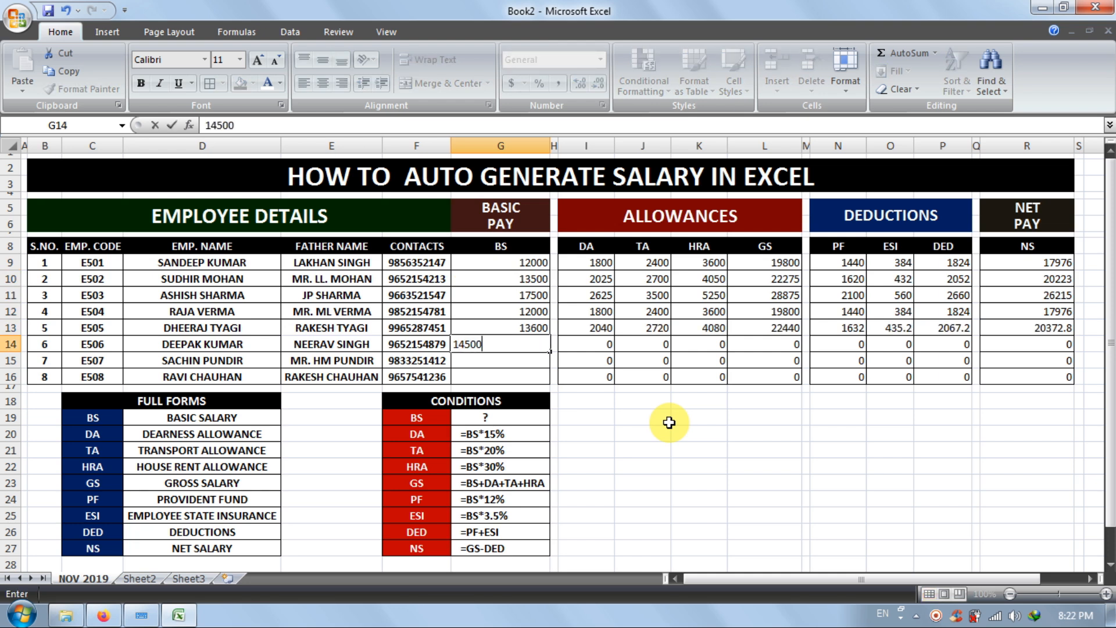
key(Return)
text(15)
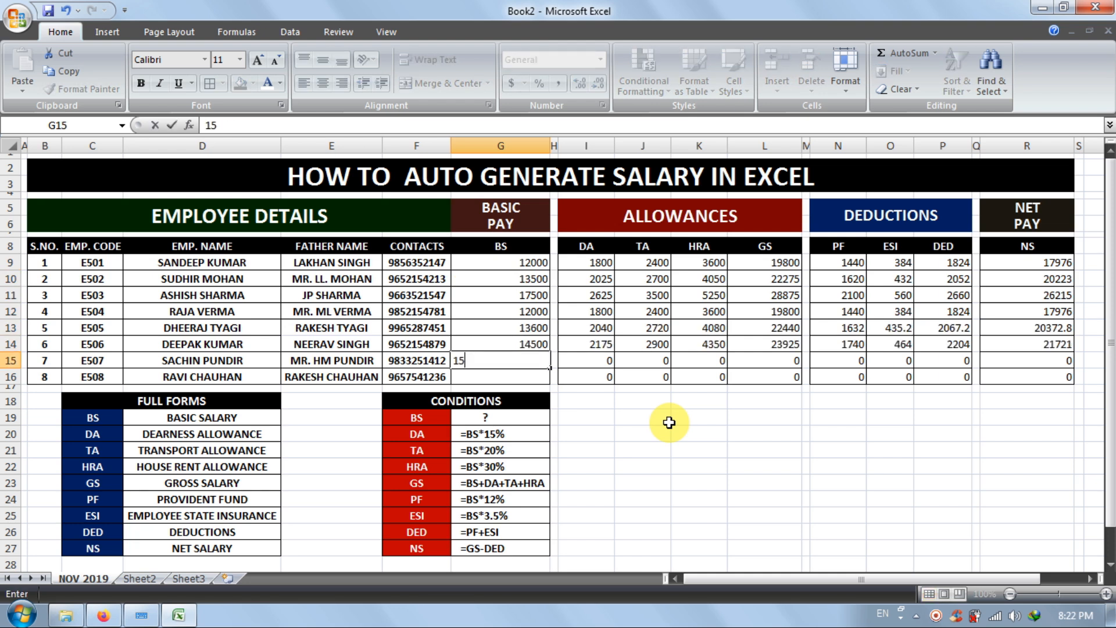
text(800)
key(Return)
text(16)
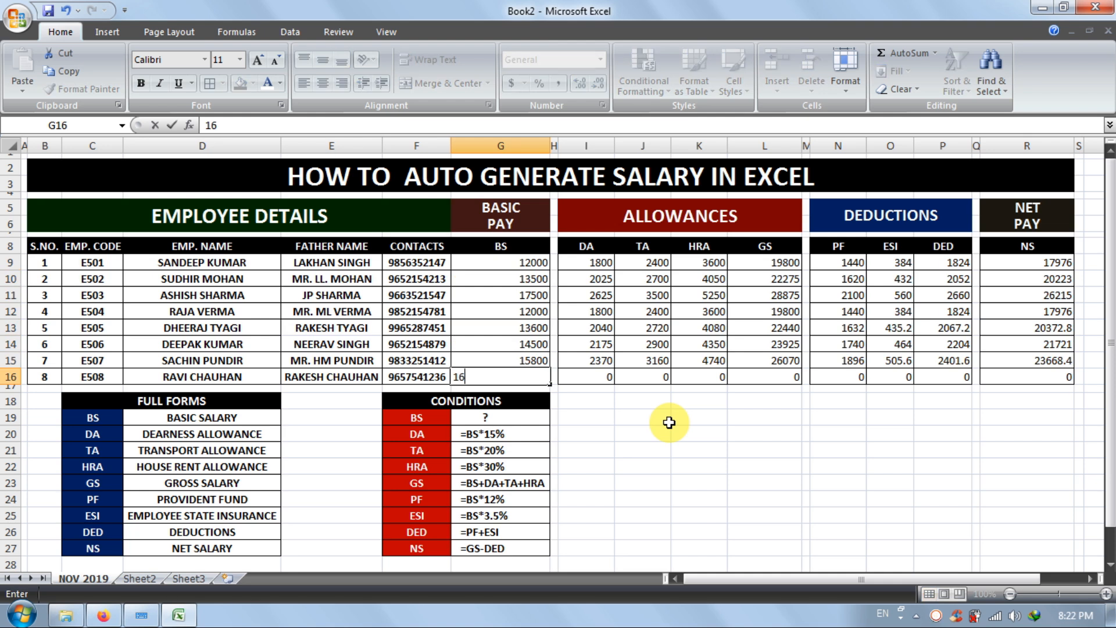
text(700)
key(Return)
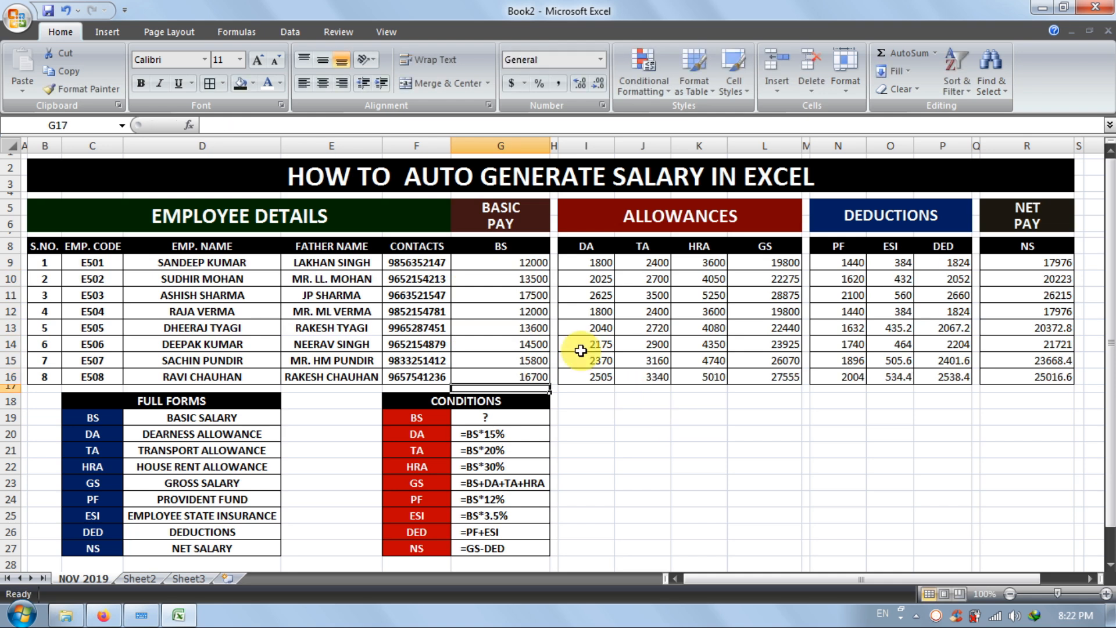
- Review the basic pay entries against the listed conditions and the calculated allowance, deduction and net salary columns
drag(527, 264, 533, 370)
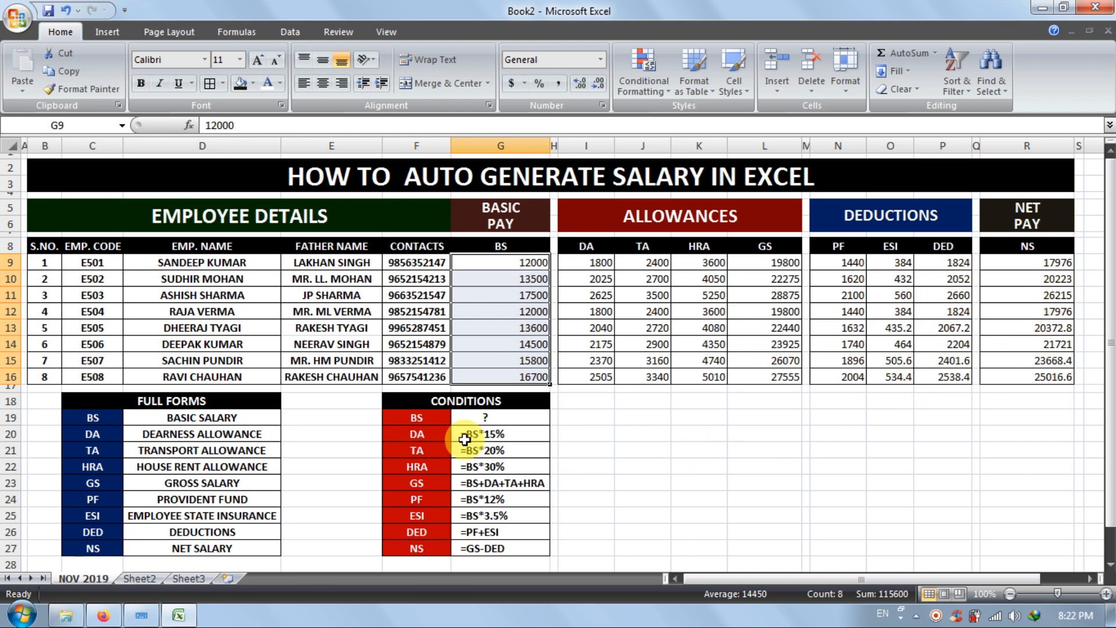
drag(474, 440, 478, 546)
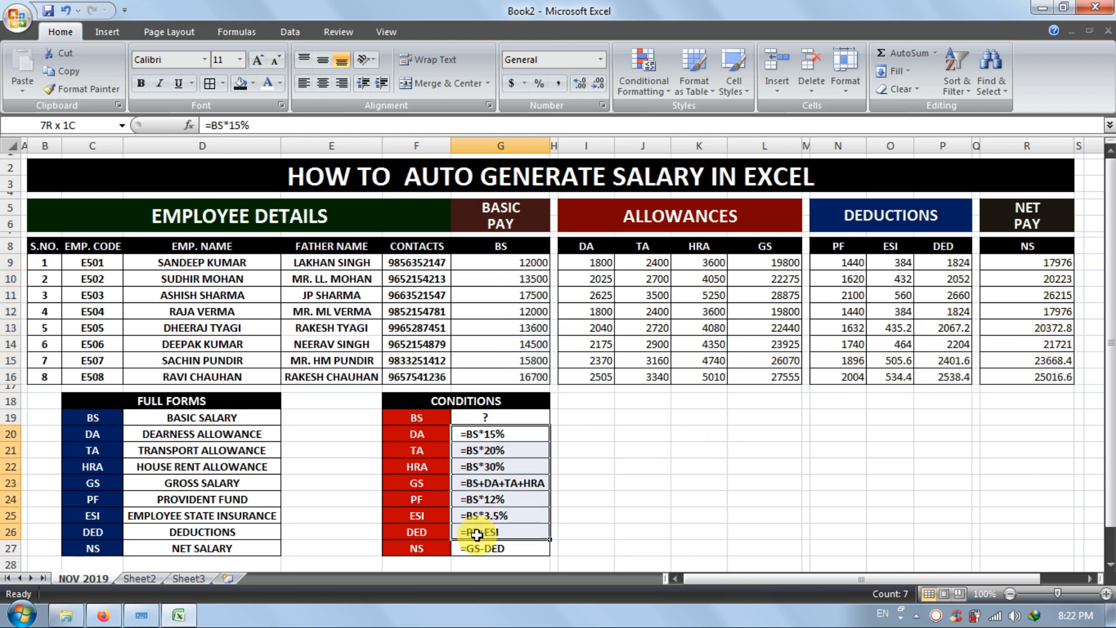
click(622, 513)
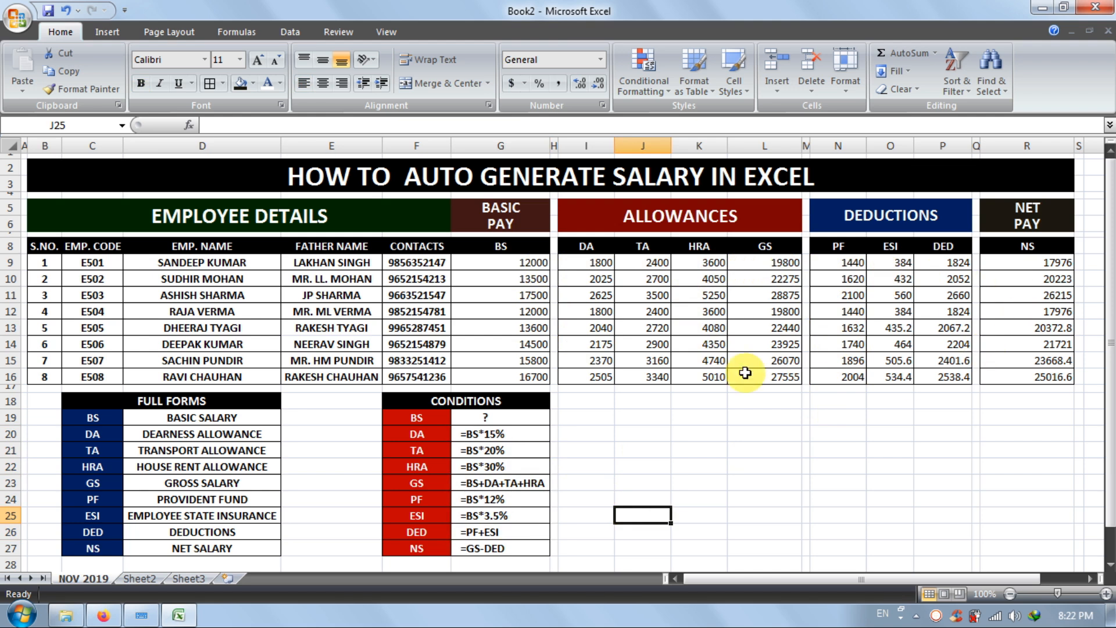
click(820, 435)
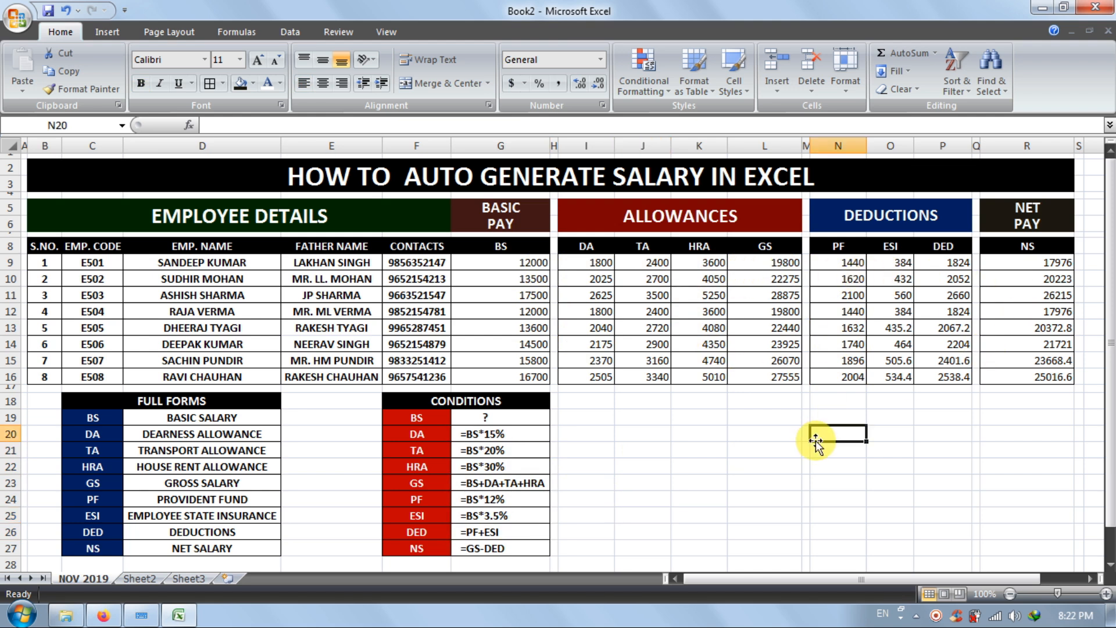
click(694, 450)
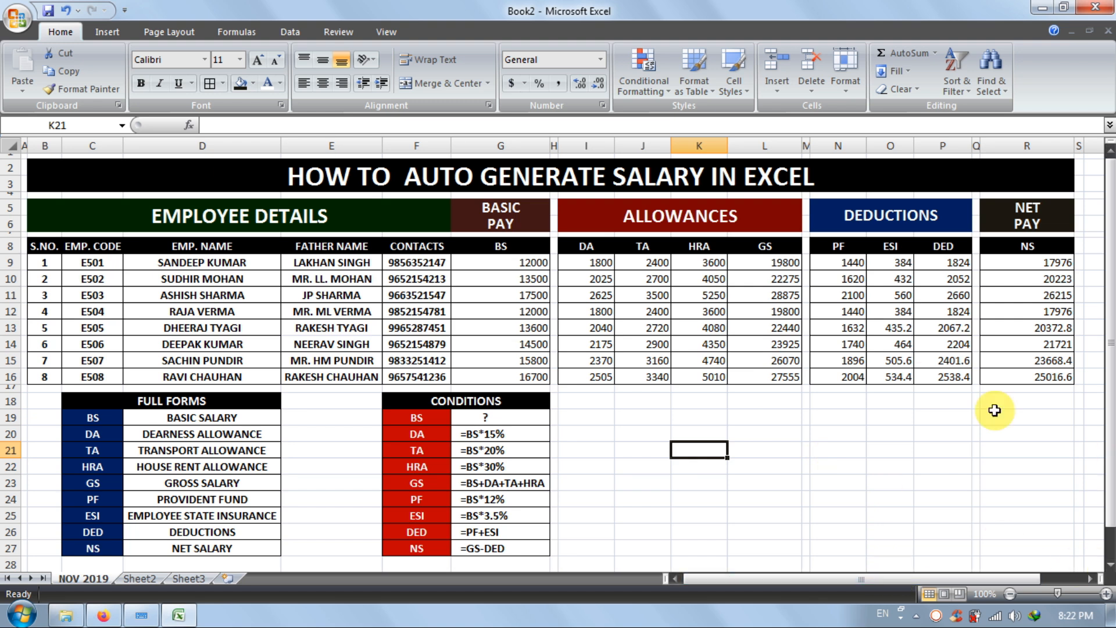
click(921, 468)
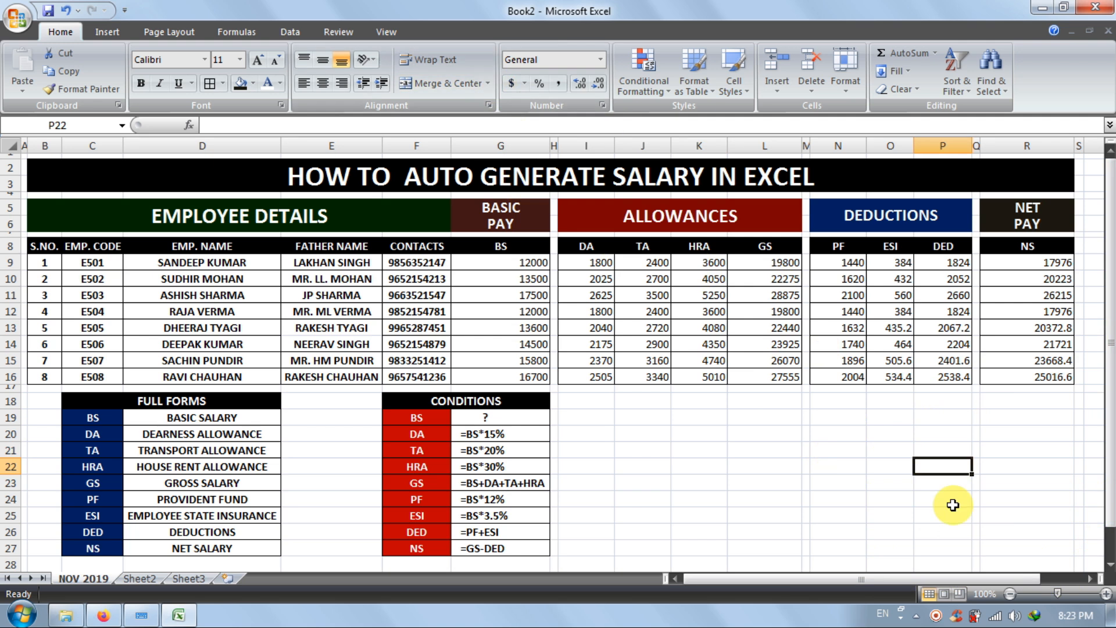
click(1106, 594)
click(1106, 593)
click(1106, 593)
click(1106, 593)
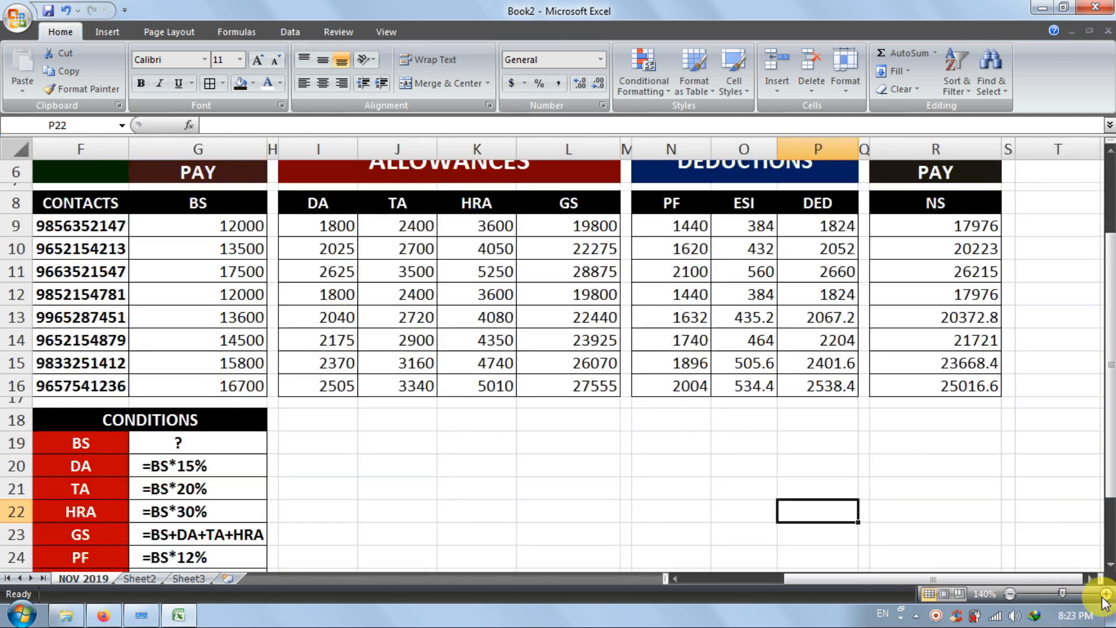
drag(850, 579, 714, 578)
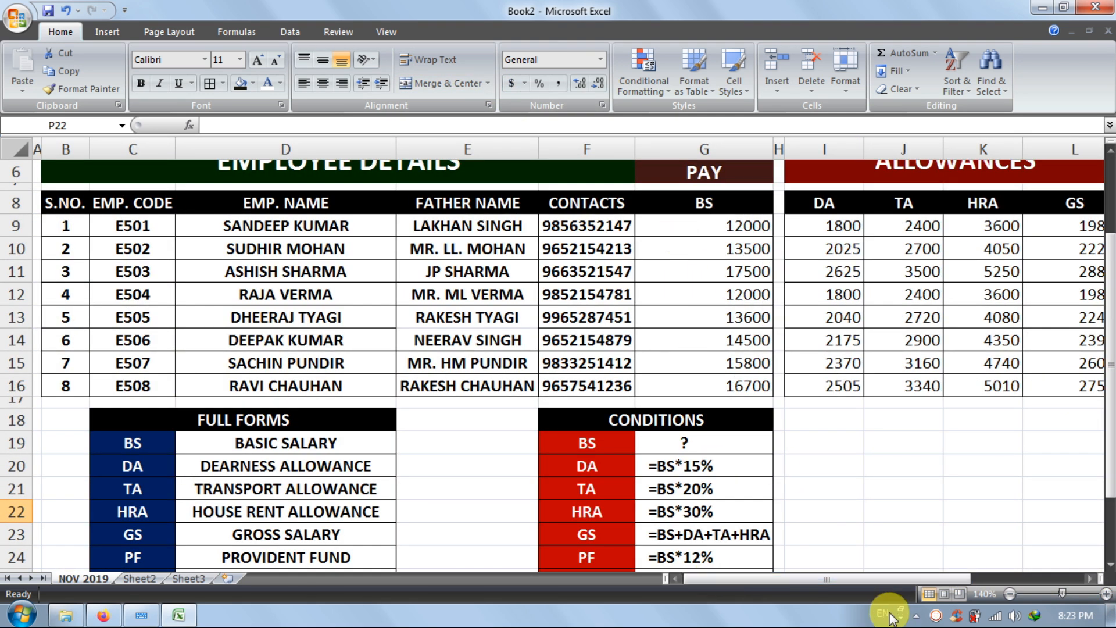
drag(866, 580, 970, 580)
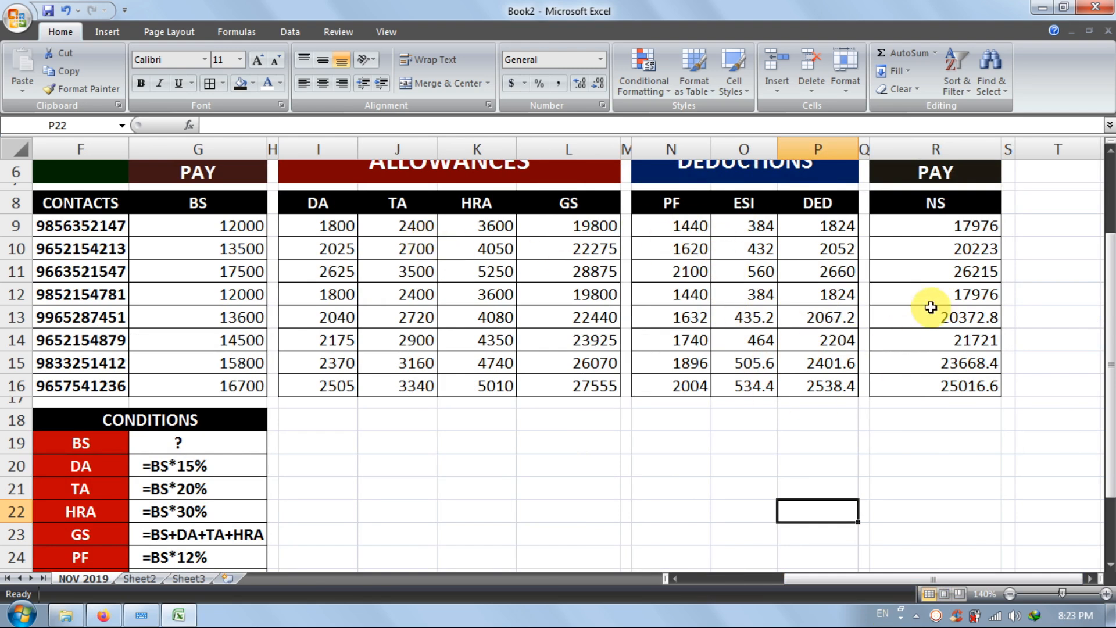
- Apply the comma number format to the net salaries in R9:R16 and the DED, PF and ESI values in N9:P16
drag(926, 229, 940, 376)
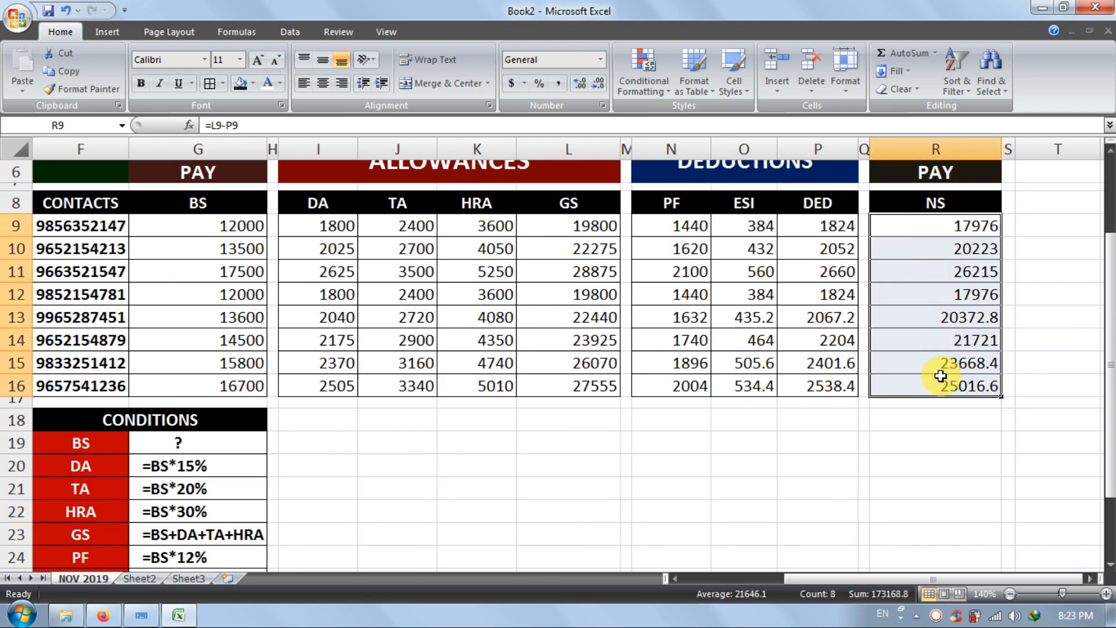
click(558, 88)
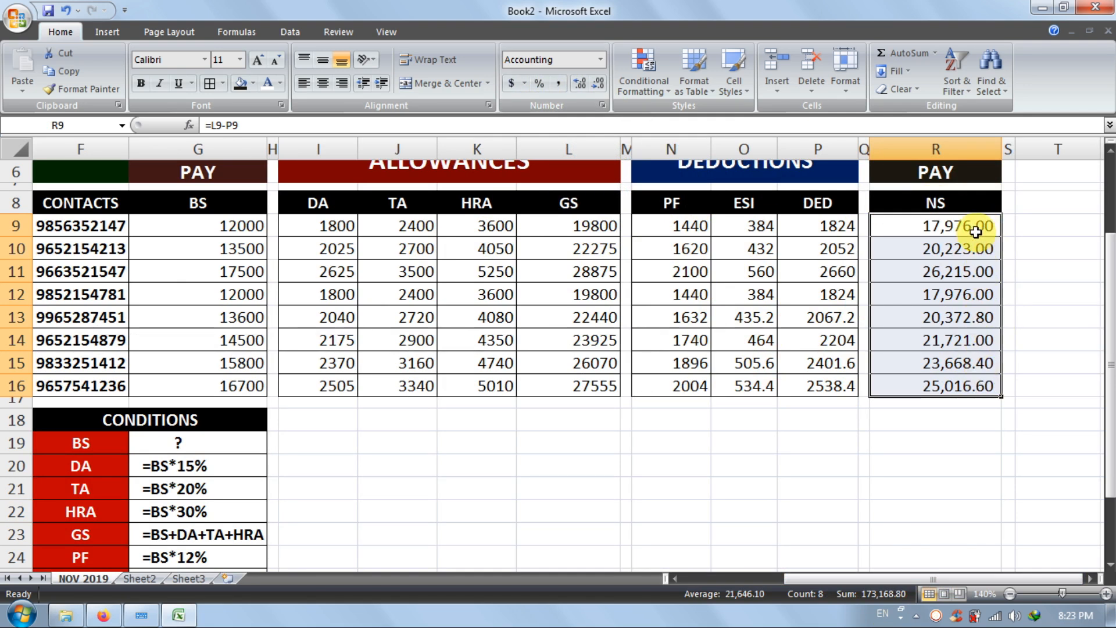
drag(837, 227, 838, 376)
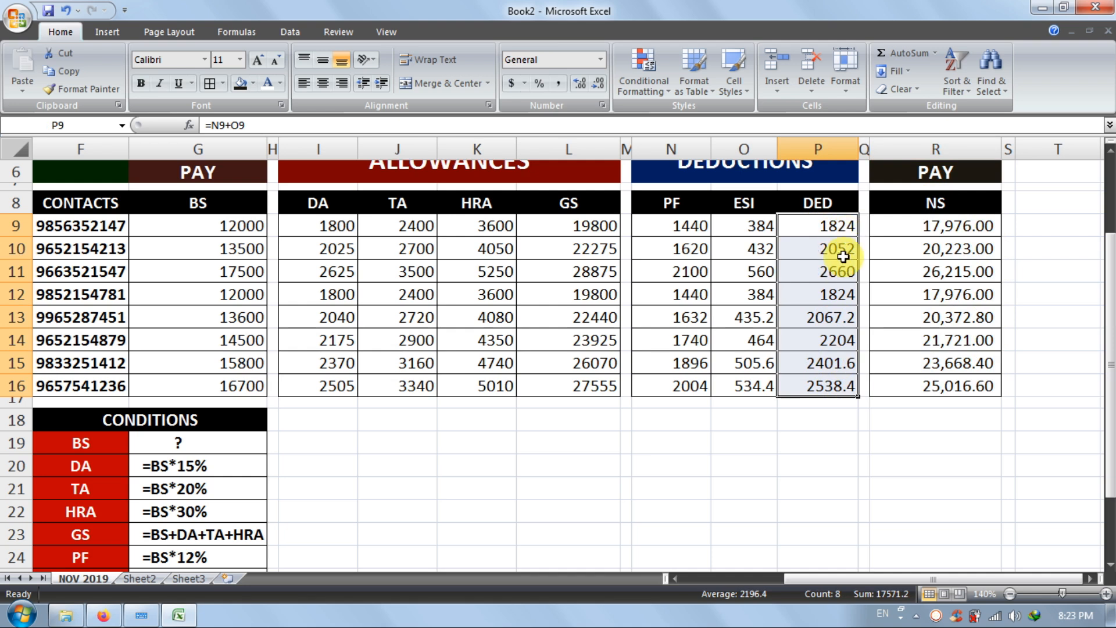
click(556, 85)
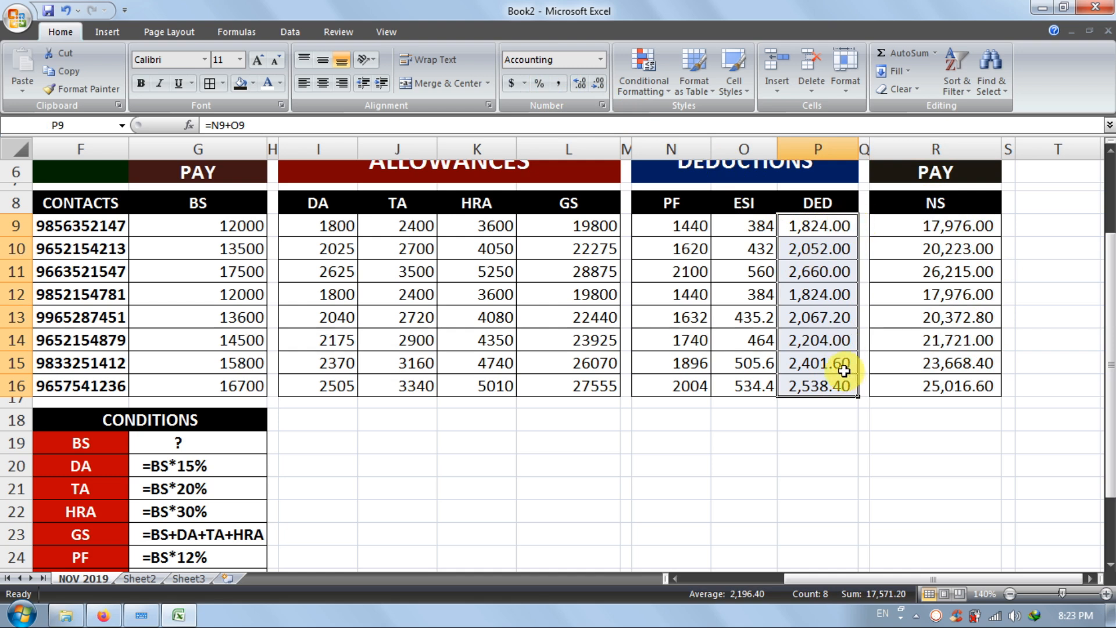
drag(695, 224, 753, 386)
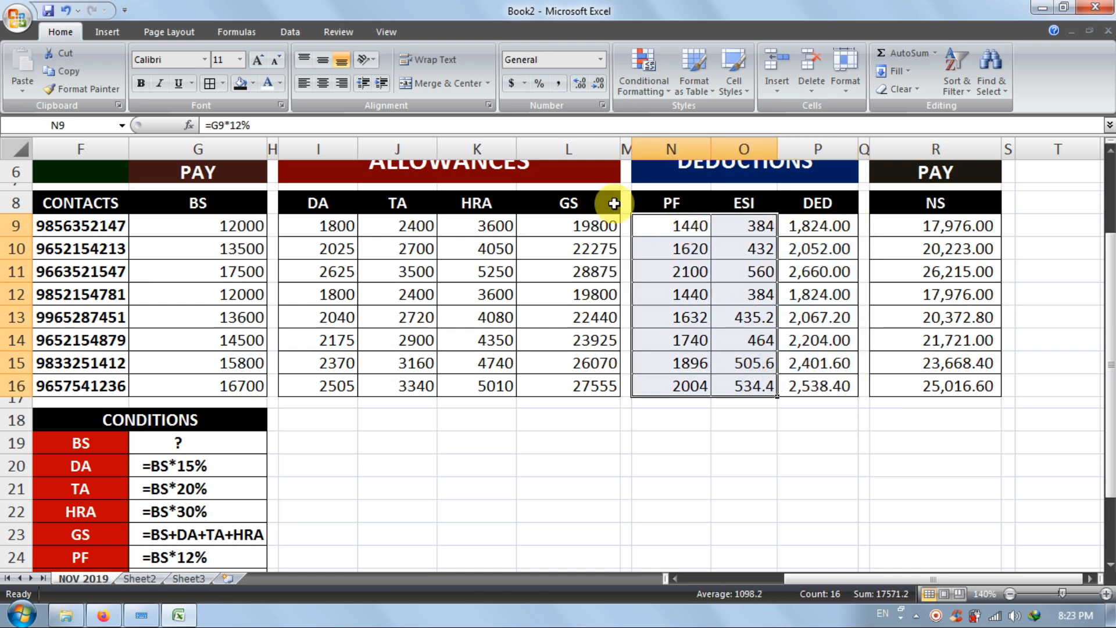
click(558, 83)
- Apply the comma number format to the allowance values in I9:L16 and the basic pay values in G9:G16
click(350, 226)
drag(350, 226, 569, 378)
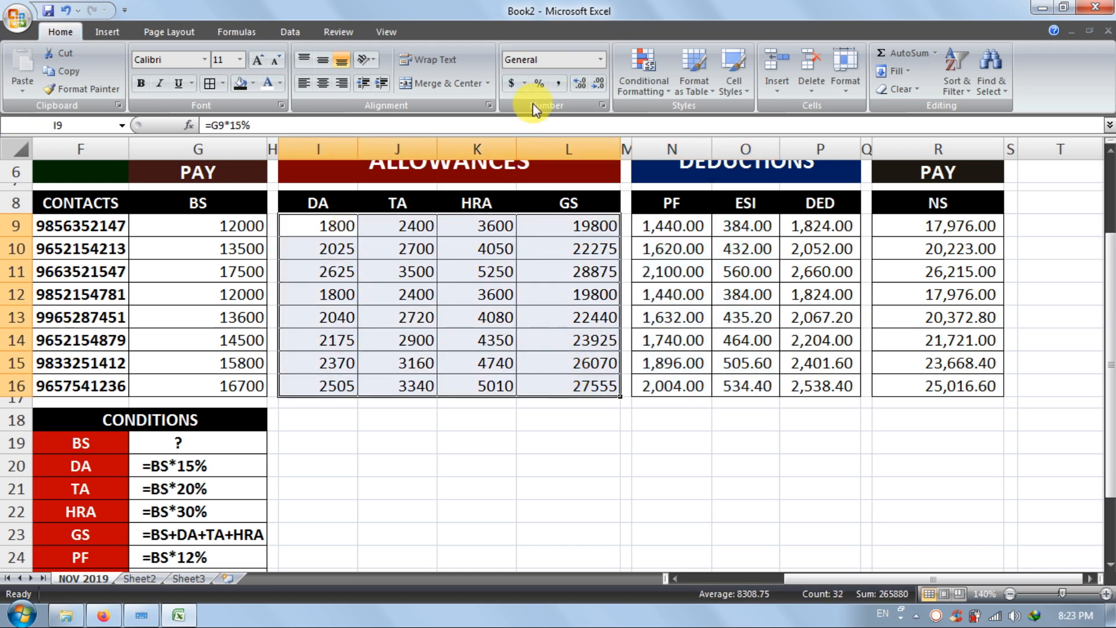
click(558, 83)
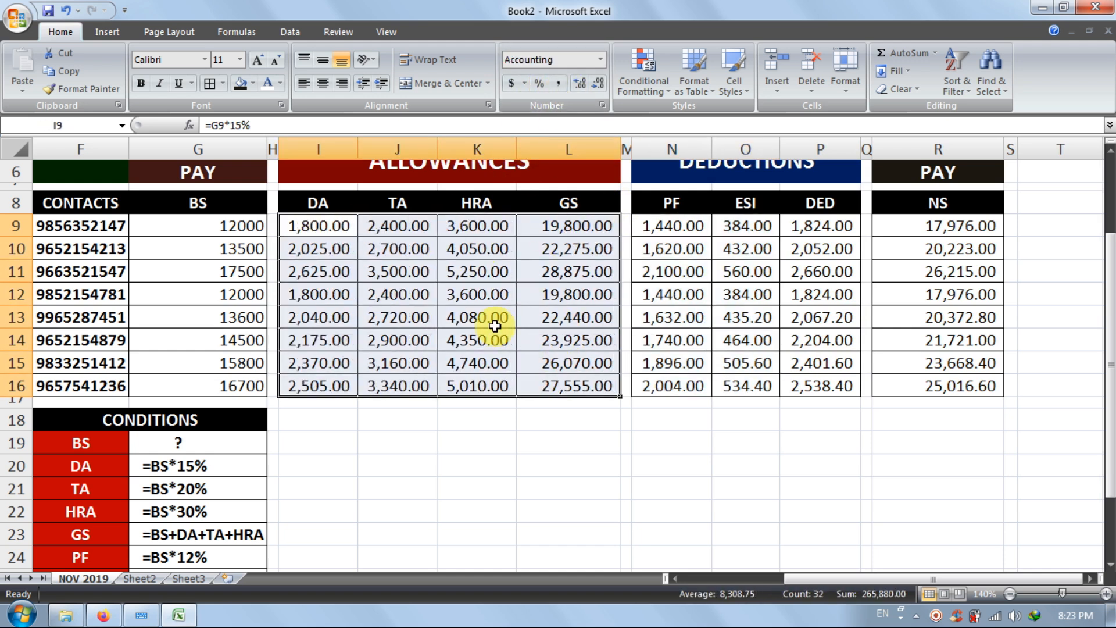
drag(238, 227, 234, 376)
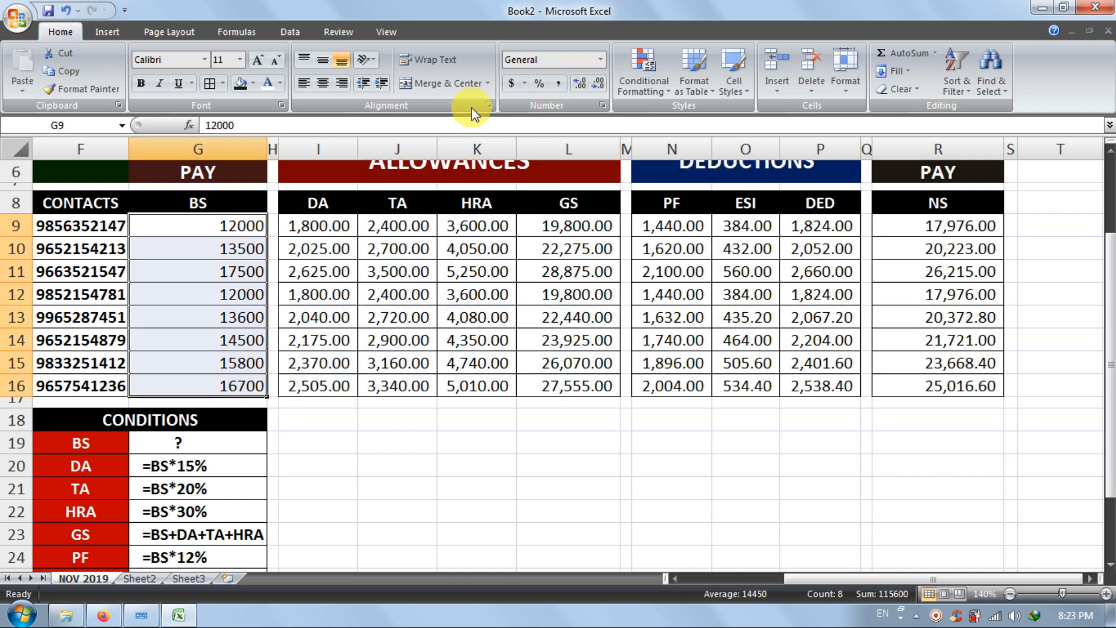
click(557, 83)
click(627, 510)
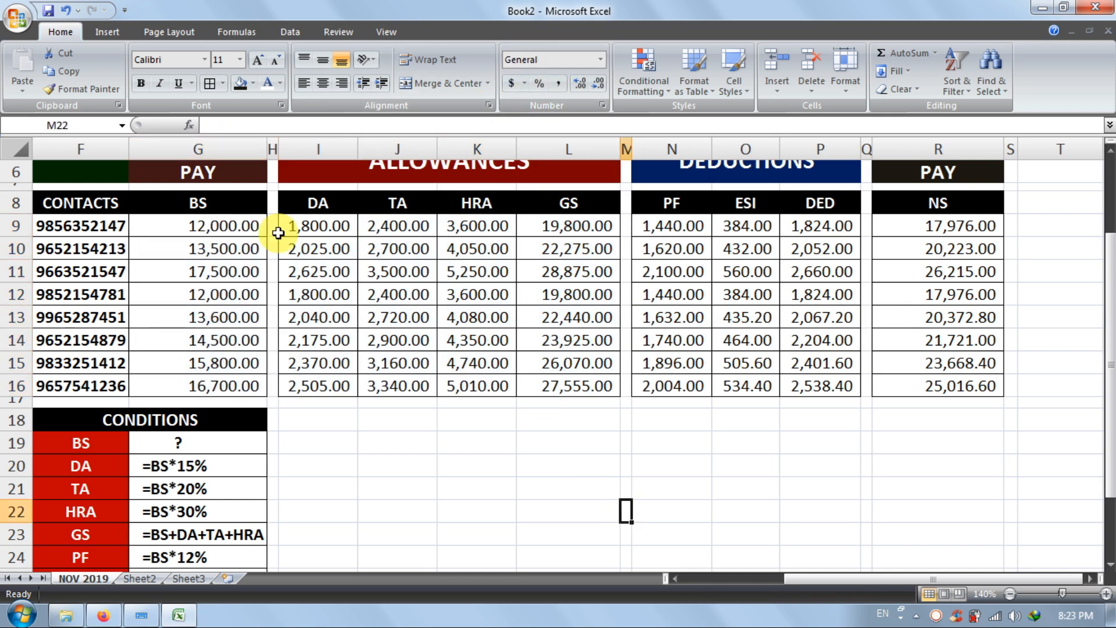
click(525, 84)
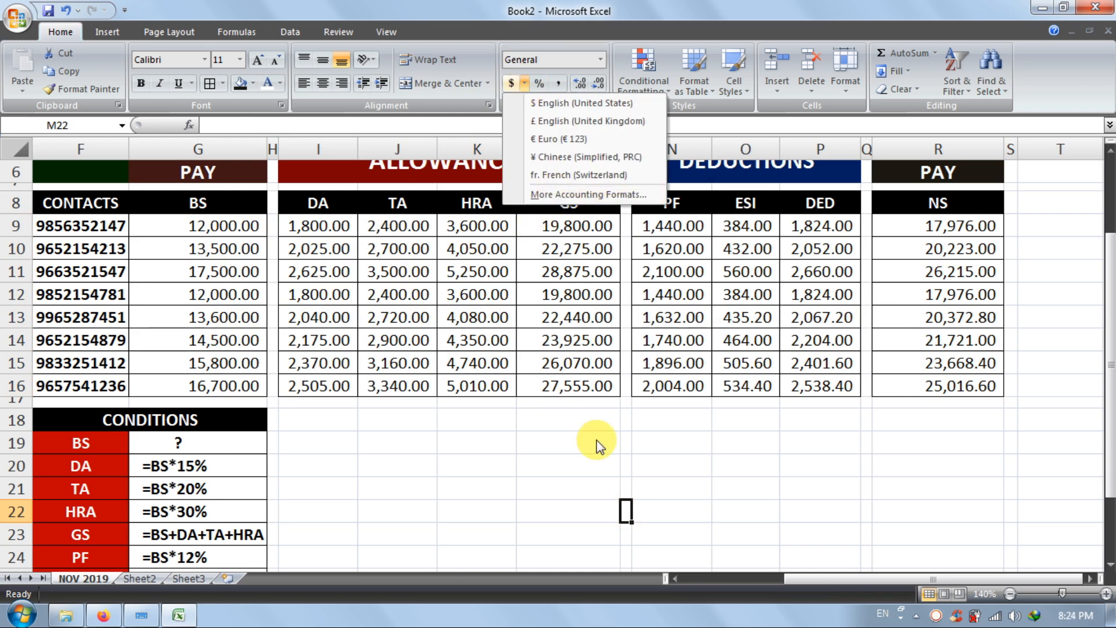
click(535, 444)
drag(804, 577, 782, 583)
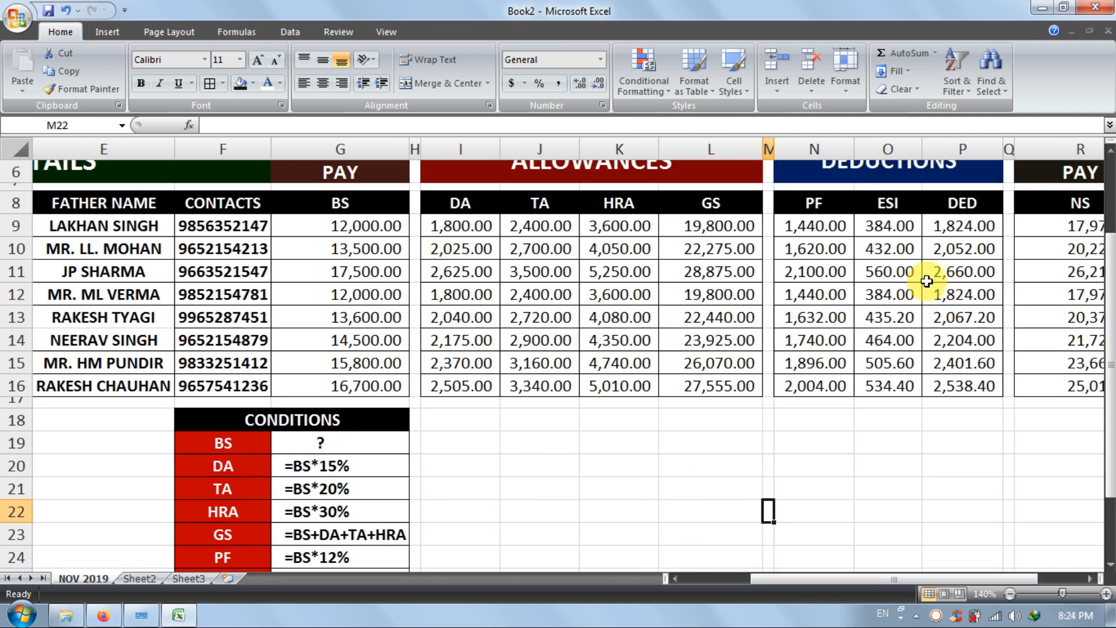
click(927, 465)
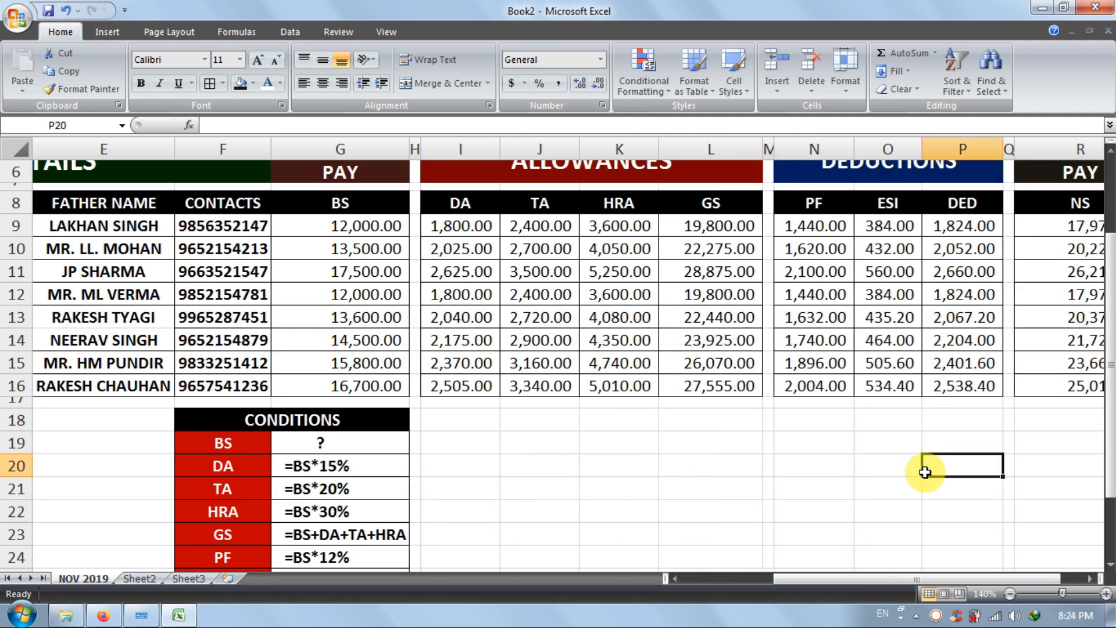
- Review the whole salary sheet, covering basic pay, allowances, deductions and net pay along with the conditions and full forms tables
click(1010, 593)
click(1010, 593)
drag(944, 577, 864, 578)
click(802, 491)
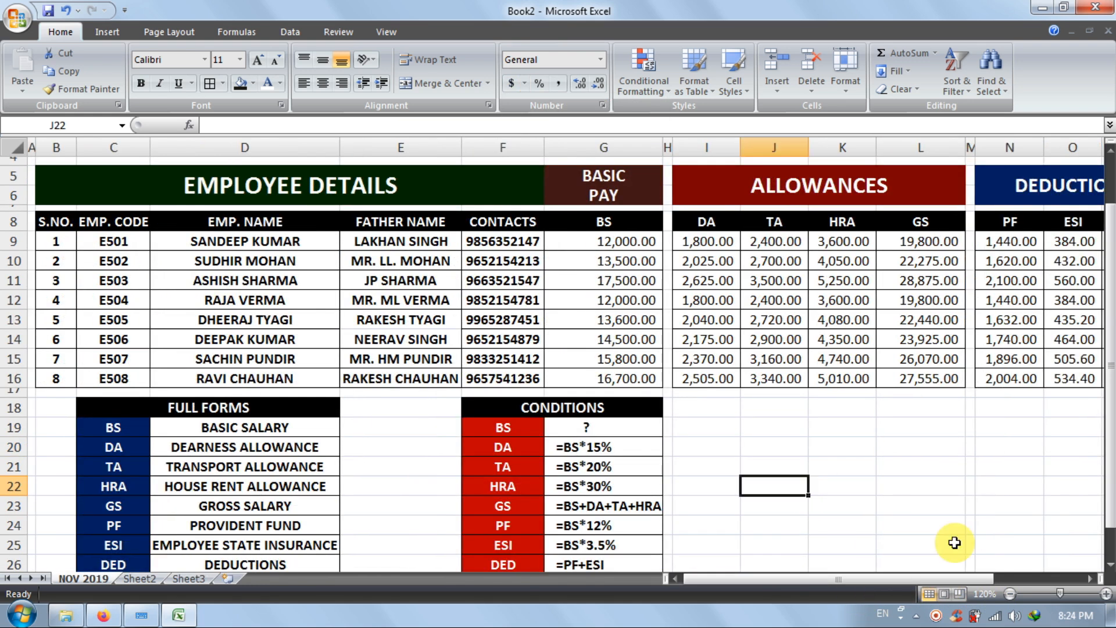
click(1009, 593)
click(1010, 593)
click(959, 503)
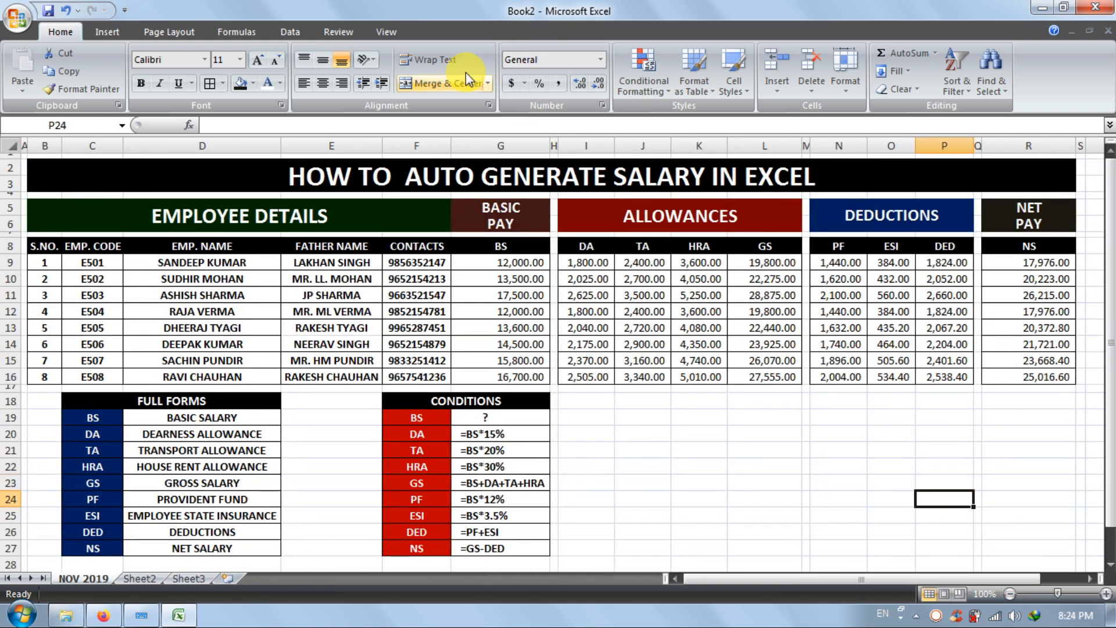
click(388, 30)
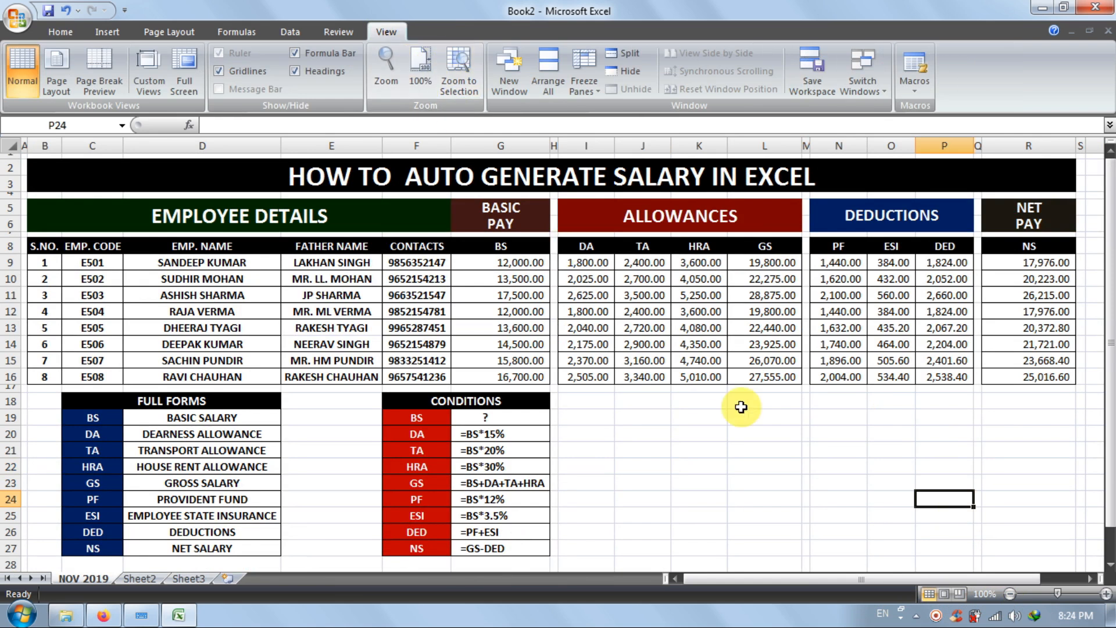
click(762, 450)
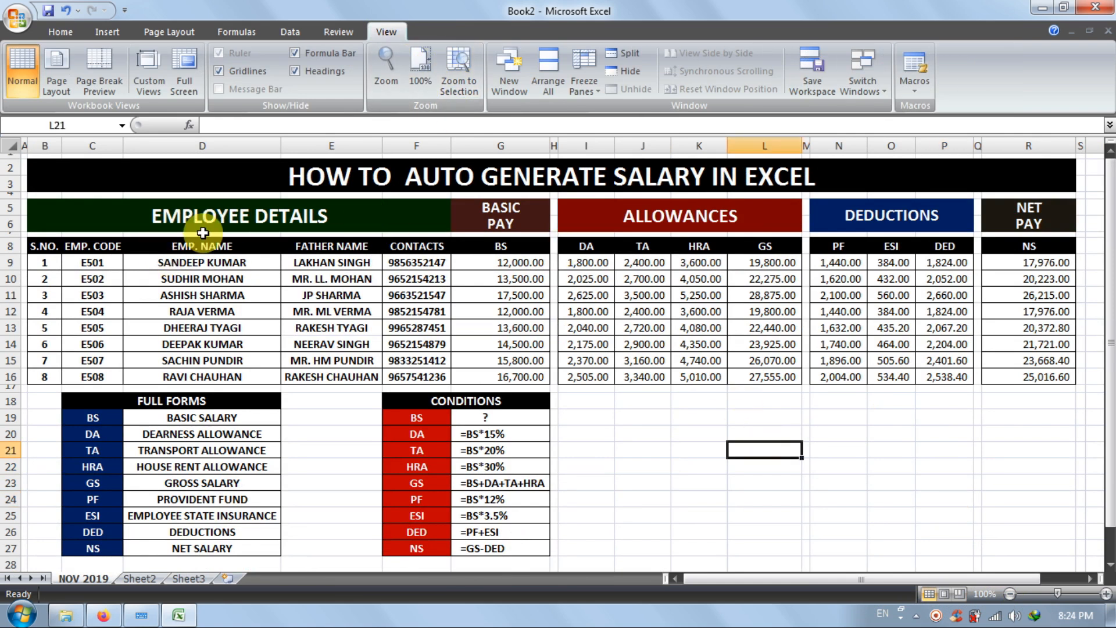
drag(491, 216, 498, 376)
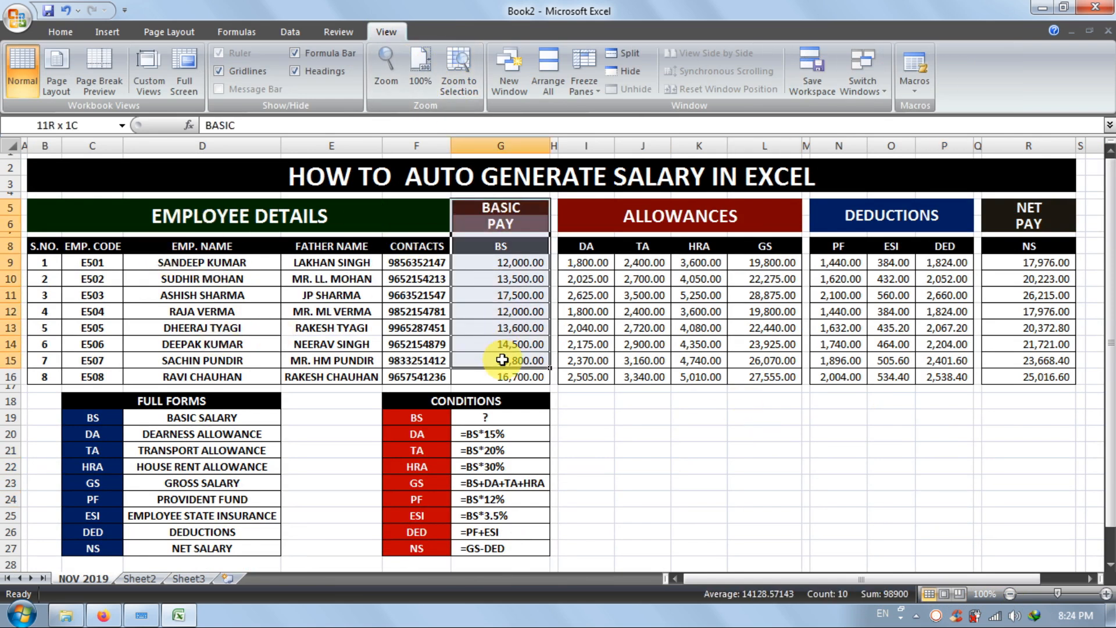
drag(607, 216, 634, 376)
drag(839, 212, 860, 372)
drag(1029, 213, 1047, 376)
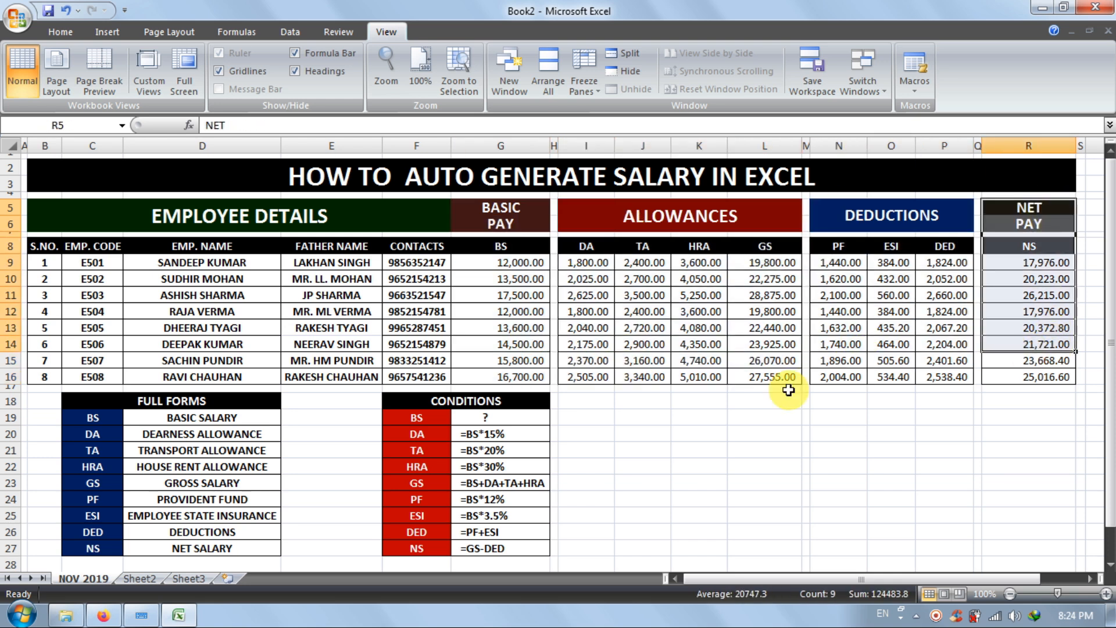
drag(523, 406, 503, 516)
drag(185, 401, 198, 538)
click(690, 480)
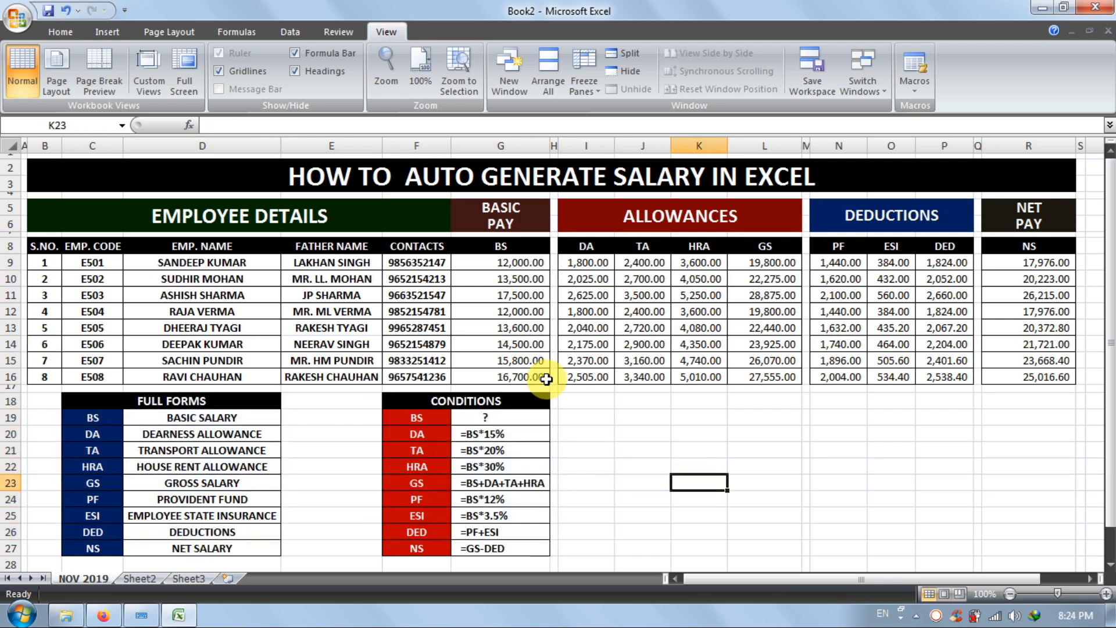